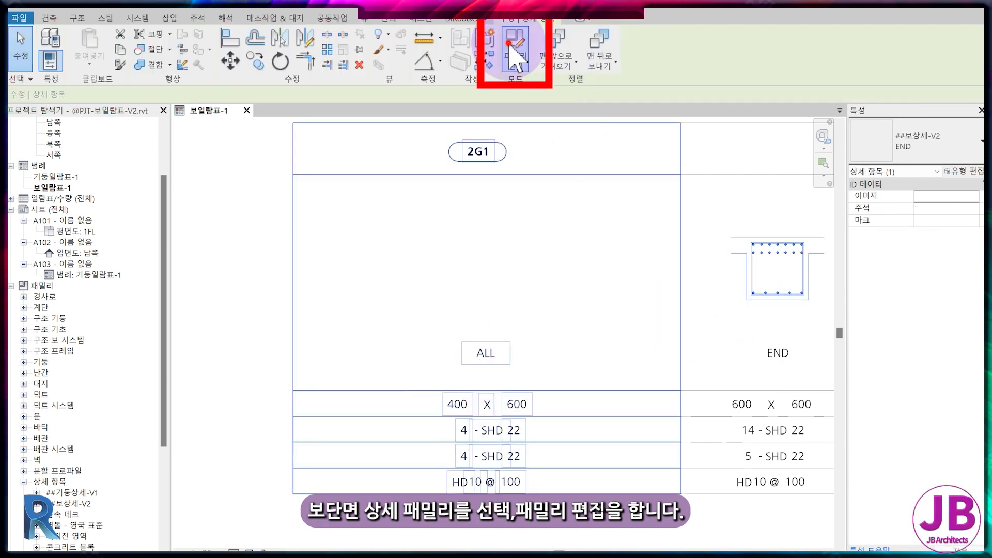
Open the selected beam section detail family for editing and create a new family type named ALL.
click(514, 57)
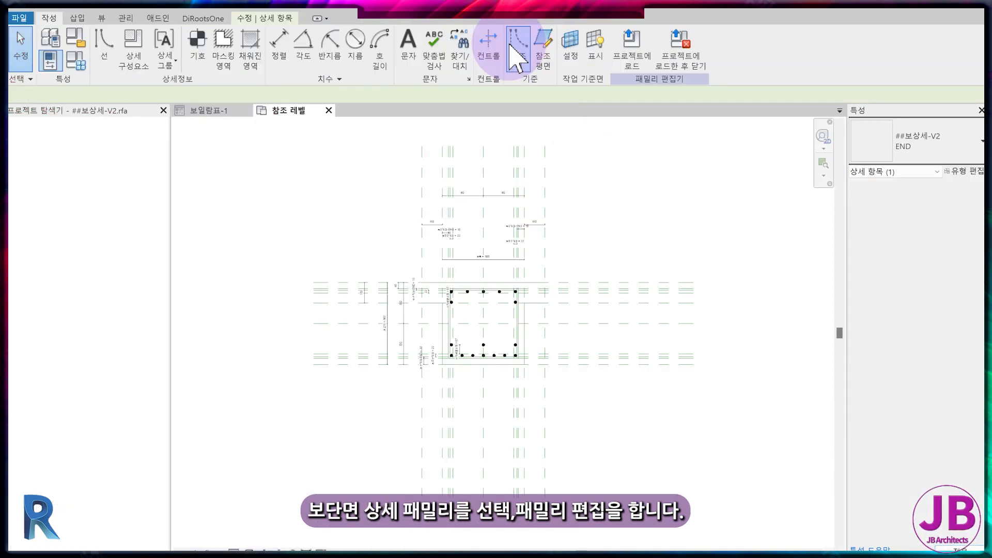
click(50, 61)
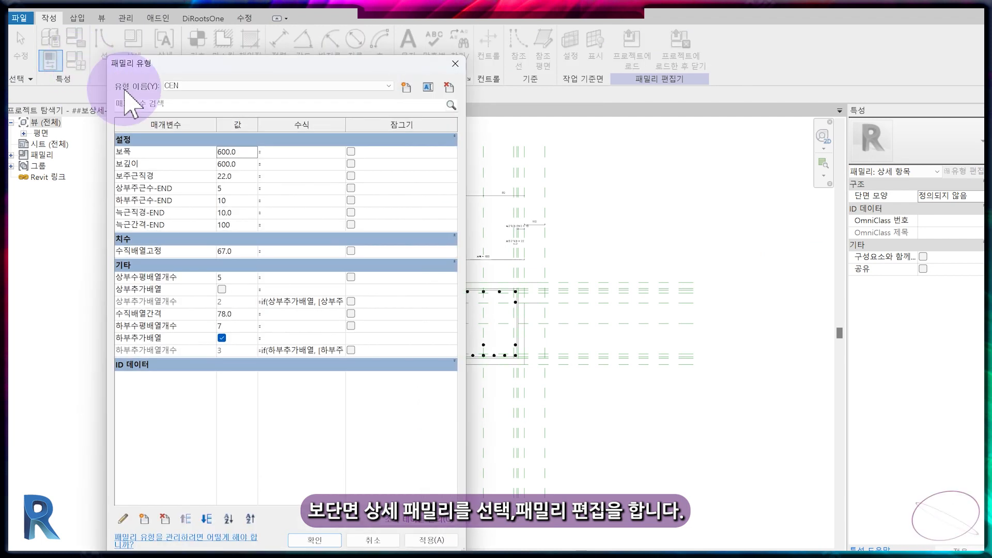
click(408, 89)
text(ALL)
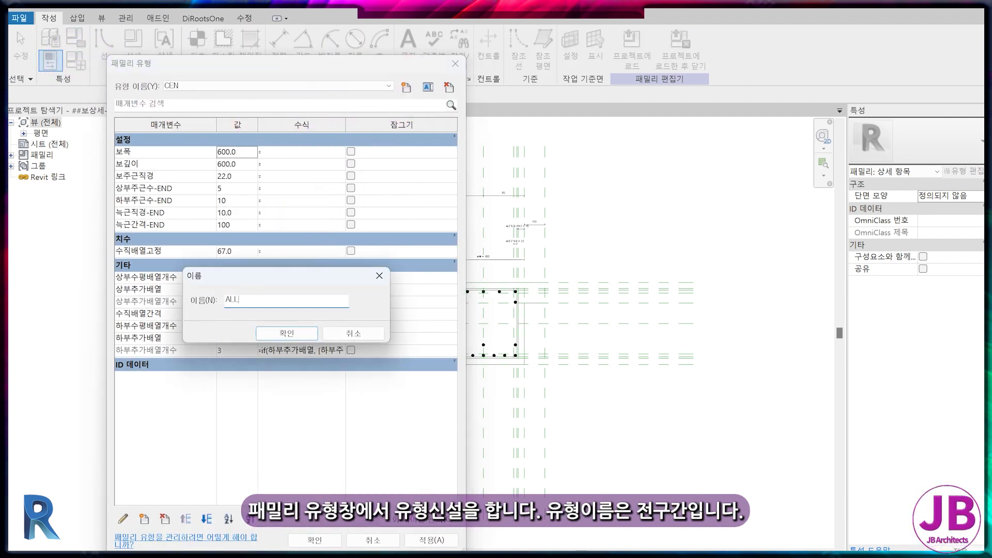
key(Return)
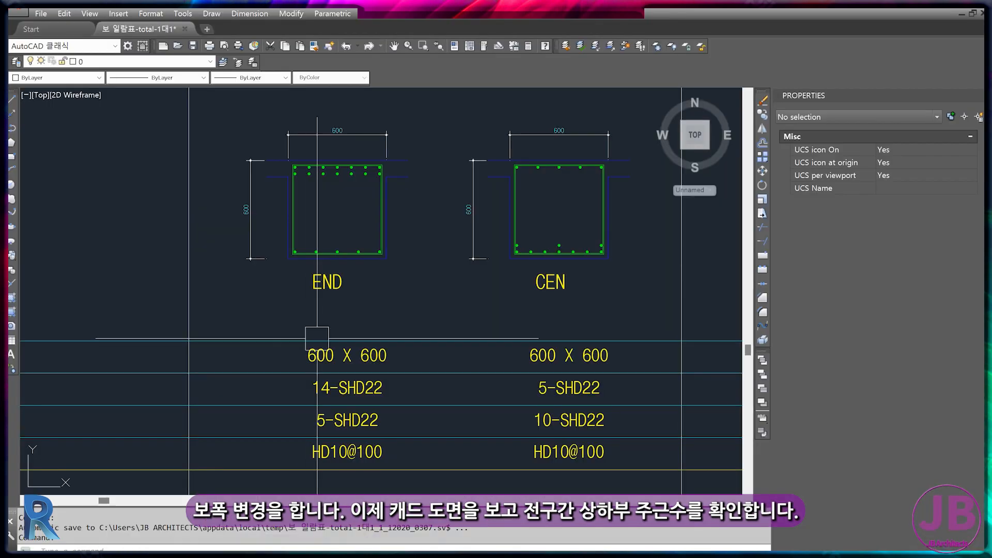
Check the top and bottom main bar counts for the ALL section in the AutoCAD beam schedule drawing.
scroll(362, 259, down, 3)
scroll(331, 310, up, 4)
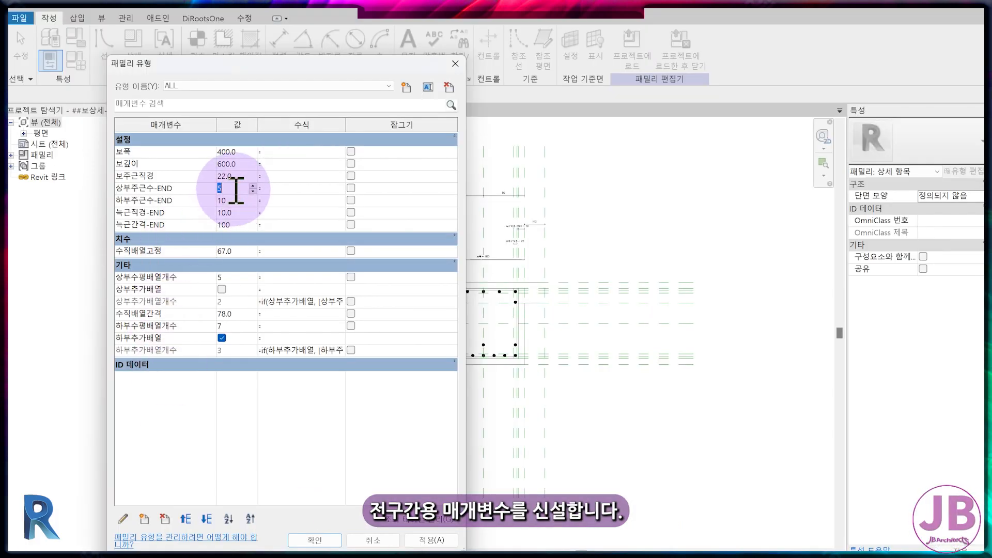
From the 상부주근수-END parameter's properties, open the shared parameter file for editing and choose the 보일람표 group.
click(164, 188)
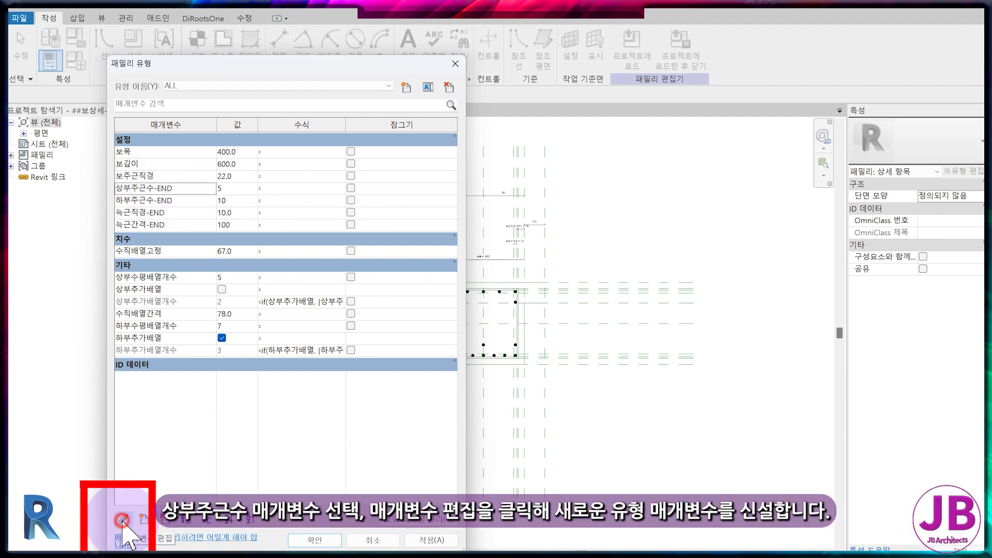
click(122, 520)
click(872, 259)
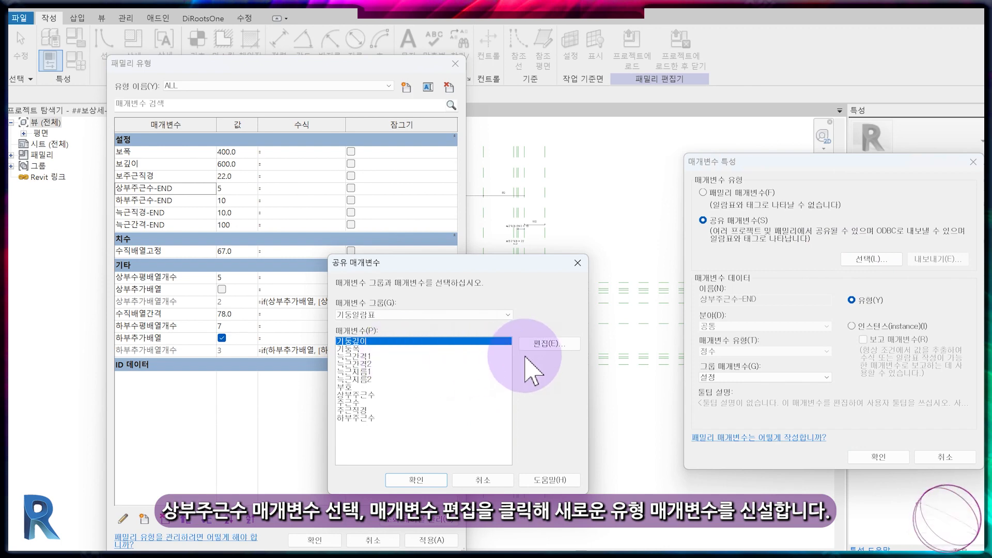
click(449, 315)
click(432, 336)
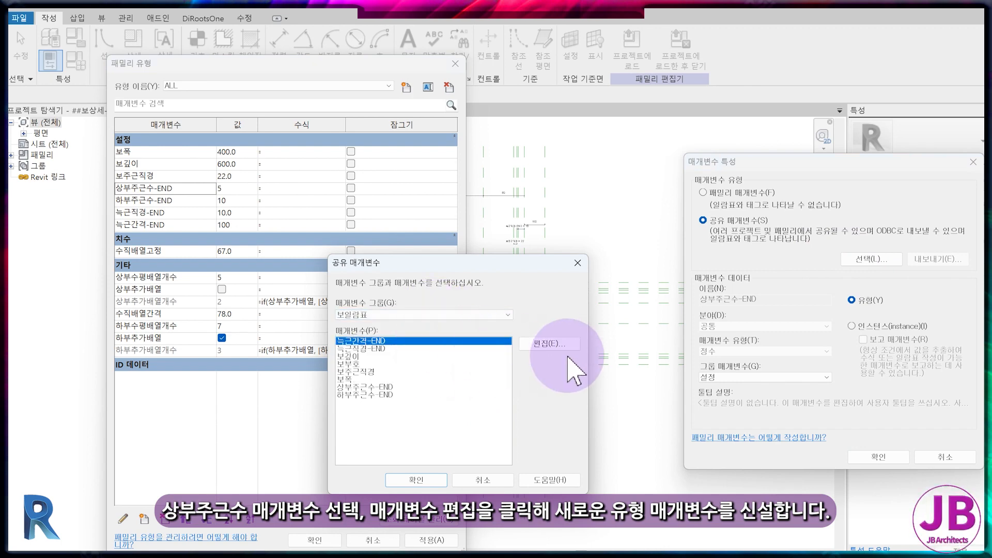
click(558, 343)
click(90, 214)
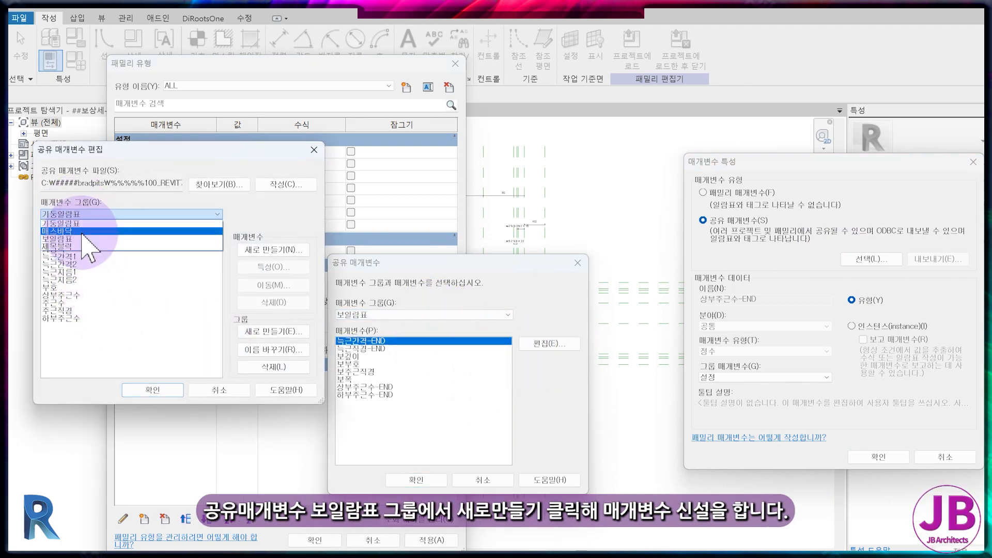
click(85, 239)
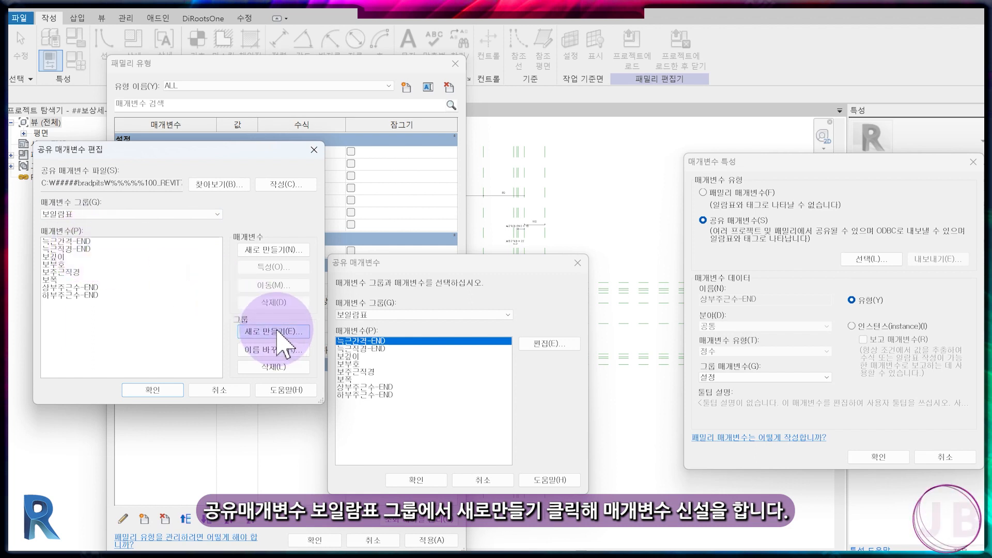
Create a shared parameter named 상부주근수-ALLCEN with the type 정수 in the 보일람표 group.
click(288, 250)
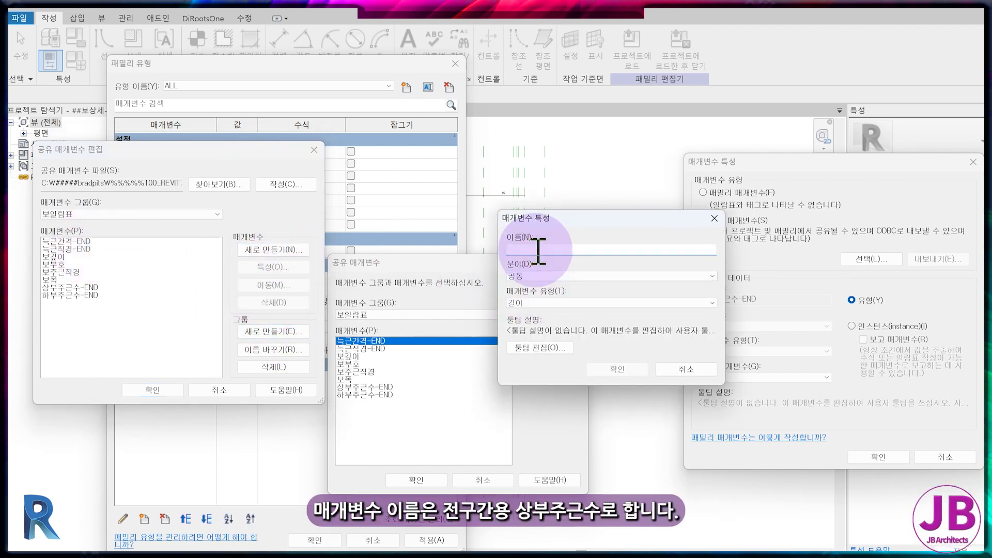
text(상부주근수-ALLCEN)
click(610, 303)
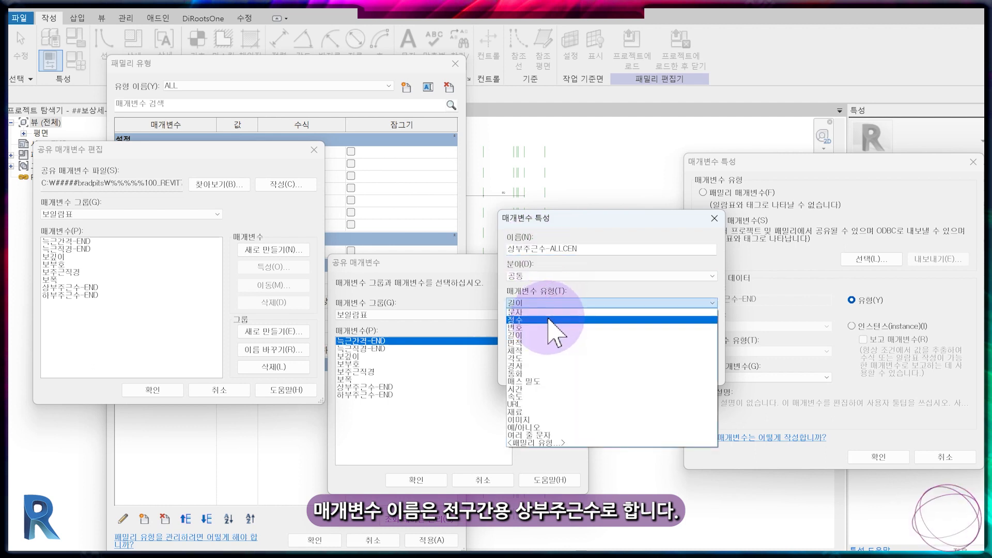
click(554, 332)
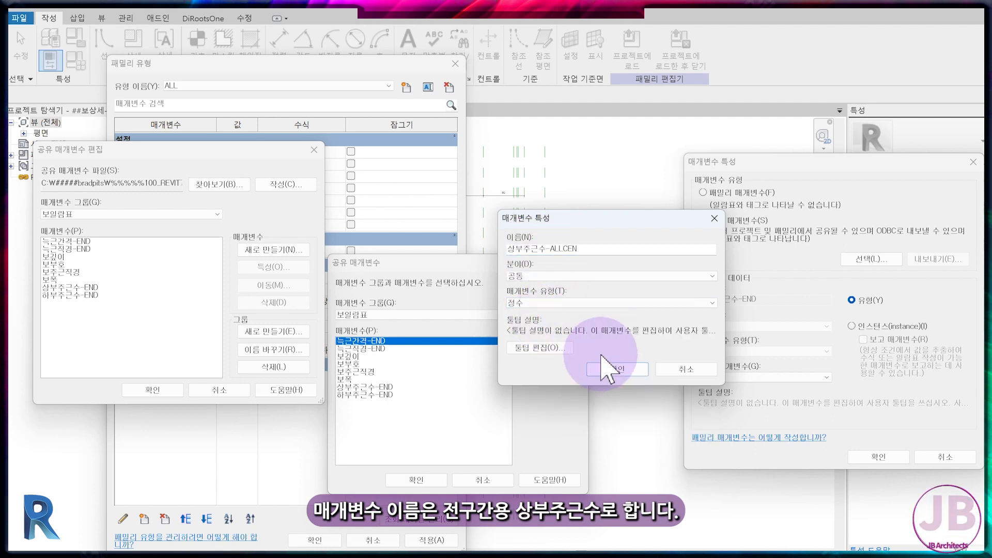
click(616, 370)
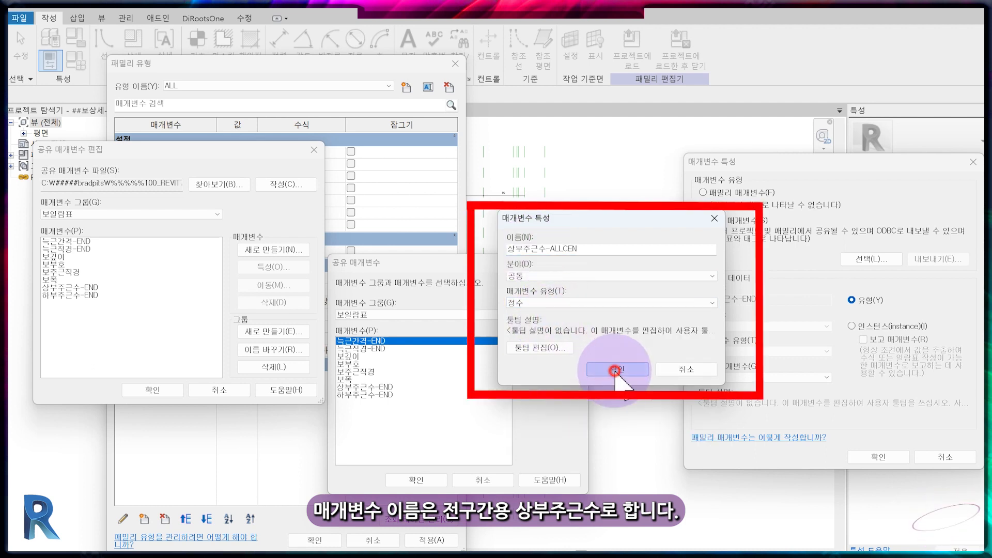
Create a shared parameter named 하부주근수-ALLCEN with the type 정수.
click(274, 250)
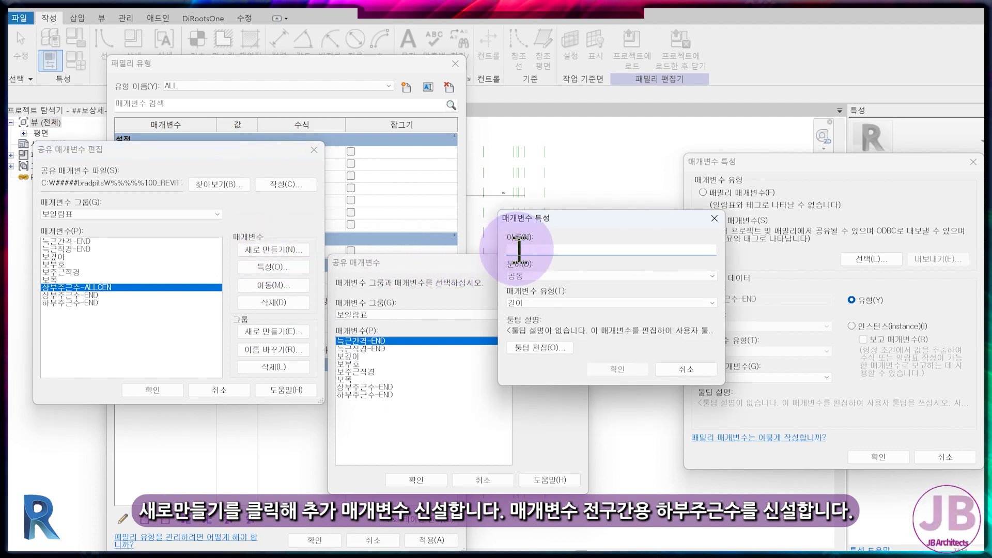
click(581, 304)
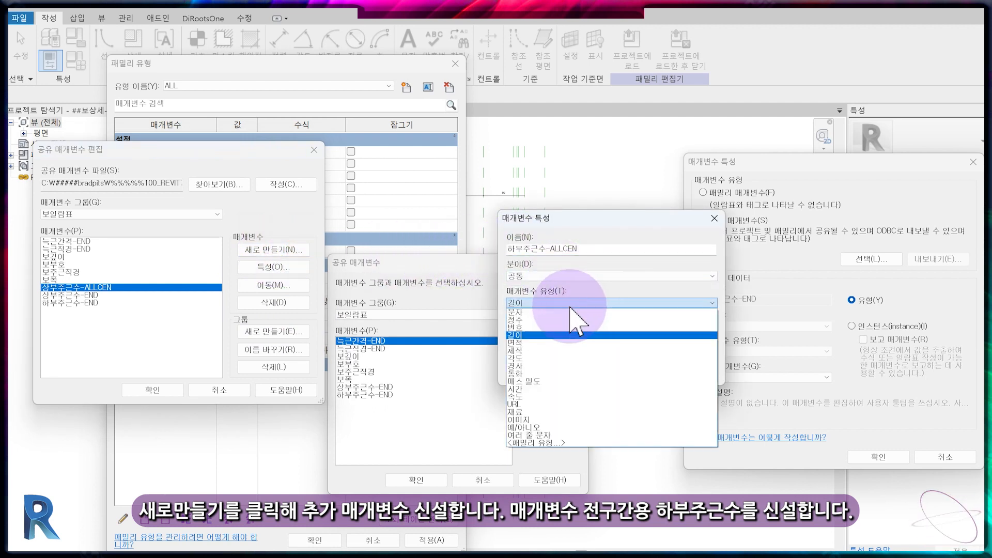
click(577, 321)
click(608, 369)
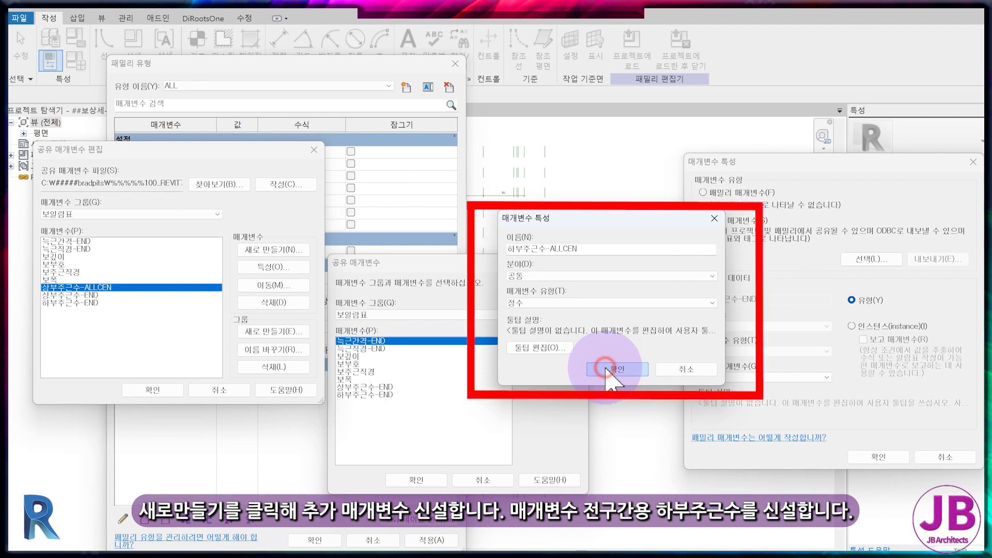
Create a shared parameter named 늑근직경-ALLCEN, keeping the type 길이.
click(279, 249)
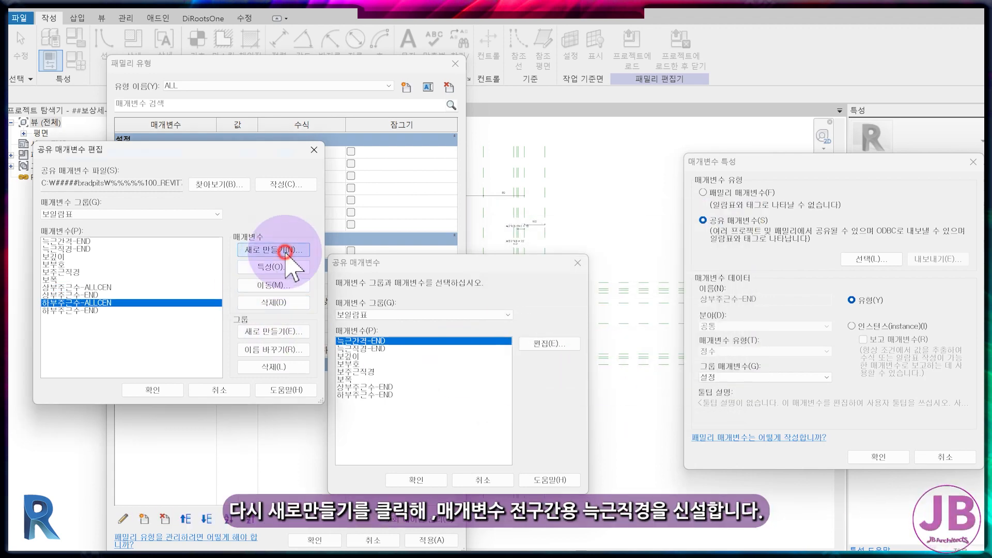
text(늑근직경-ALLCEN)
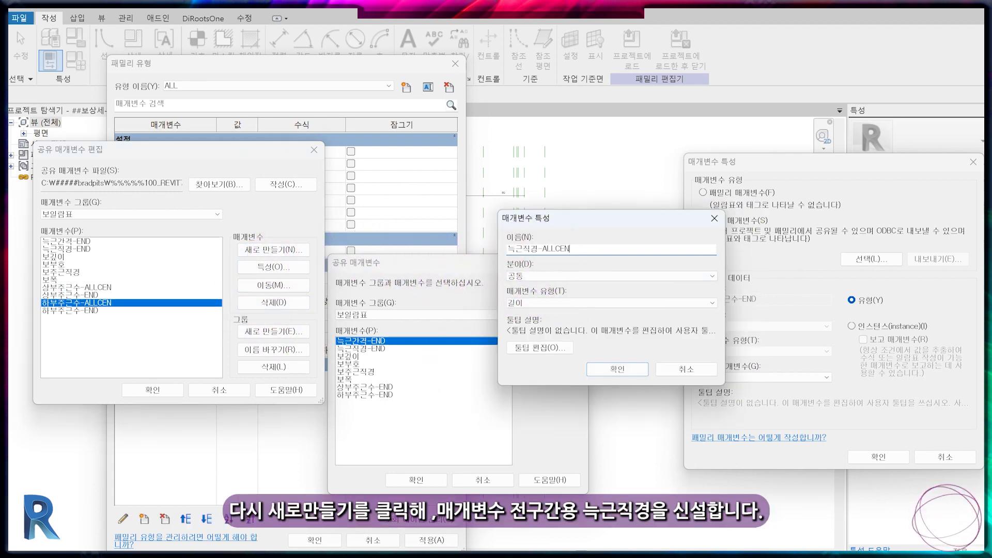
click(626, 369)
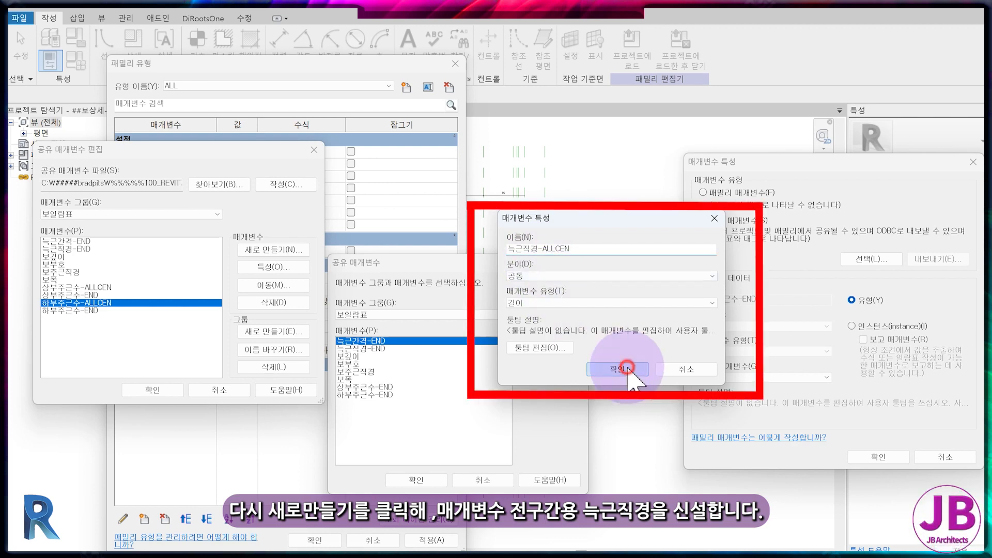
Create a shared parameter named 늑근간격-ALLCEN with the type 정수 and accept the shared parameter file edits.
click(279, 250)
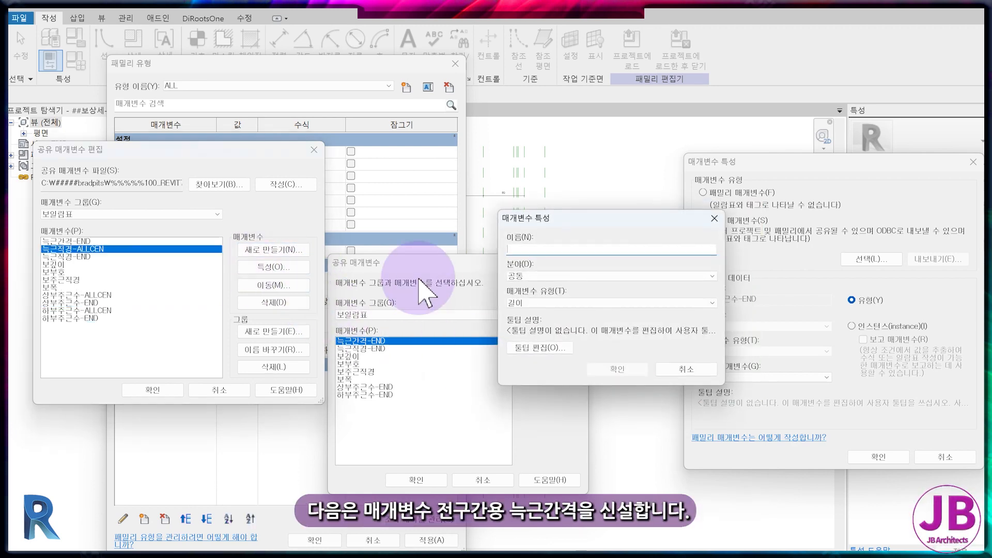
text(늑근간격-ALLCEN)
click(538, 304)
click(554, 321)
click(619, 369)
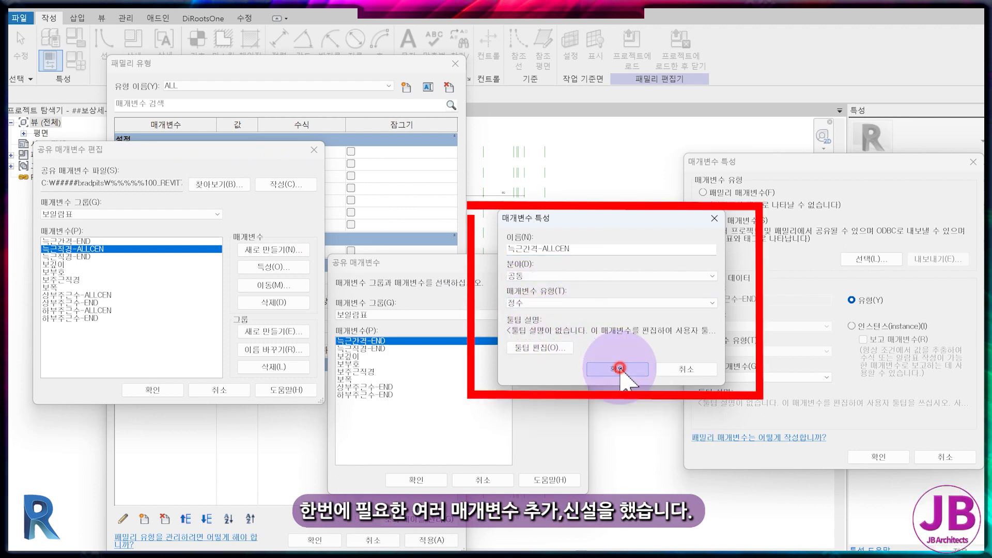
click(161, 391)
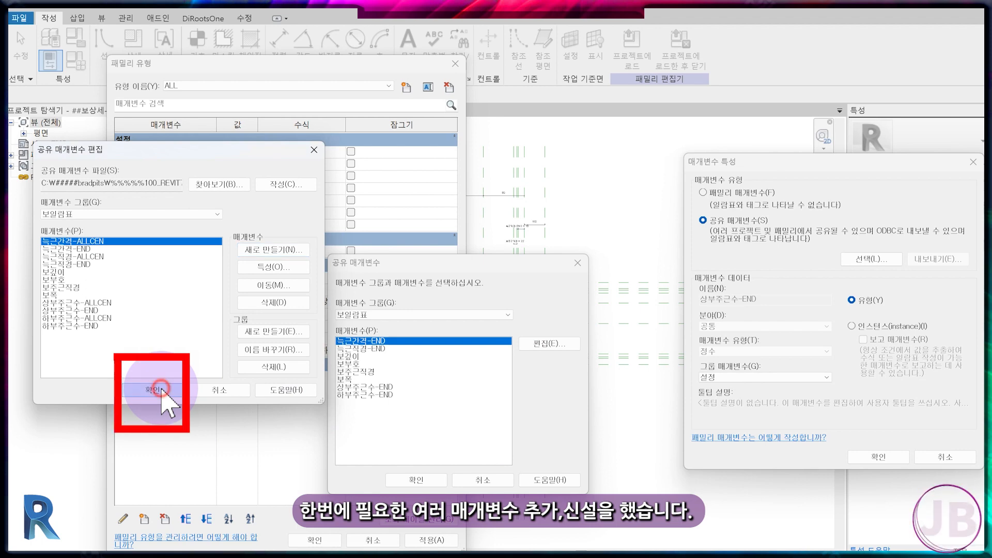
Replace the 상부주근수-END family parameter with the shared parameter 상부주근수-ALLCEN from the 보일람표 group.
click(398, 315)
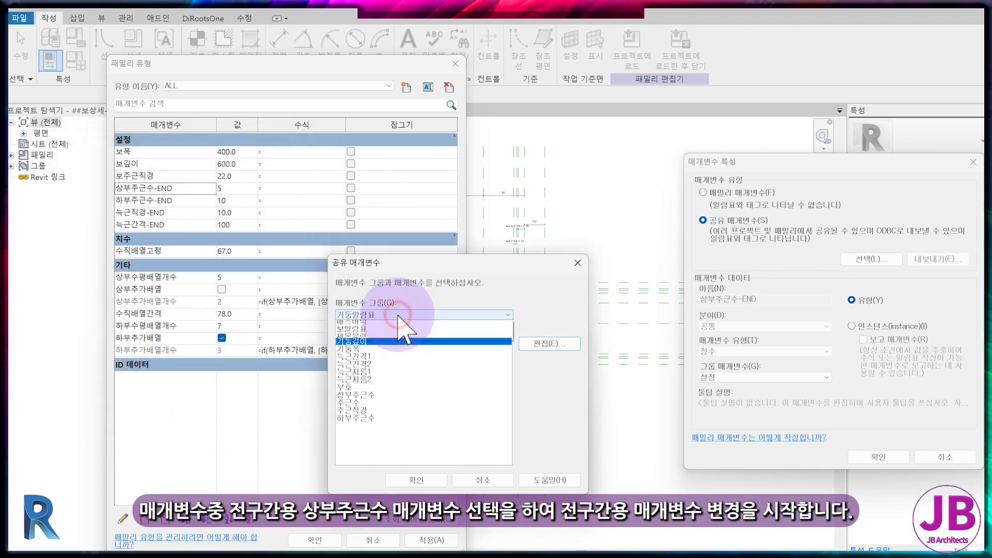
click(396, 339)
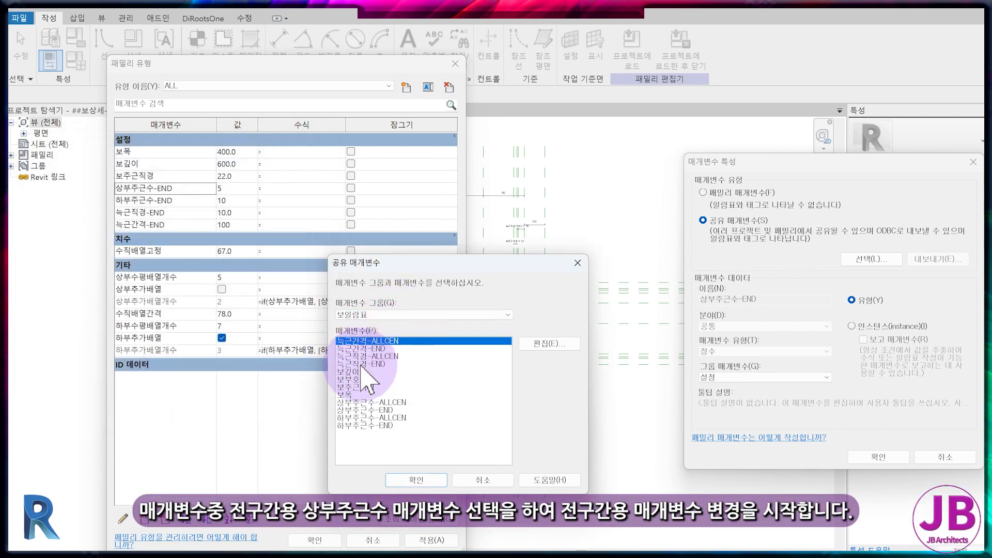
click(373, 403)
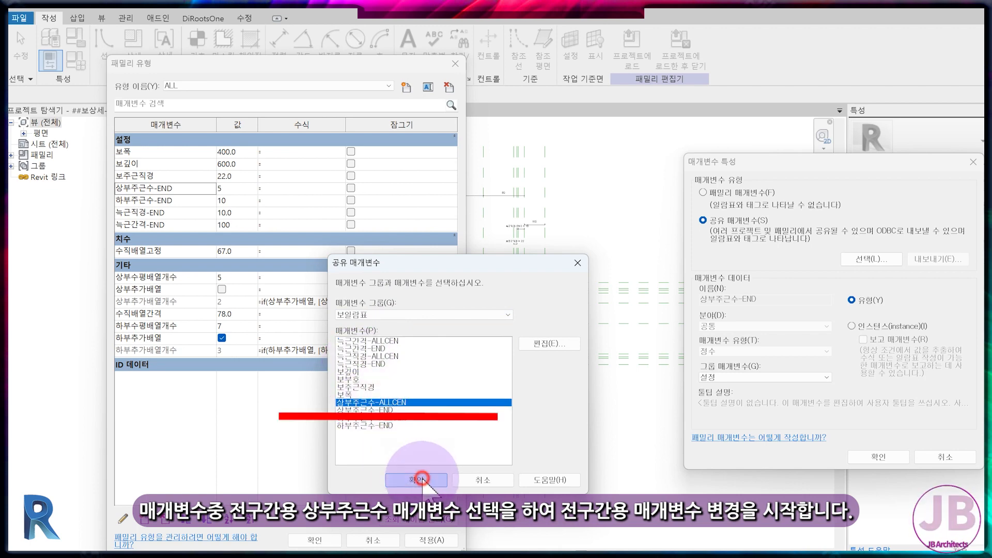
click(422, 479)
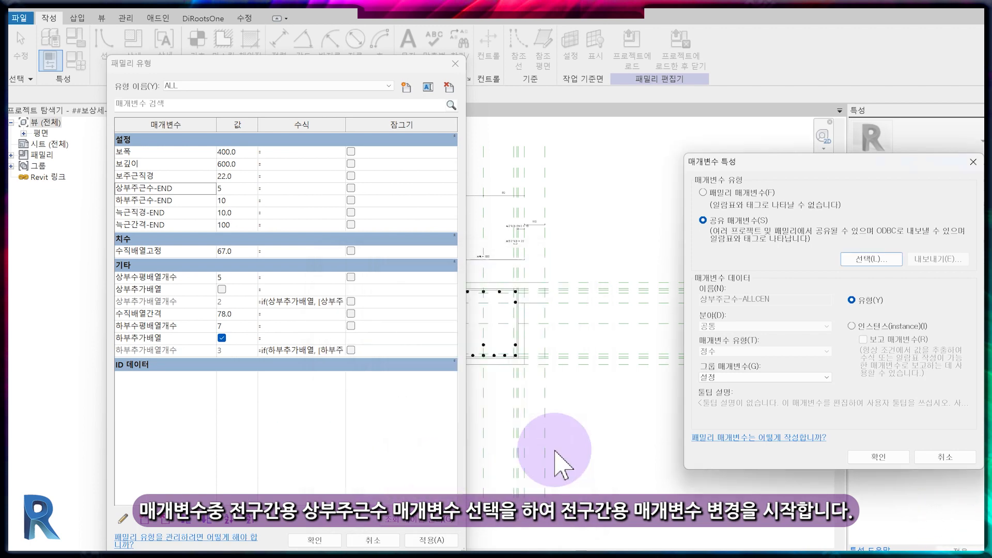
click(872, 457)
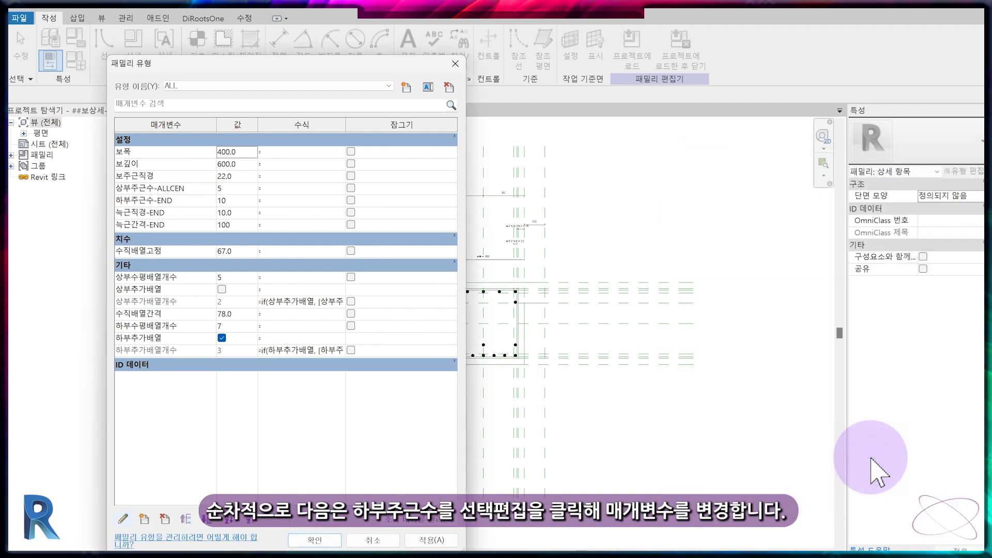
Replace the 하부주근수-END family parameter with the shared parameter 하부주근수-ALLCEN from the 보일람표 group.
click(192, 201)
click(123, 519)
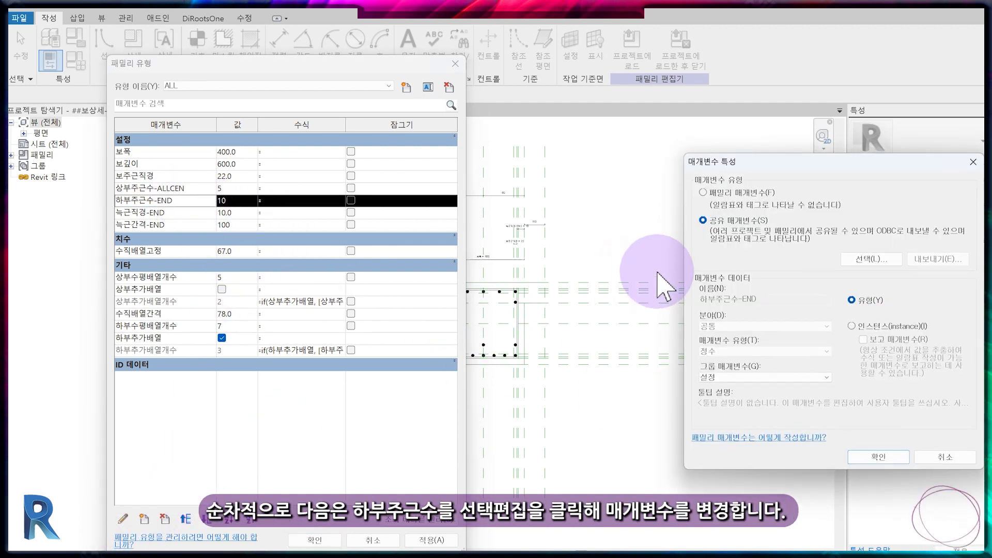
click(868, 259)
click(421, 315)
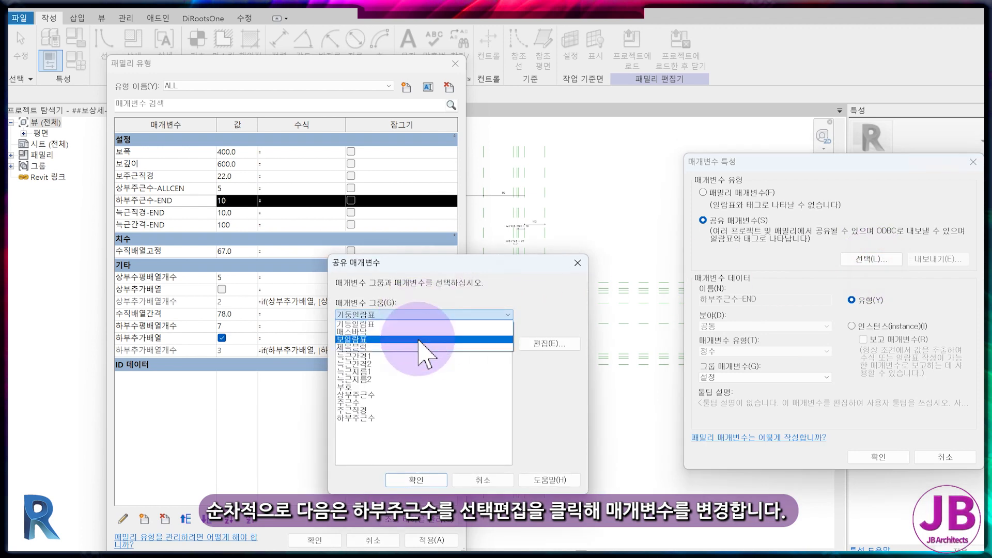
click(421, 340)
click(368, 418)
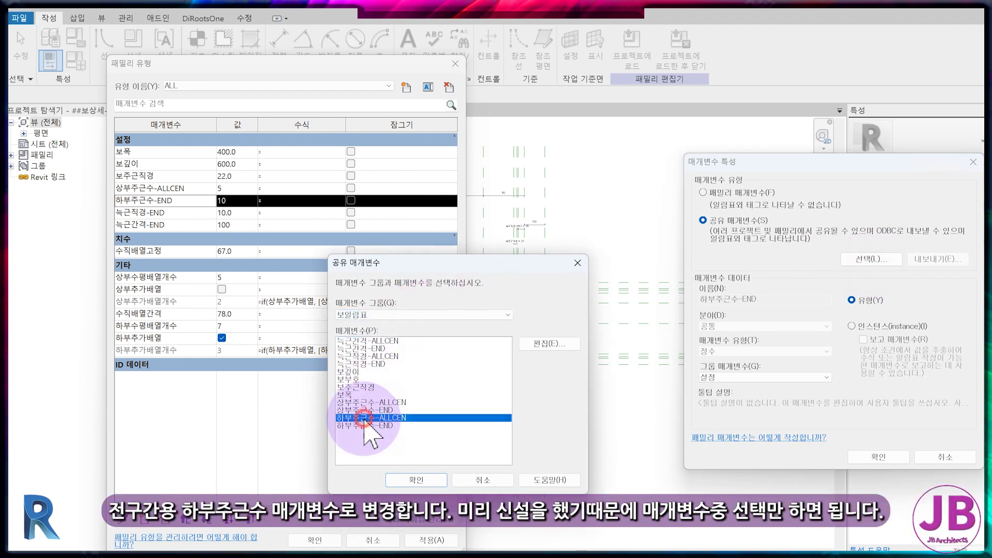
click(413, 480)
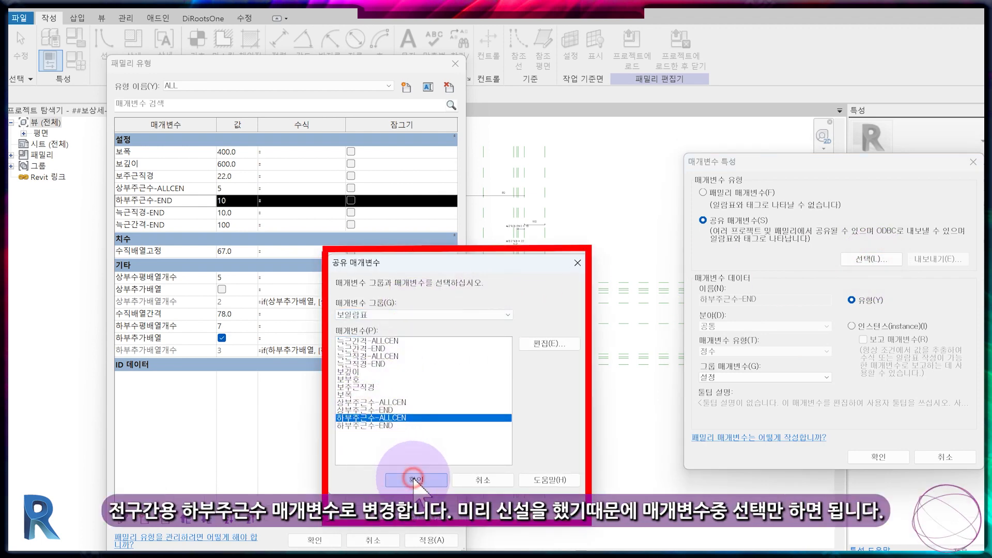
click(879, 457)
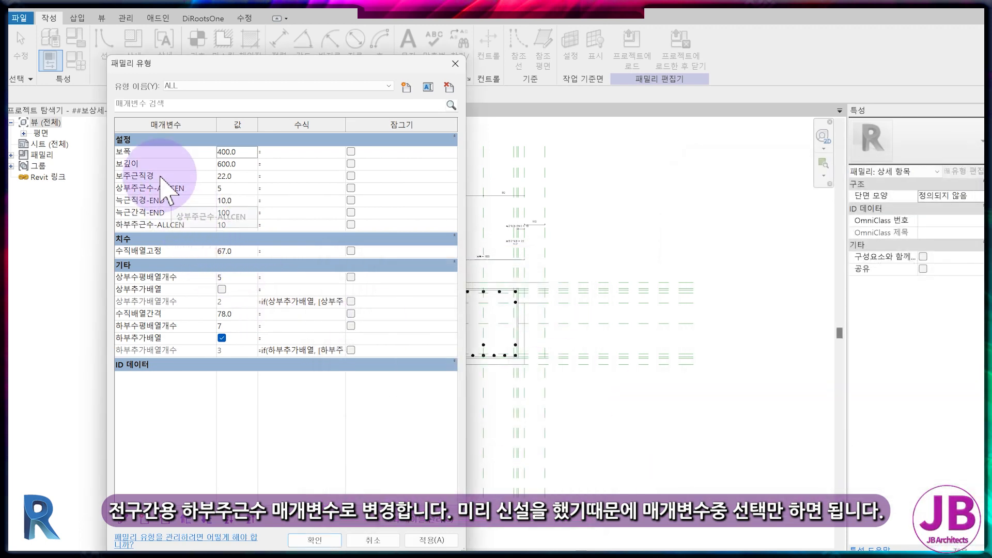
Reorder the family parameters so 하부주근수-ALLCEN sits directly below 상부주근수-ALLCEN.
click(164, 190)
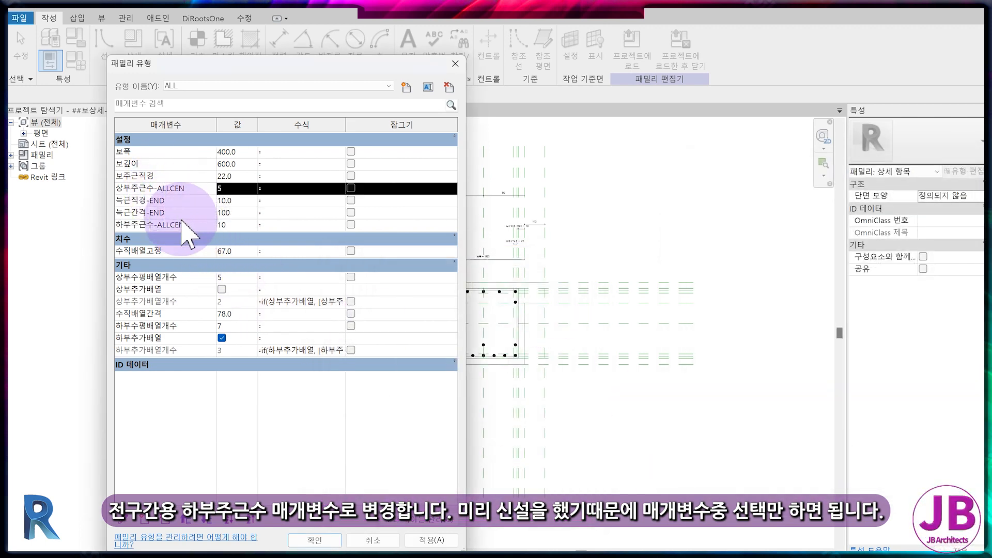
click(182, 224)
click(187, 521)
click(187, 519)
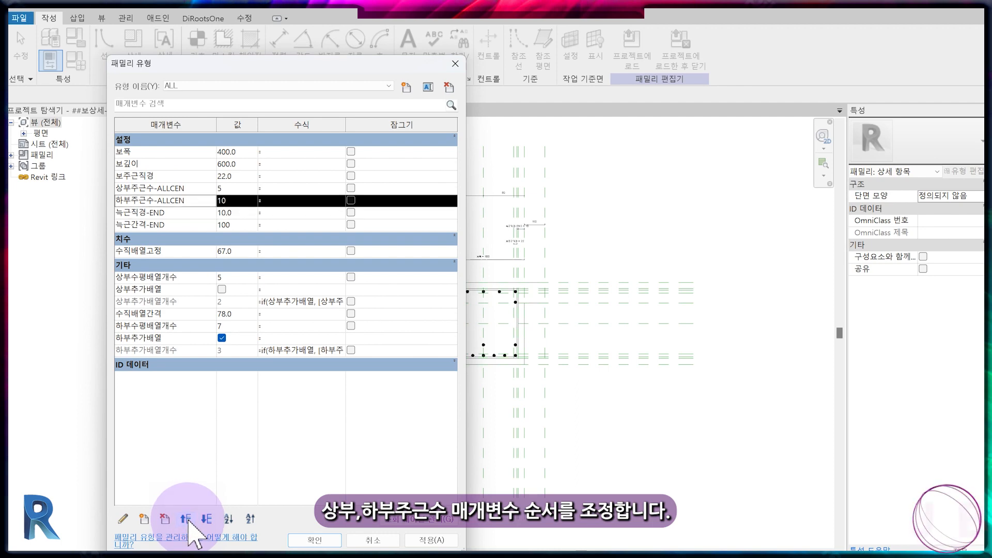
Replace the 늑근직경-END family parameter with the shared parameter 늑근직경-ALLCEN from the 보일람표 group.
click(186, 212)
click(123, 519)
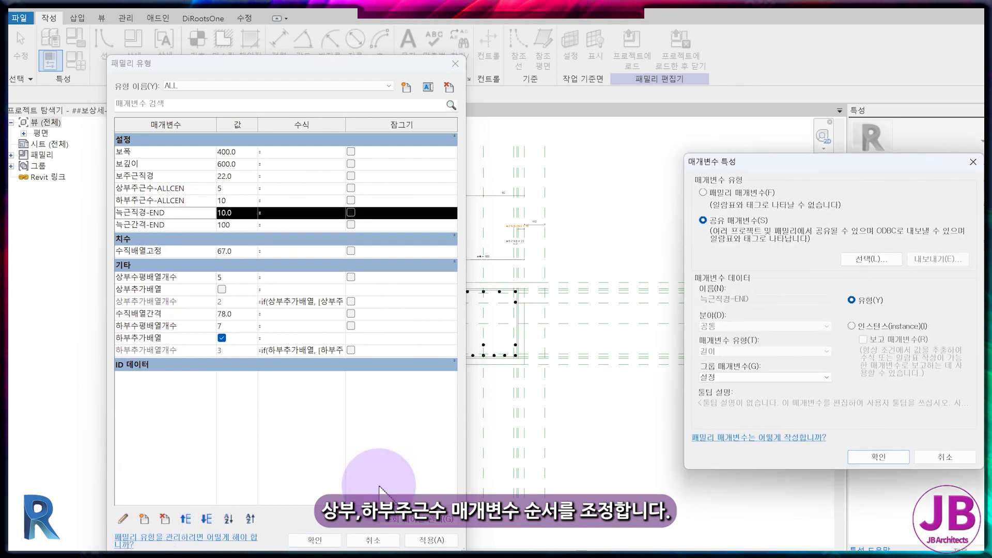
click(872, 259)
click(388, 314)
click(353, 339)
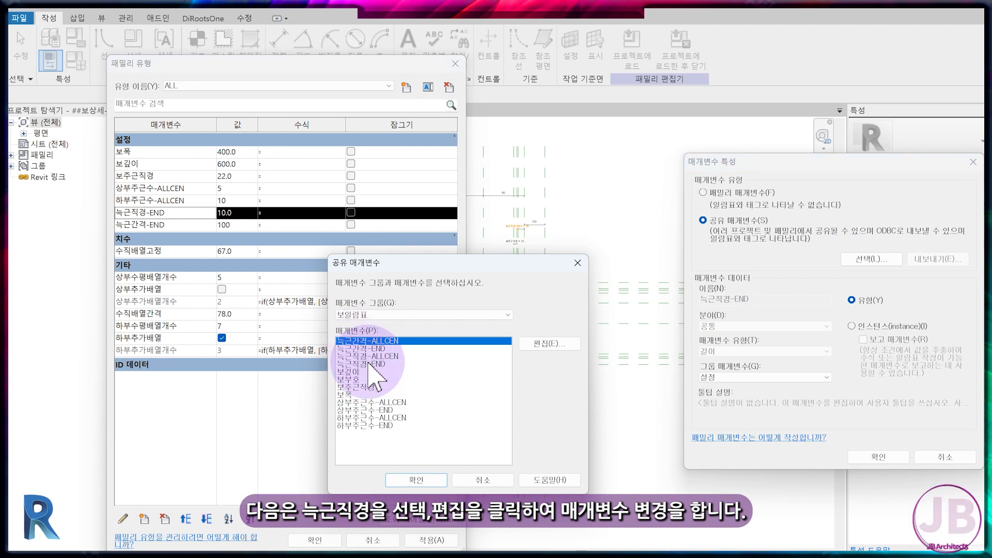
click(368, 357)
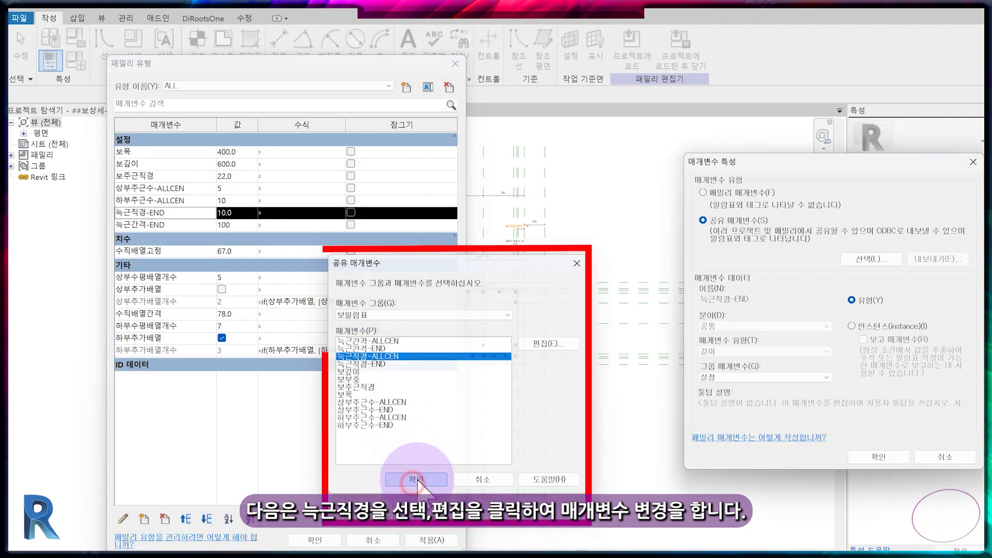
click(416, 479)
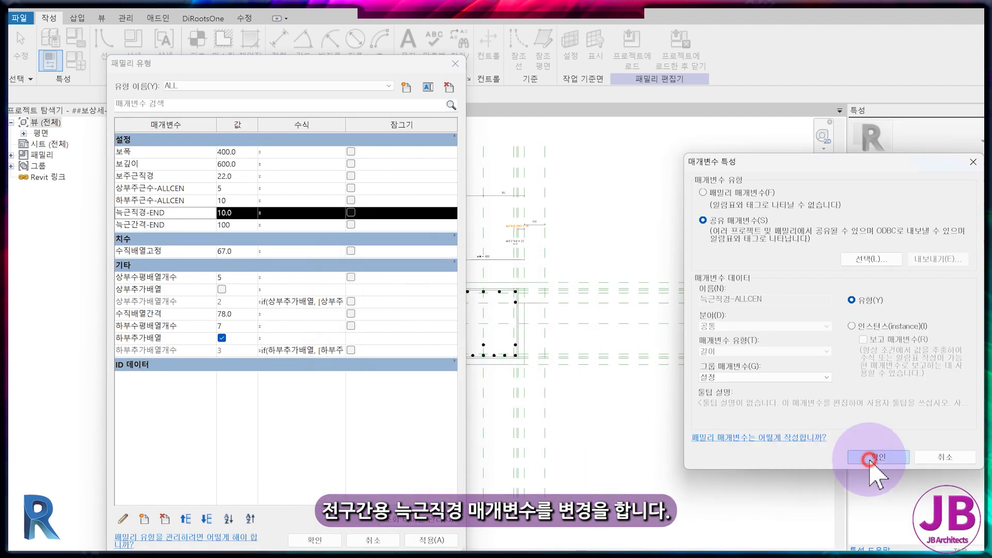
click(879, 457)
Replace the 늑근간격-END family parameter with the shared parameter 늑근간격-ALLCEN from the 보일람표 group.
click(174, 225)
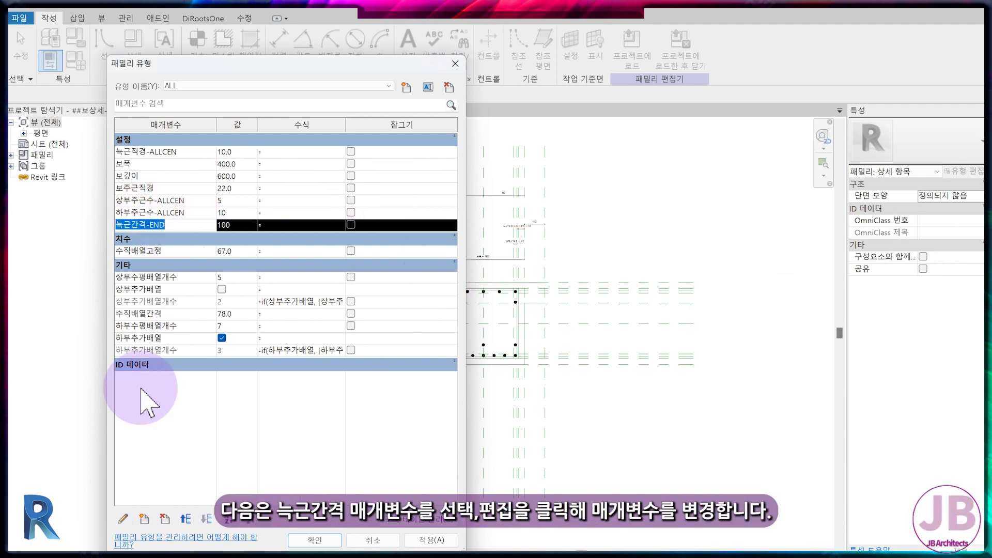
click(124, 519)
click(872, 259)
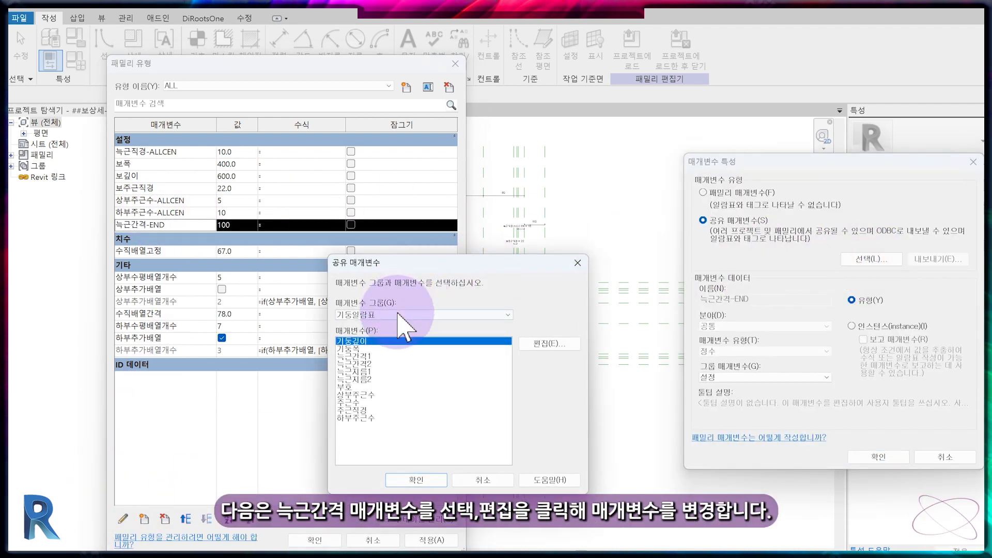
click(400, 341)
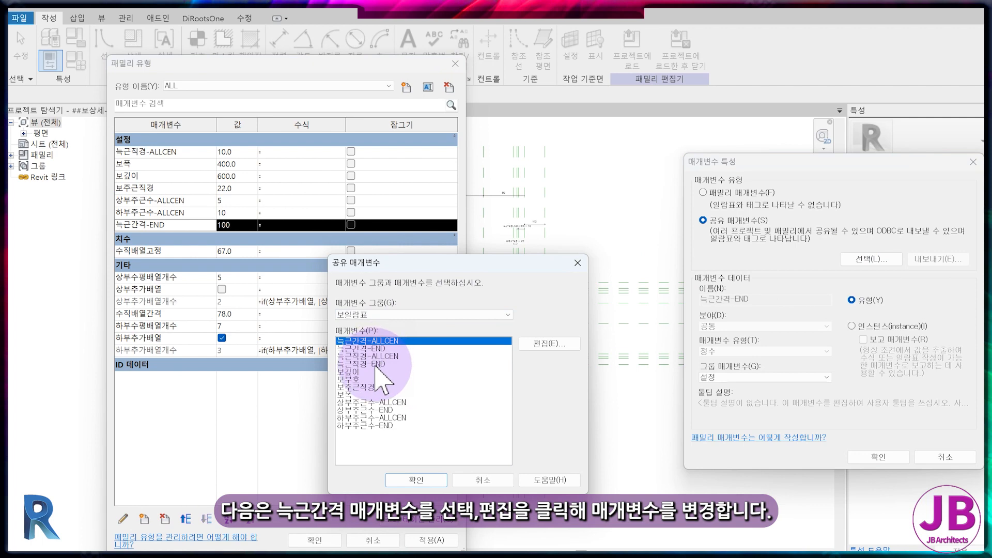
click(405, 479)
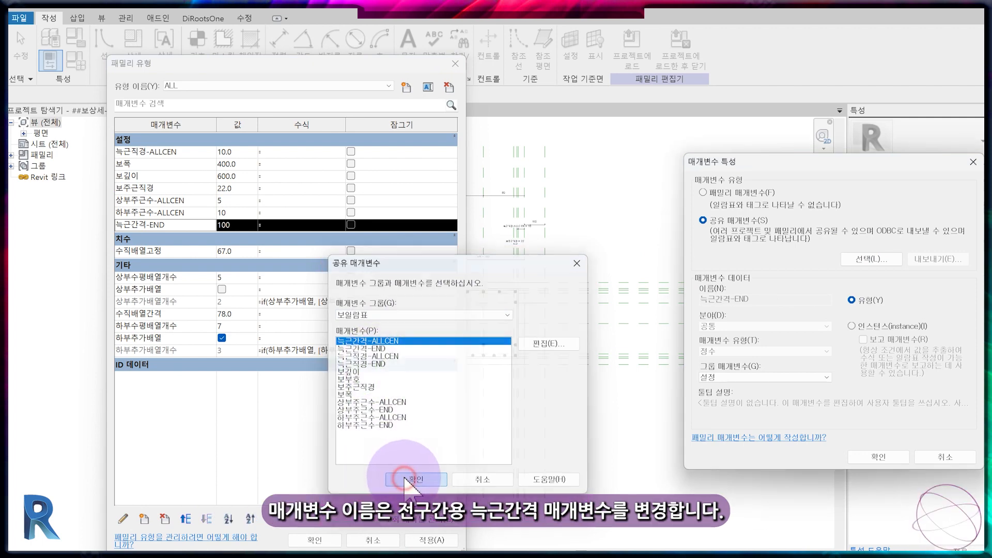
click(868, 456)
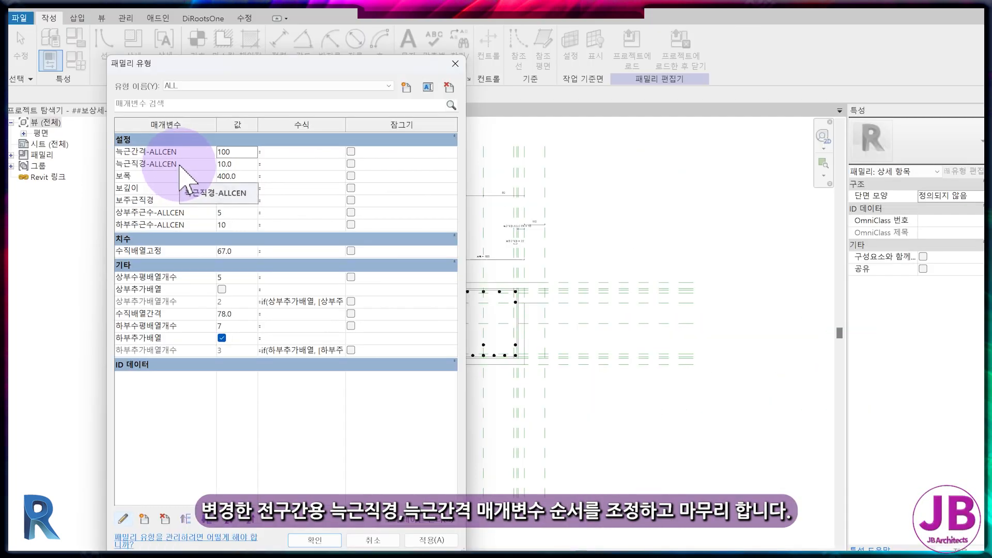
Reorder the family parameters so 늑근직경-ALLCEN sits directly below 하부주근수-ALLCEN.
click(207, 165)
click(186, 519)
click(206, 519)
click(206, 519)
click(205, 519)
click(206, 519)
click(206, 519)
click(206, 519)
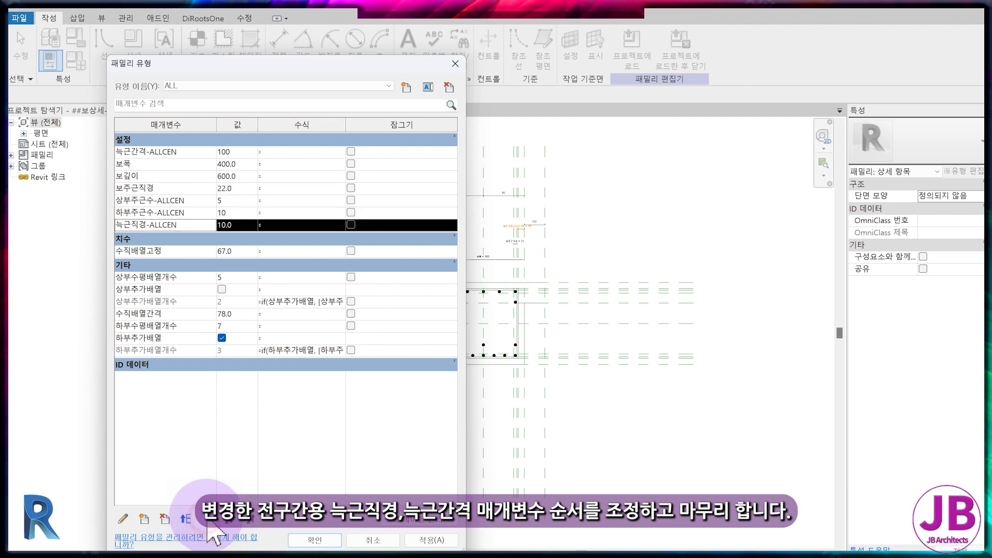
Move 늑근간격-ALLCEN to the end of the 설정 group, directly below 늑근직경-ALLCEN.
click(176, 151)
click(206, 519)
click(206, 519)
click(205, 518)
click(205, 519)
click(205, 519)
click(206, 519)
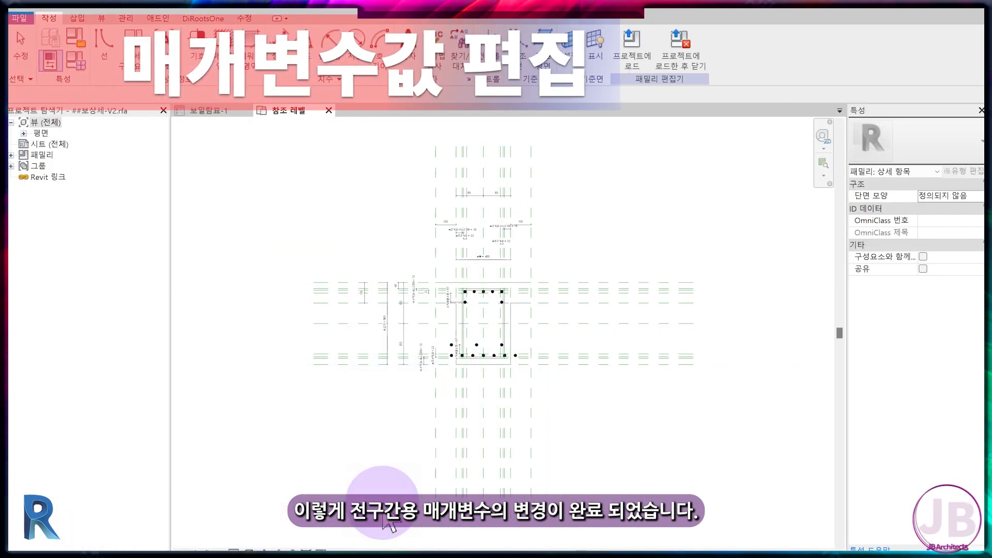
Switch to AutoCAD, check the ALL section's size and rebar values for beam 2G1 in the schedule, and return to Revit.
scroll(487, 354, up, 3)
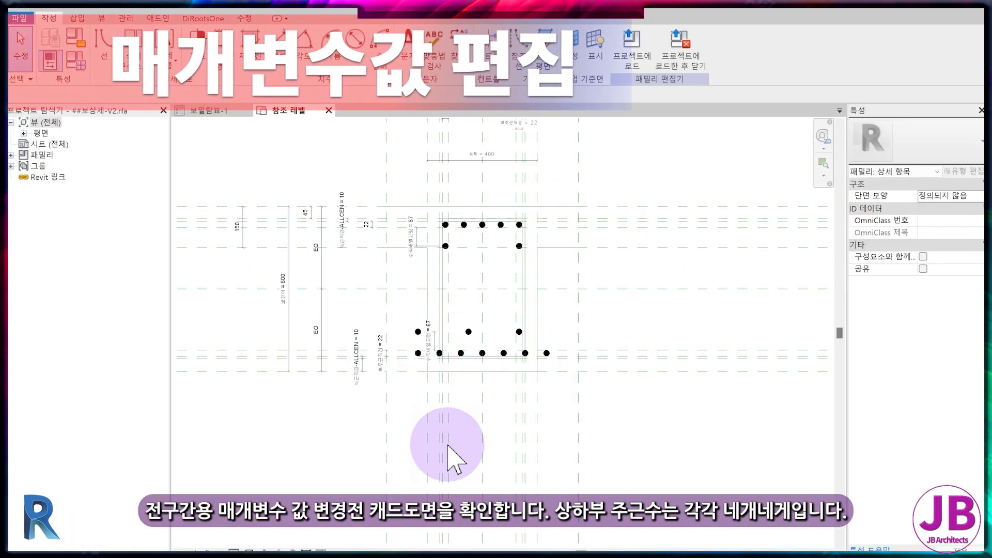
mouse_move(394, 553)
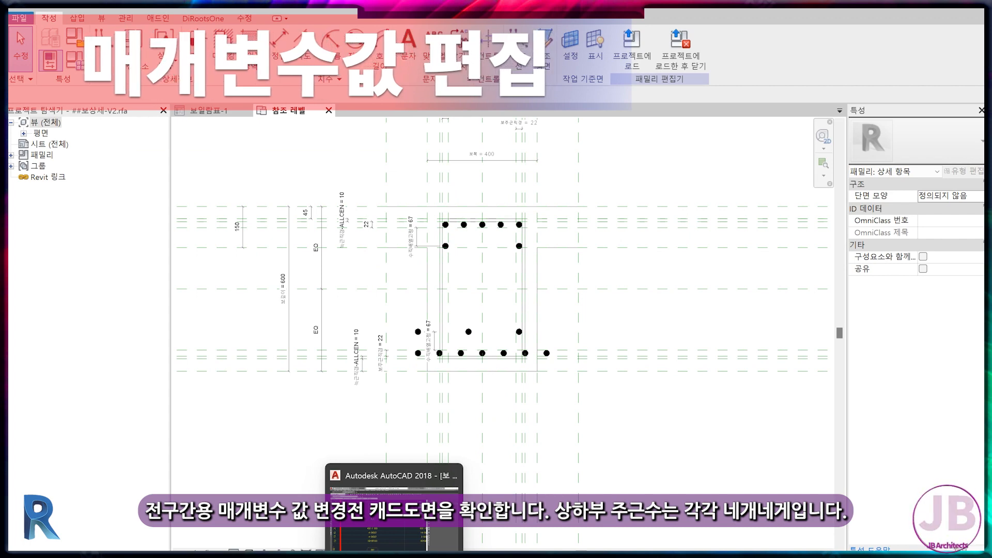
click(394, 496)
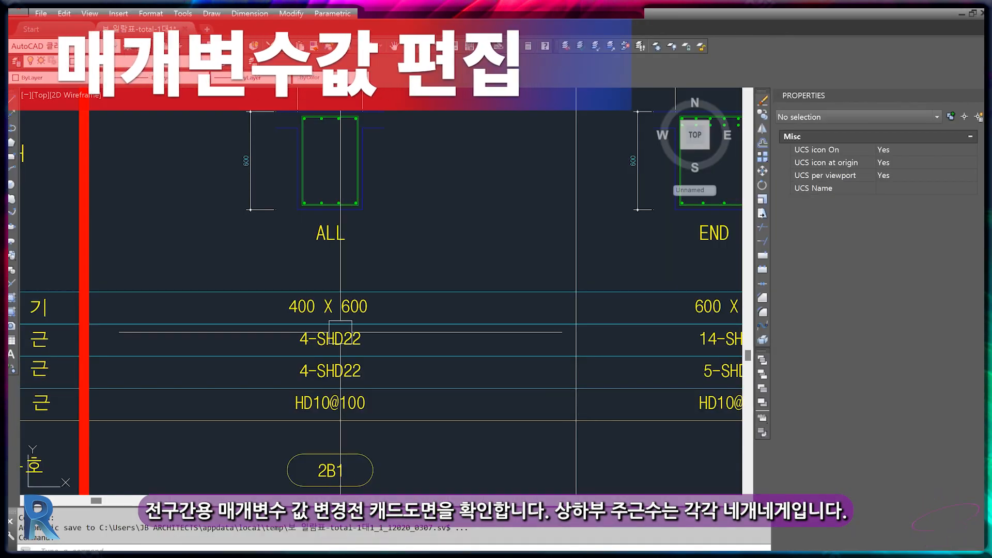
scroll(341, 332, down, 2)
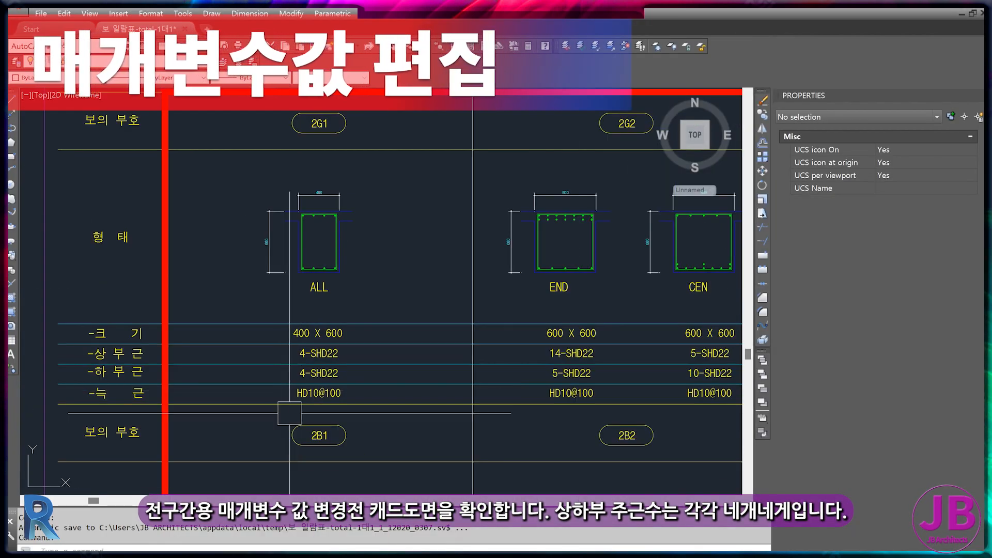
click(394, 553)
For type ALL, set 상부주근수-ALLCEN, 하부주근수-ALLCEN, 상부수평배열개수 and 하부수평배열개수 to 4, turn off 하부추가배열, and apply.
click(74, 59)
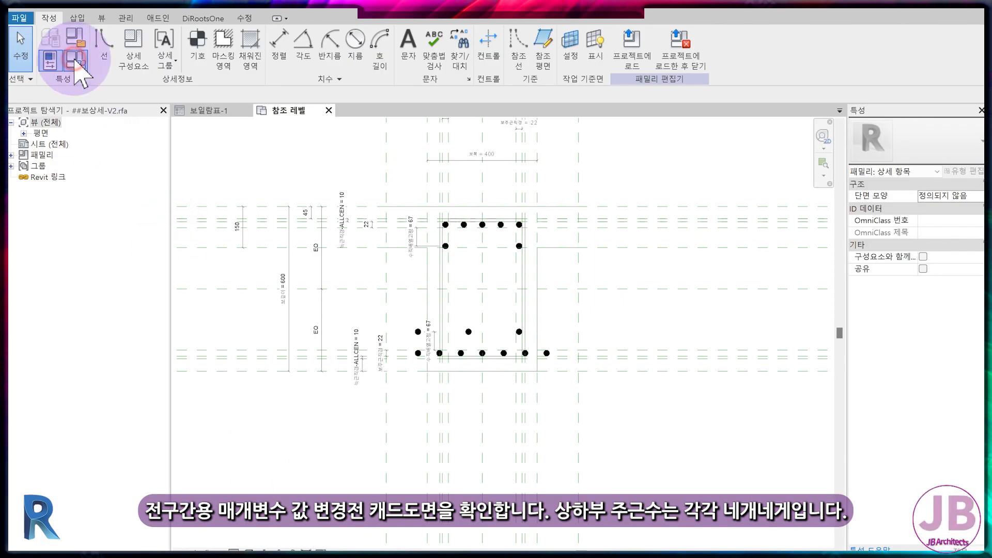
click(252, 188)
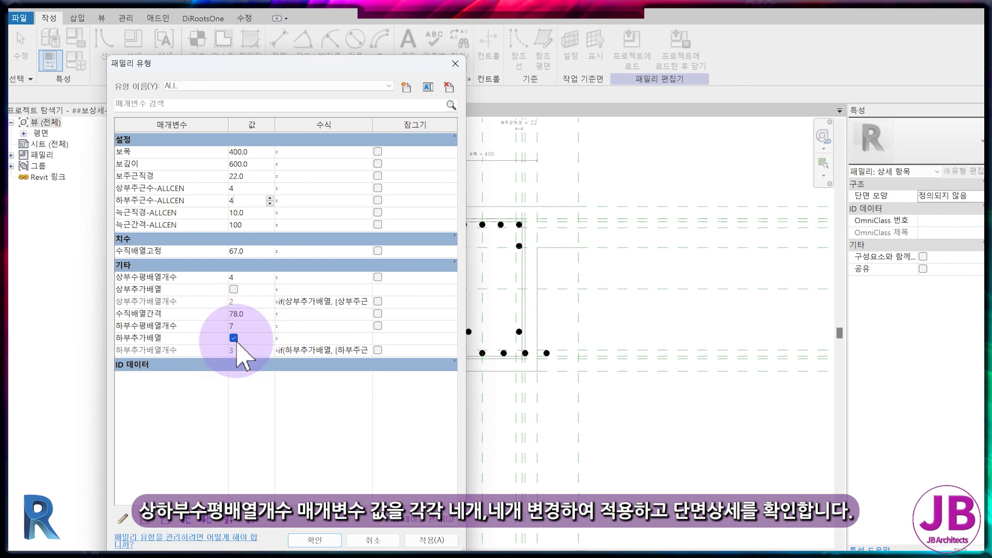
double_click(239, 326)
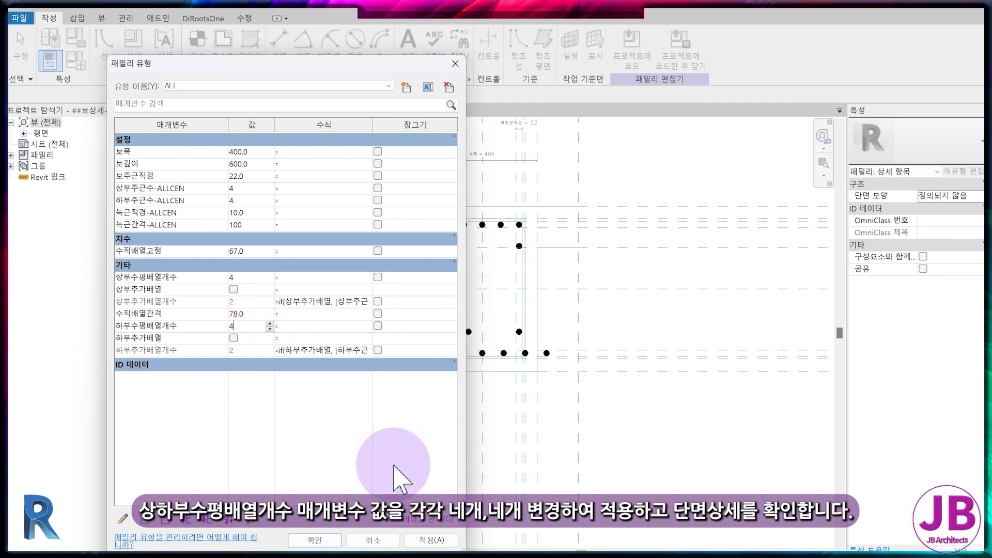
click(429, 541)
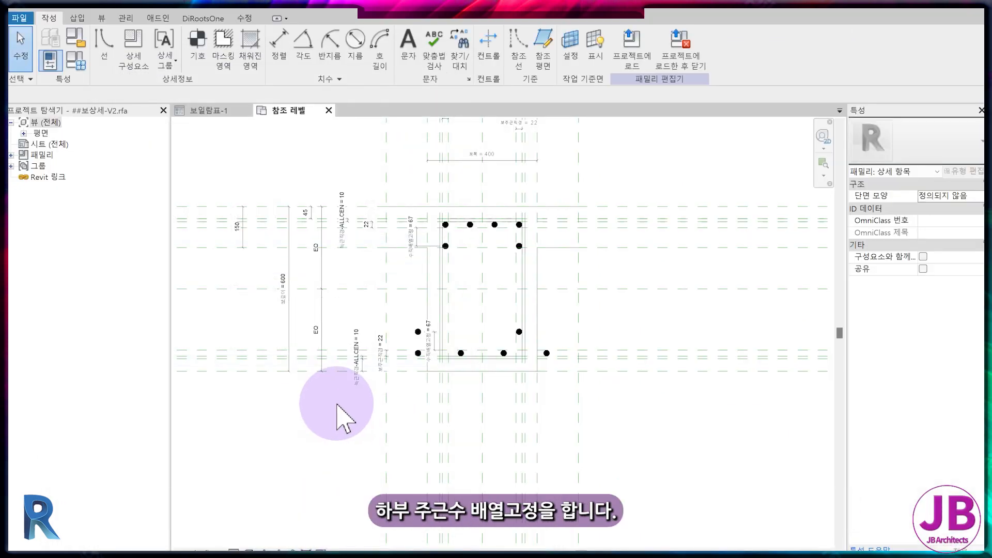
Turn on preview visibility, then align the first bottom bar to the left inner vertical reference plane and lock it.
click(321, 550)
click(321, 542)
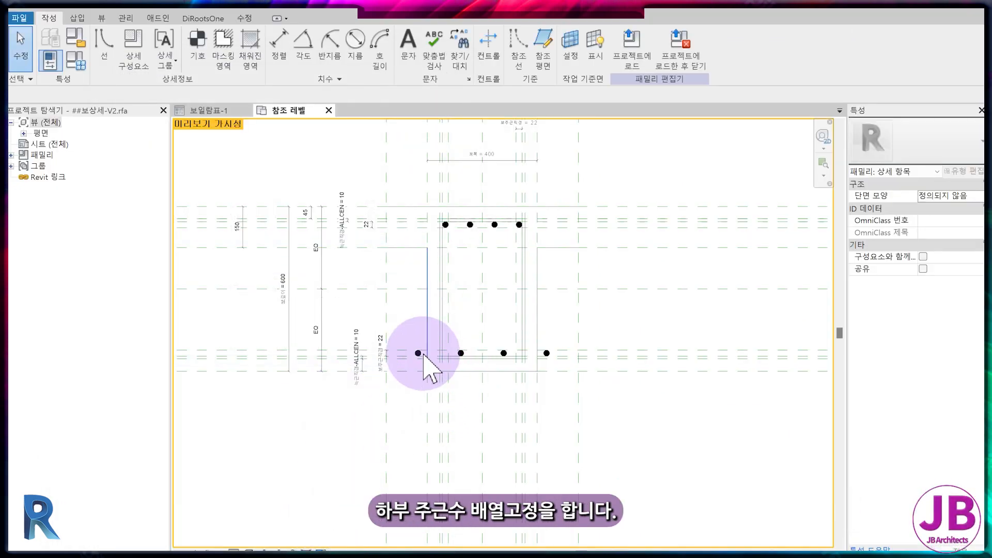
scroll(439, 356, up, 1)
scroll(437, 354, up, 3)
key(a)
key(l)
click(453, 430)
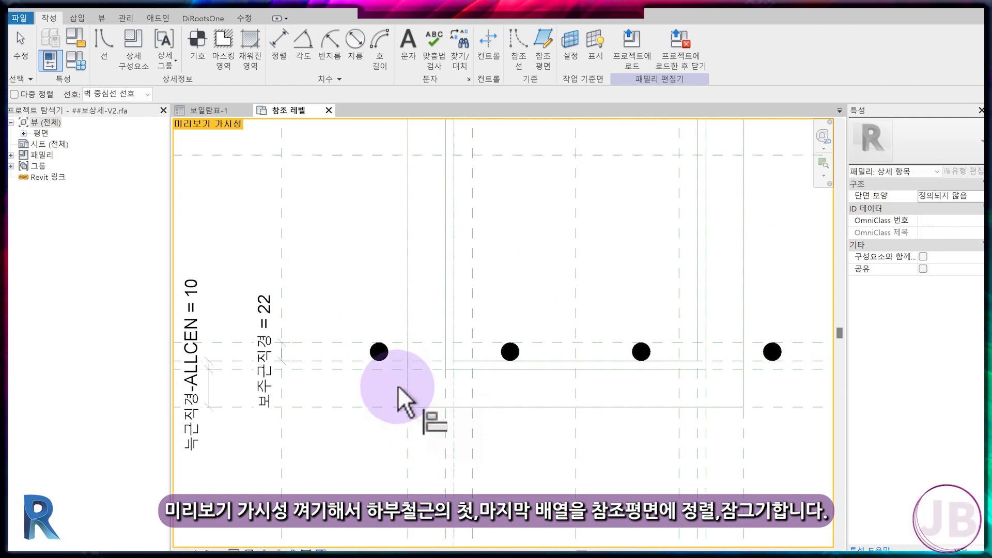
click(370, 357)
Align the last bottom bar to the right inner vertical reference plane and lock it.
scroll(510, 432, down, 1)
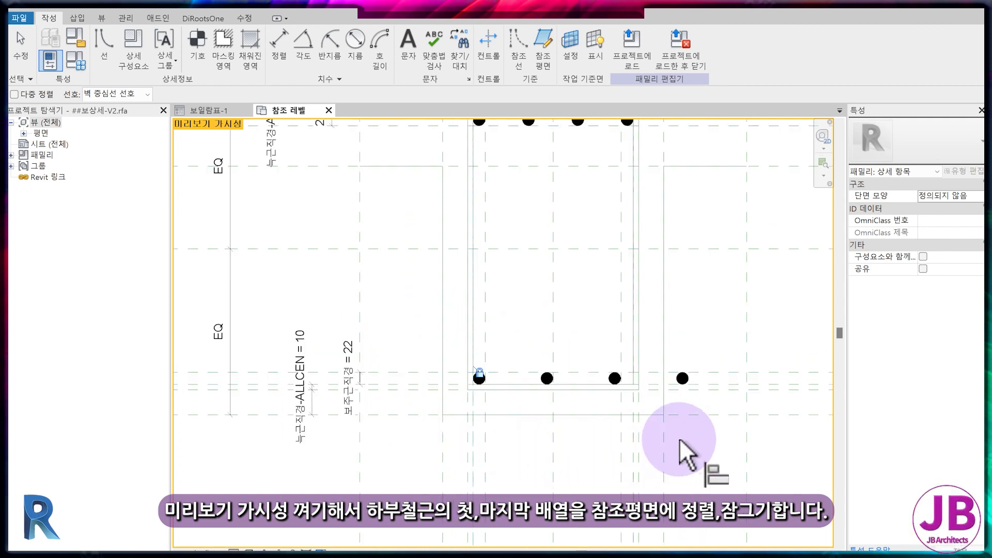
click(620, 399)
click(675, 378)
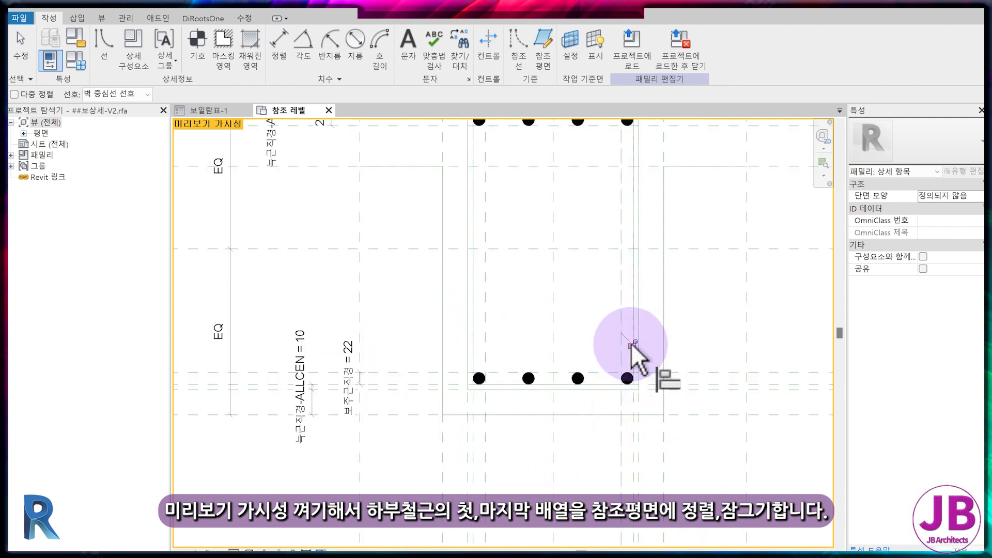
scroll(645, 409, down, 2)
scroll(311, 406, down, 1)
middle_drag(309, 395, 316, 439)
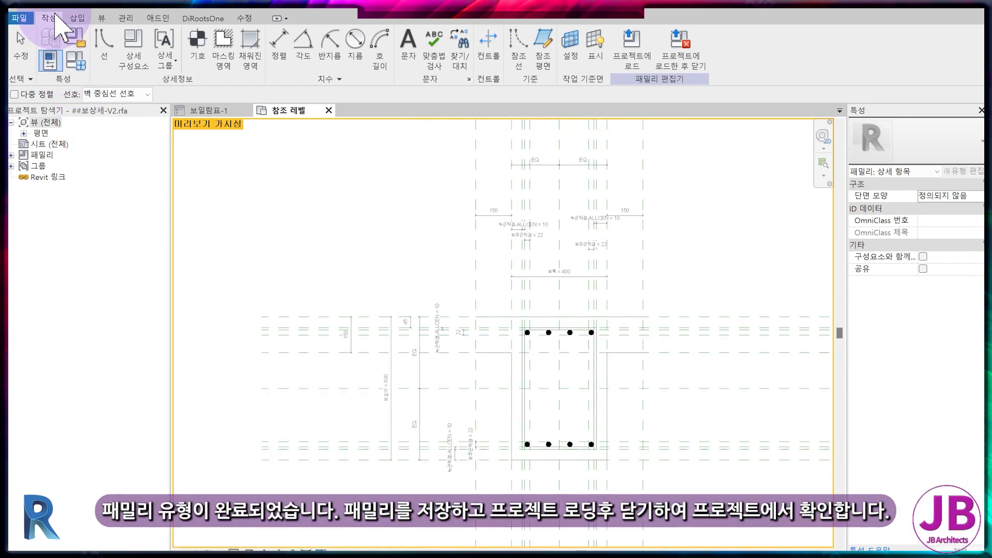
Save the beam section family and review the parameter values of its ALL type.
click(65, 9)
click(475, 300)
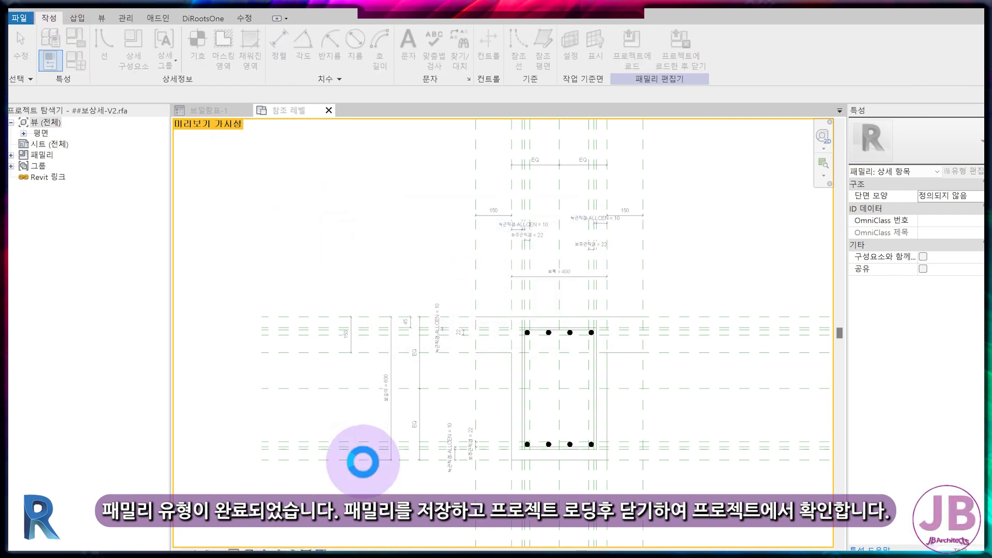
click(50, 61)
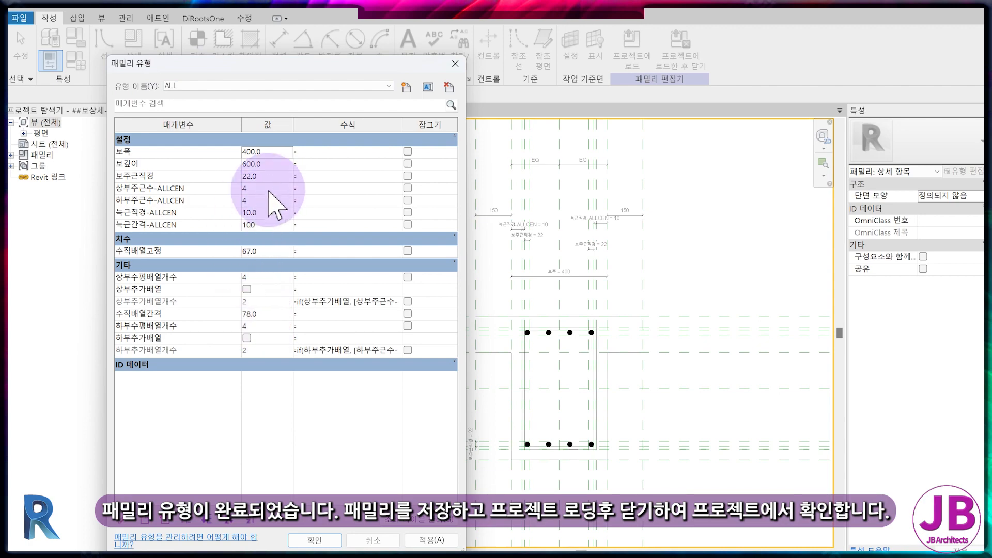
click(326, 540)
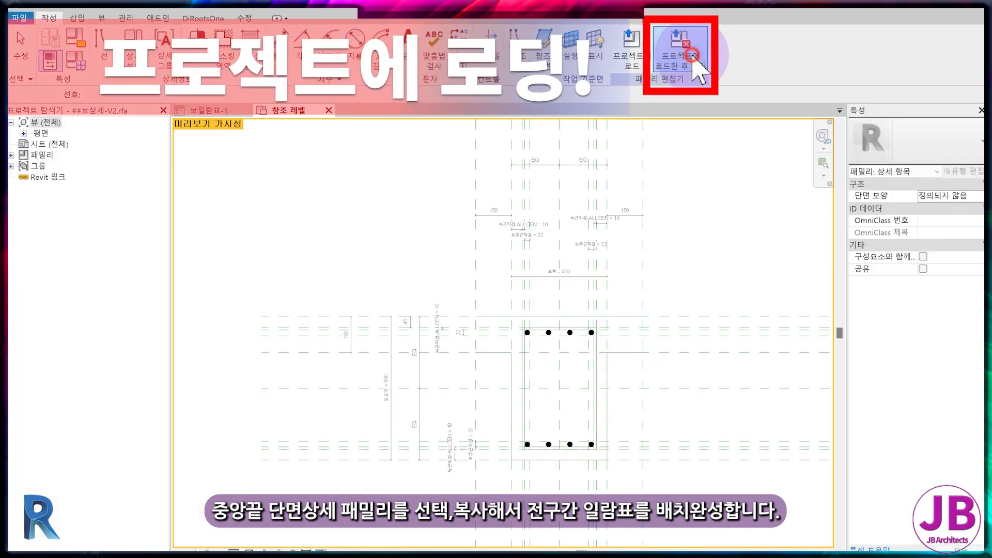
Load the family into the project and close it, overwriting the existing version and its parameter values.
click(693, 54)
click(456, 290)
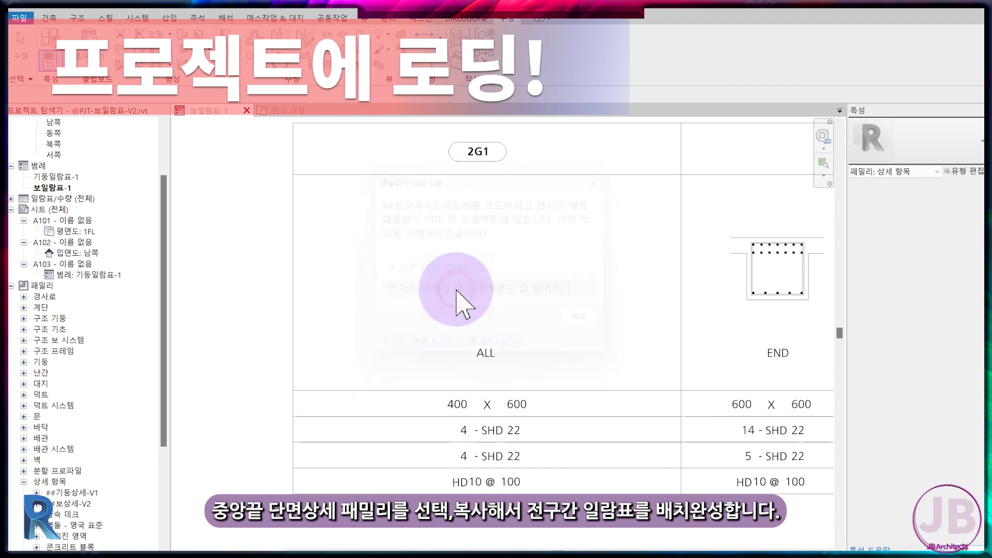
Copy the END section detail into the ALL cell of beam 2G1 and change the copy's type to ALL.
click(757, 298)
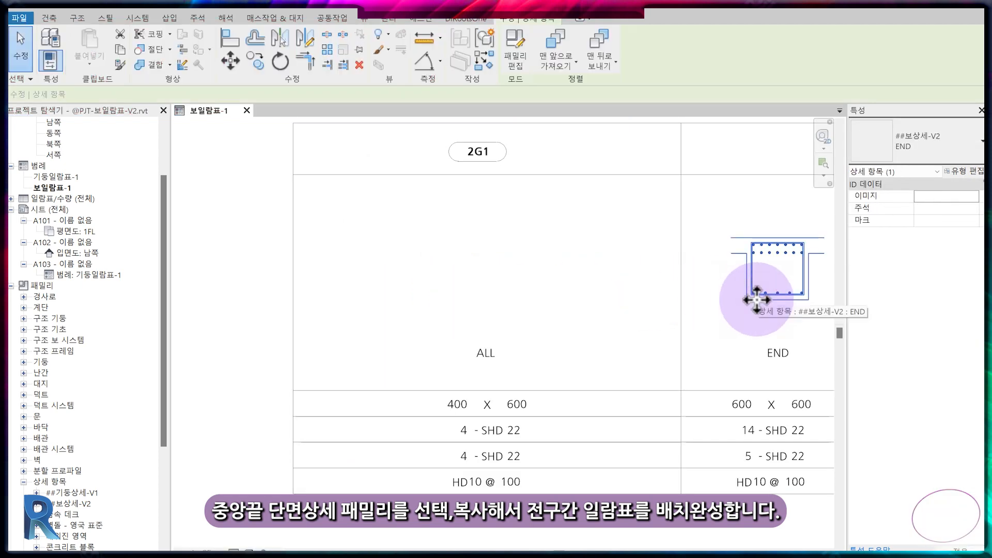
ctrl+drag(758, 300, 488, 304)
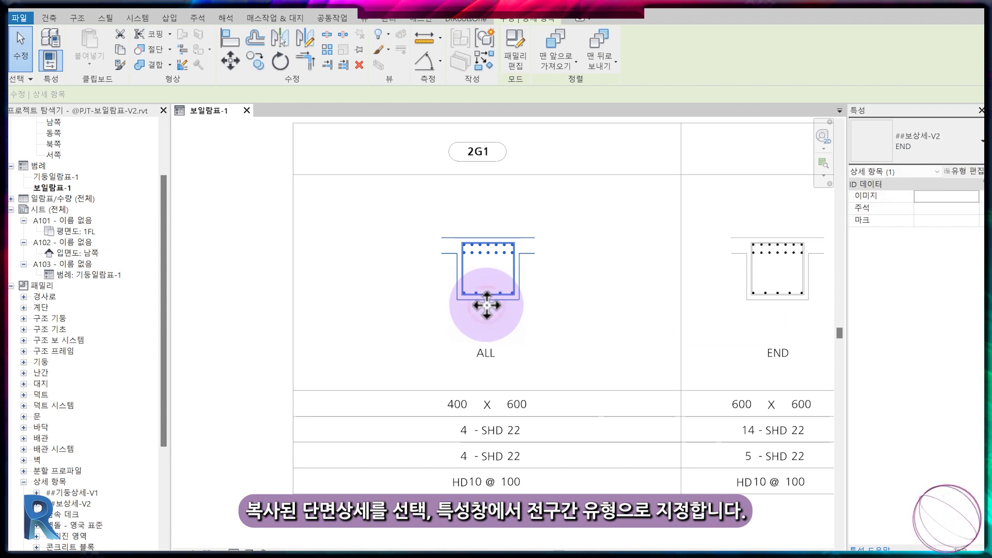
click(945, 150)
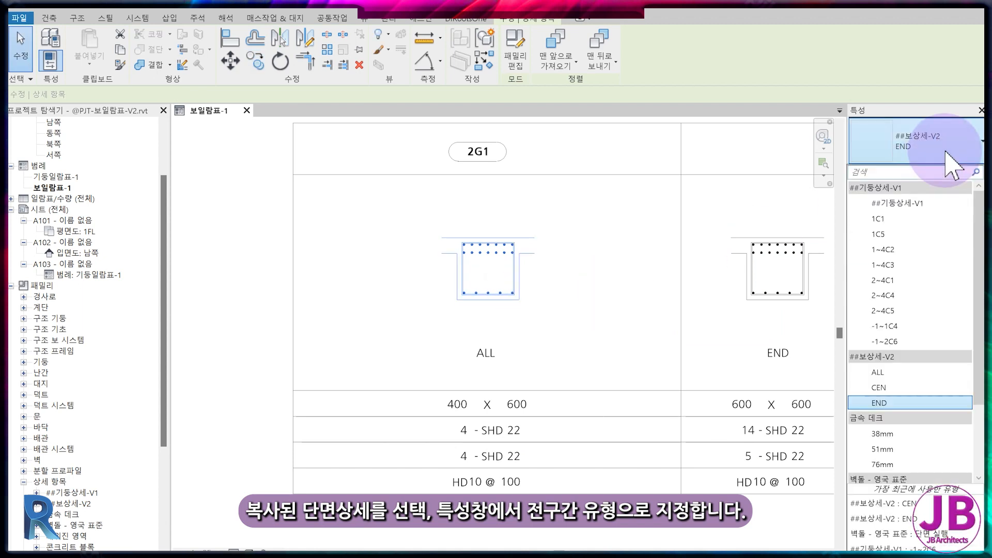
click(944, 374)
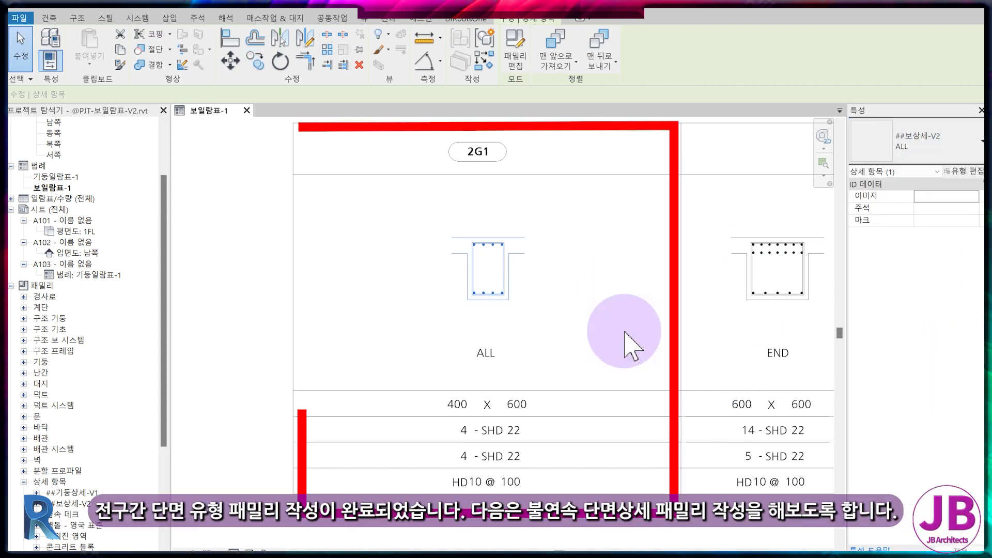
key(Escape)
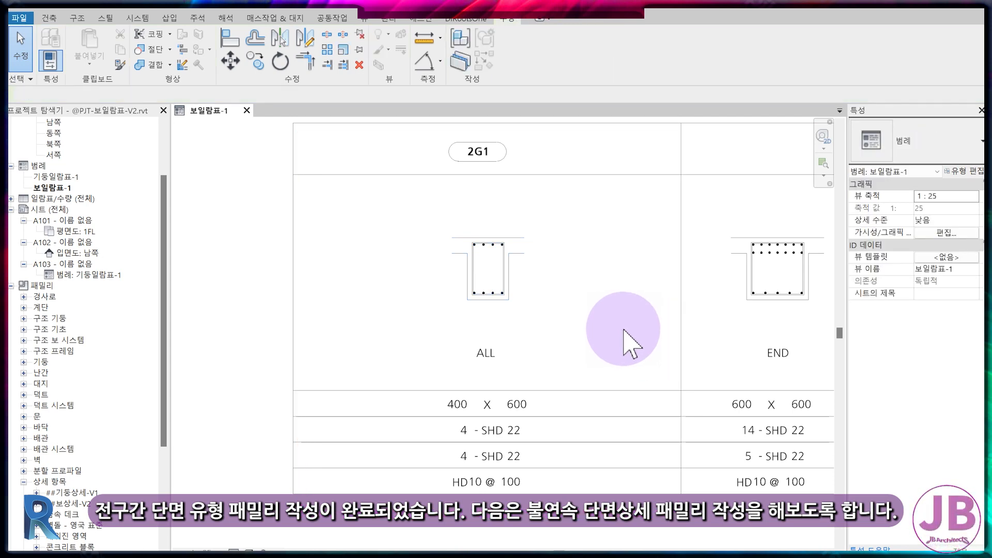
Copy the ALL section detail of beam 2G1 into the 2G4 cell above the CEN label.
scroll(627, 334, down, 2)
middle_drag(702, 380, 455, 366)
click(473, 441)
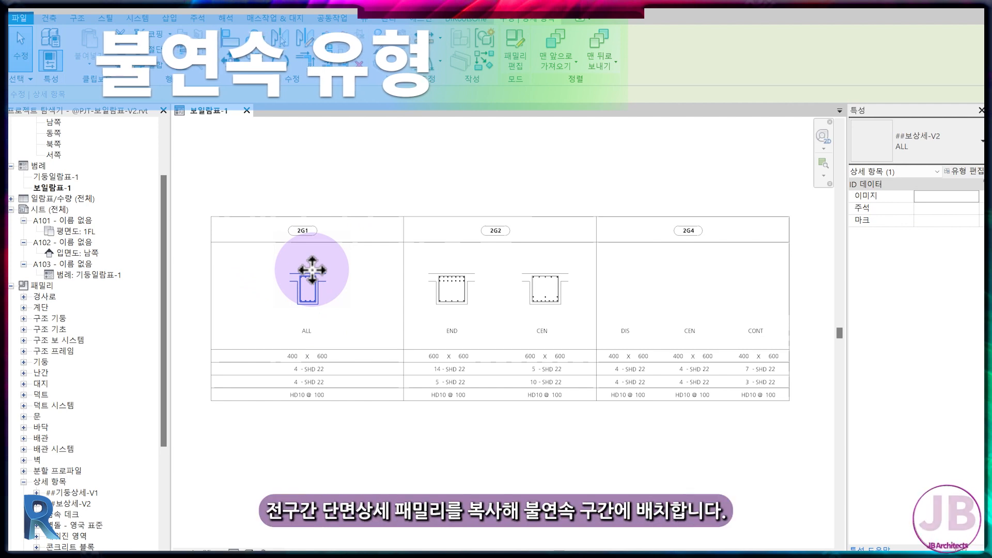
key(c)
key(o)
click(210, 217)
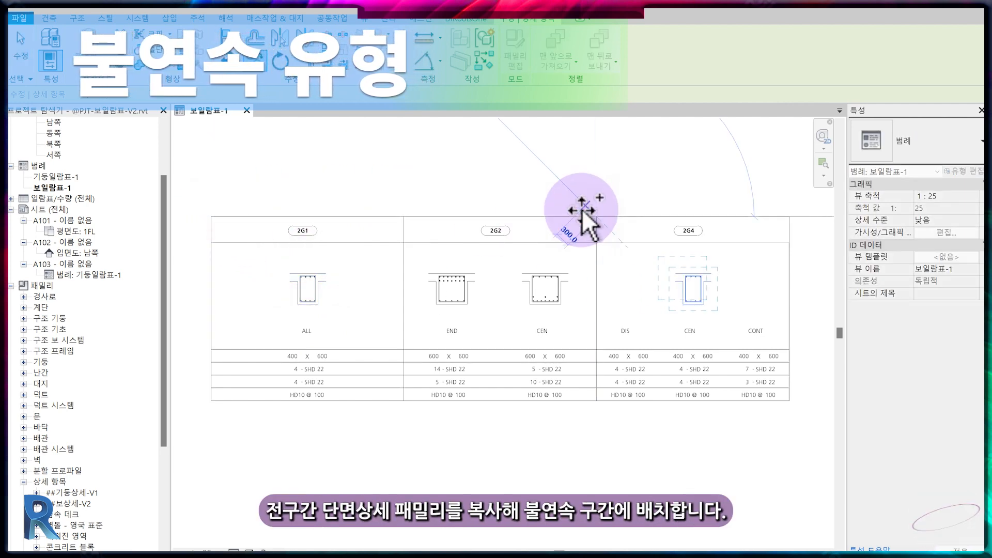
click(597, 216)
middle_drag(580, 272, 427, 268)
key(Escape)
Open the family of the copied 2G4 section detail for editing and add a new family type named DIS.
scroll(528, 262, up, 3)
click(548, 284)
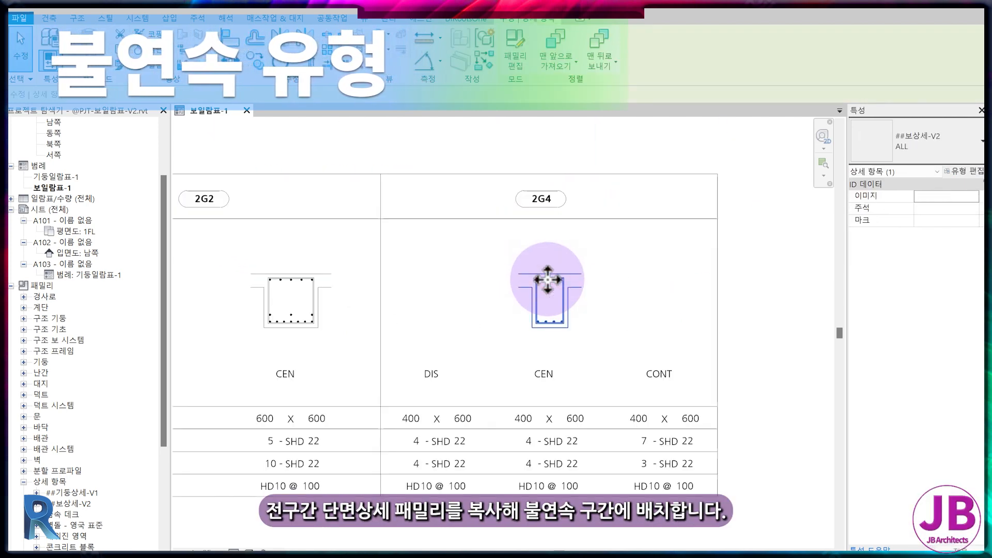
click(519, 58)
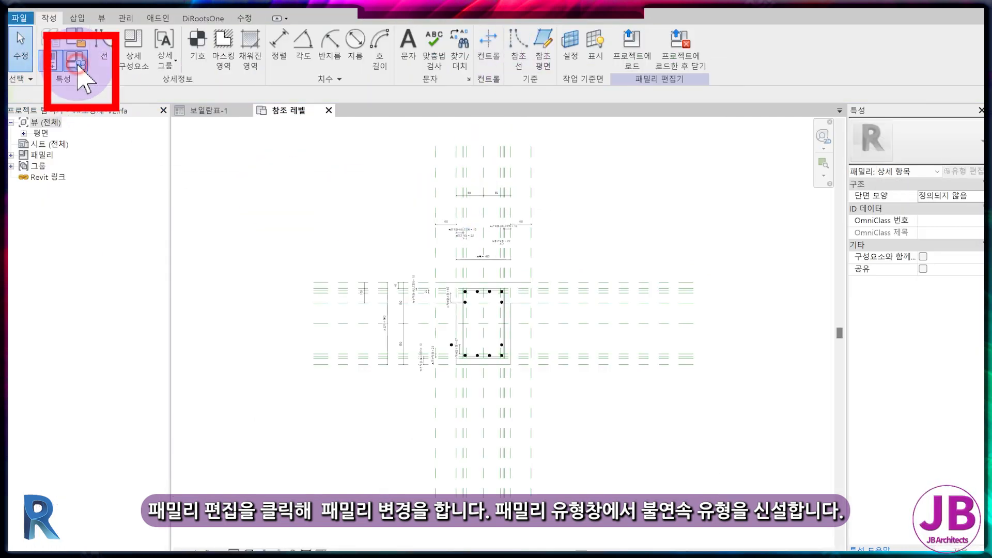
click(78, 69)
click(407, 88)
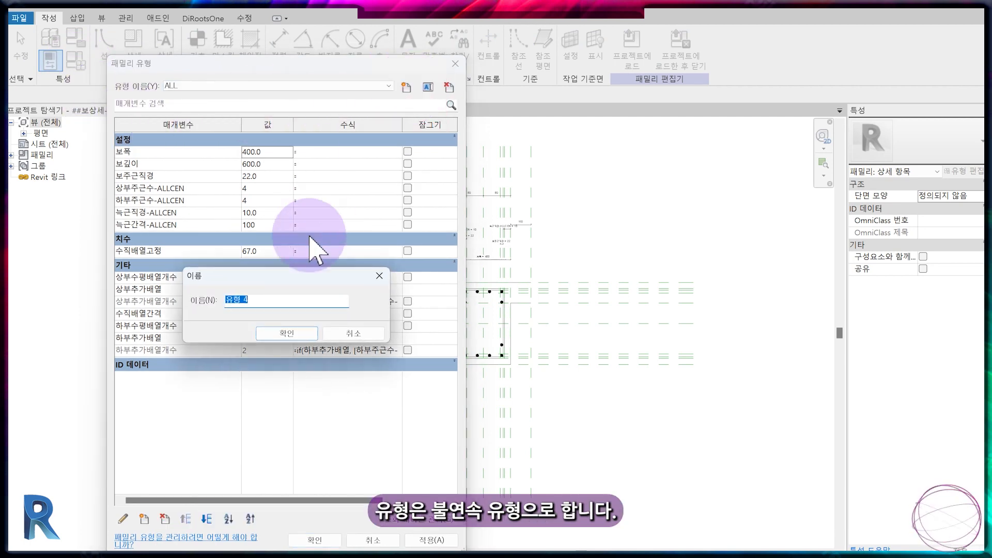
text(DIS)
click(296, 337)
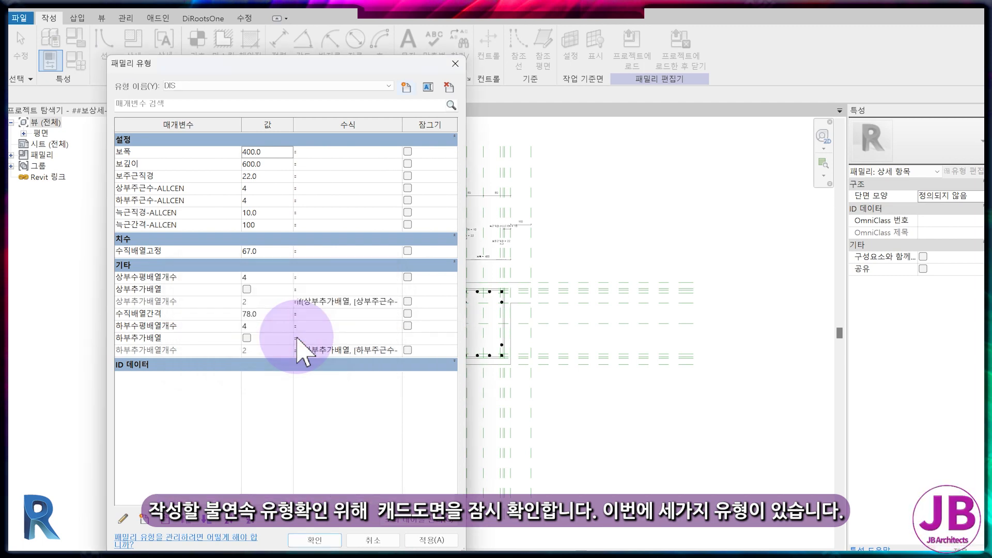
click(315, 540)
Switch to the AutoCAD beam schedule drawing and examine the DISC, CEN and CONT sections of beam 2G4.
click(373, 510)
middle_drag(565, 285, 110, 288)
middle_drag(610, 290, 226, 290)
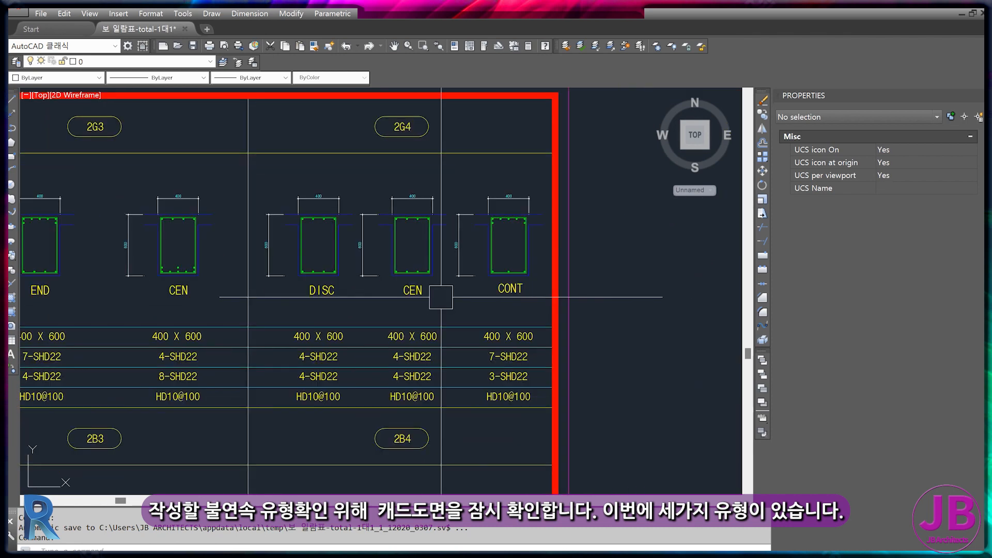
middle_drag(441, 297, 449, 293)
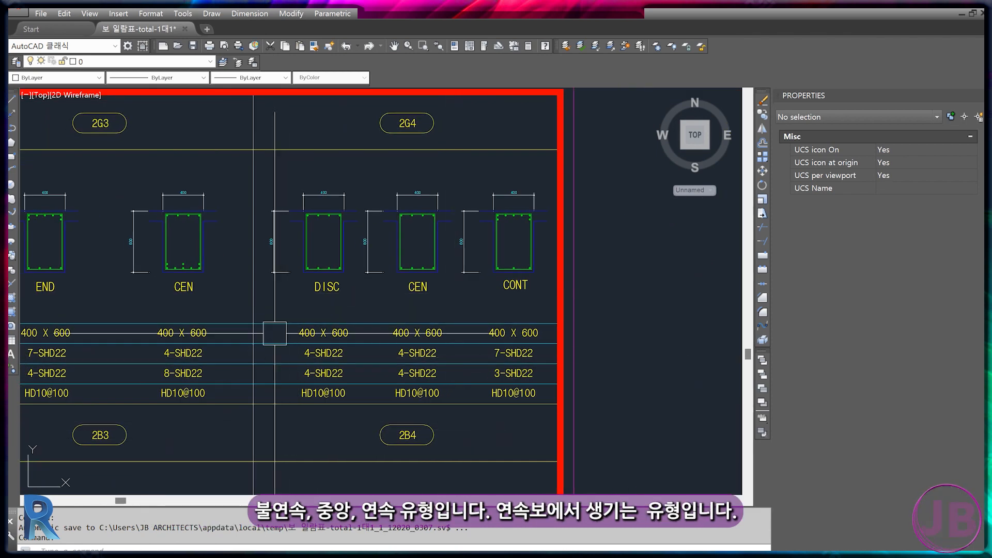
Switch back to the Revit family and turn on preview visibility (미리보기 가시성) for the section view.
mouse_move(422, 551)
click(422, 517)
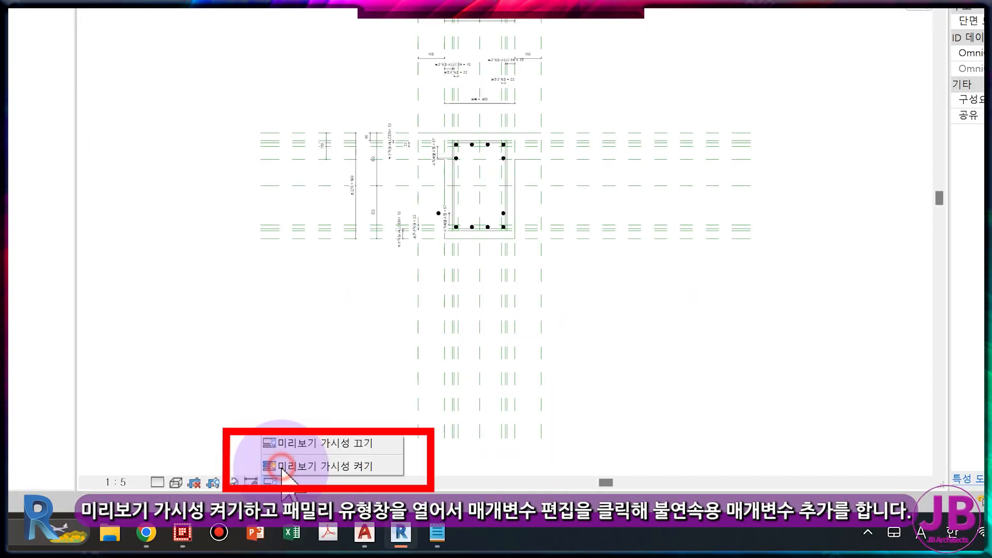
click(282, 468)
scroll(472, 386, up, 3)
mouse_move(472, 387)
middle_down()
mouse_move(450, 419)
mouse_move(450, 448)
middle_up()
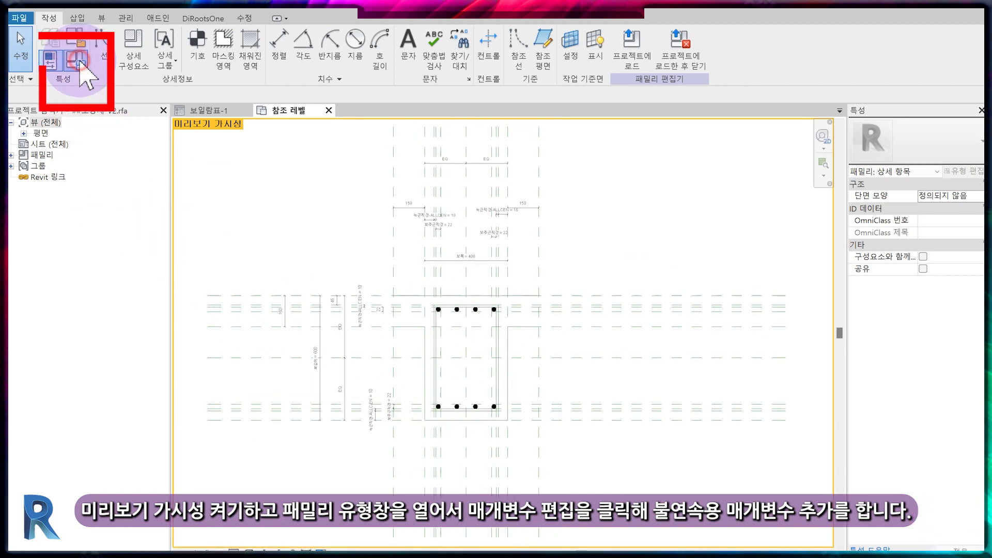
Open the shared parameter file for editing from the properties of the family parameter 상부주근수-ALLCEN.
click(79, 61)
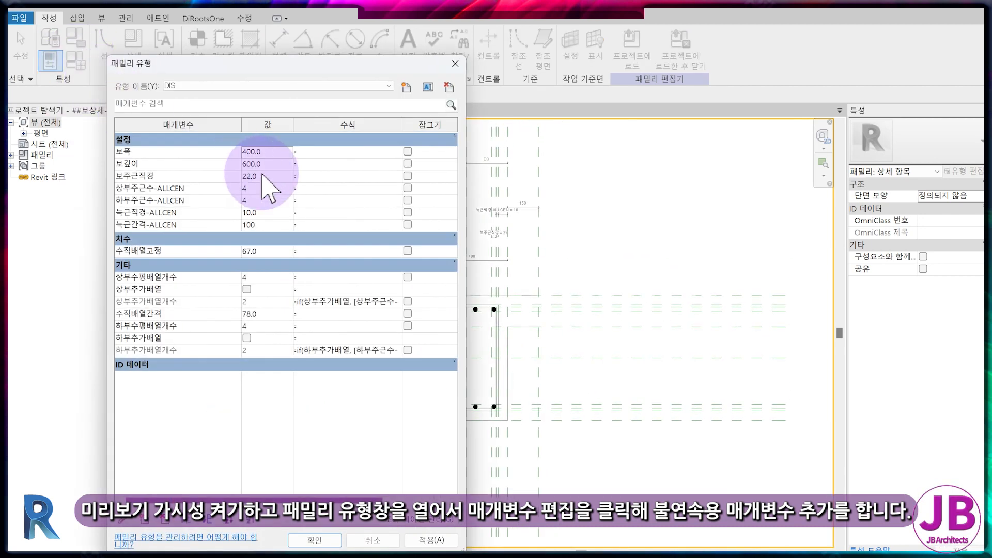
click(202, 188)
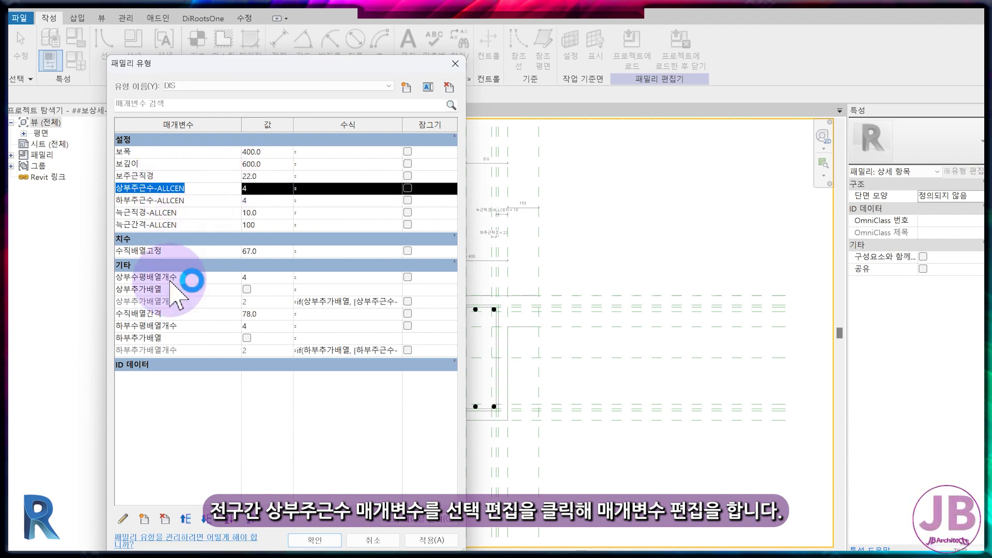
click(125, 518)
click(864, 260)
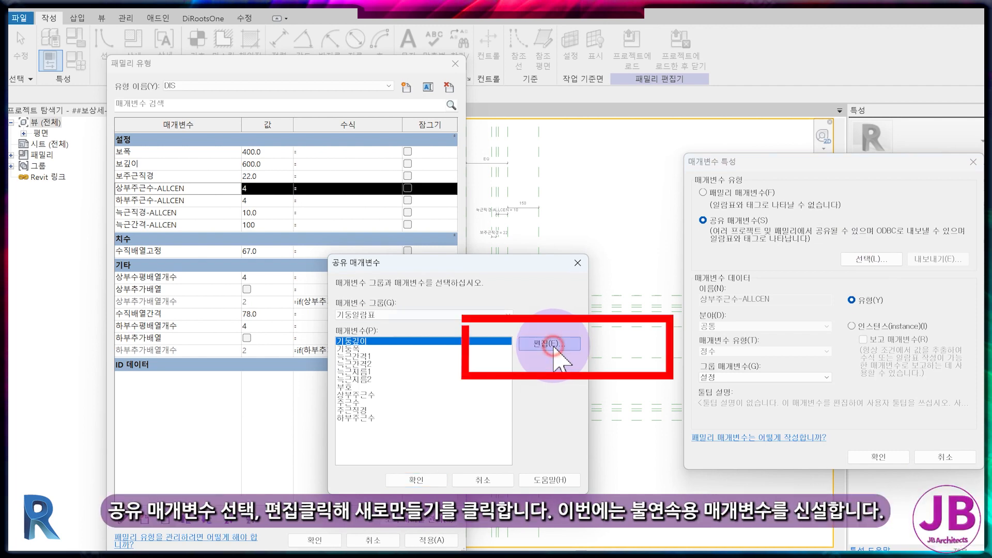
click(551, 344)
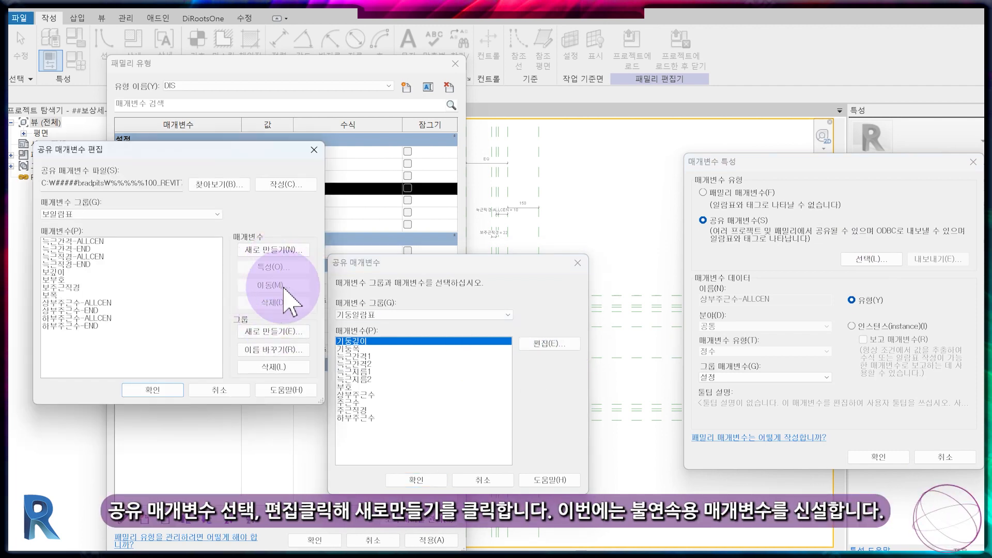
Create the shared parameter 상부주근수-DIS with the integer type (정수) in the 보일람표 group.
click(272, 250)
text(상부주근수-DIS)
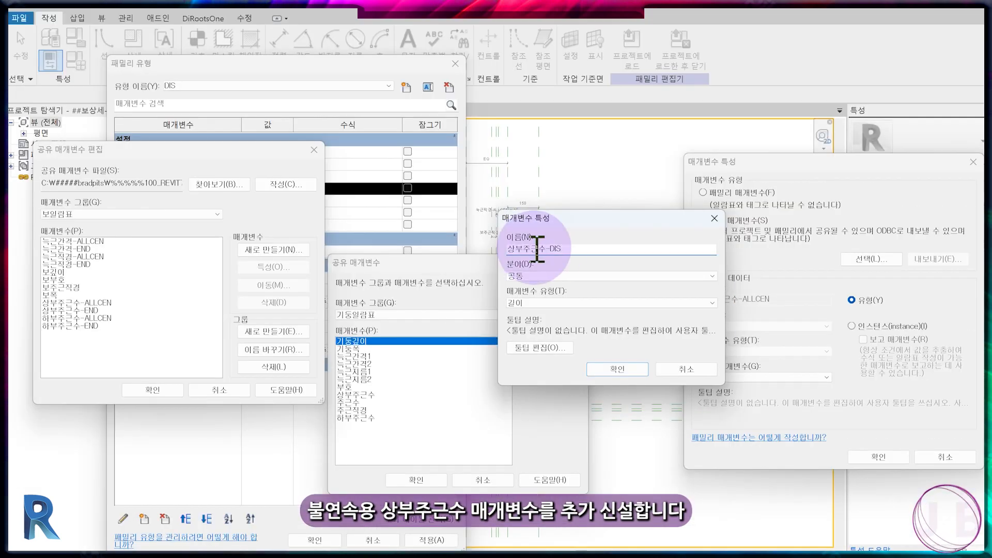
click(510, 305)
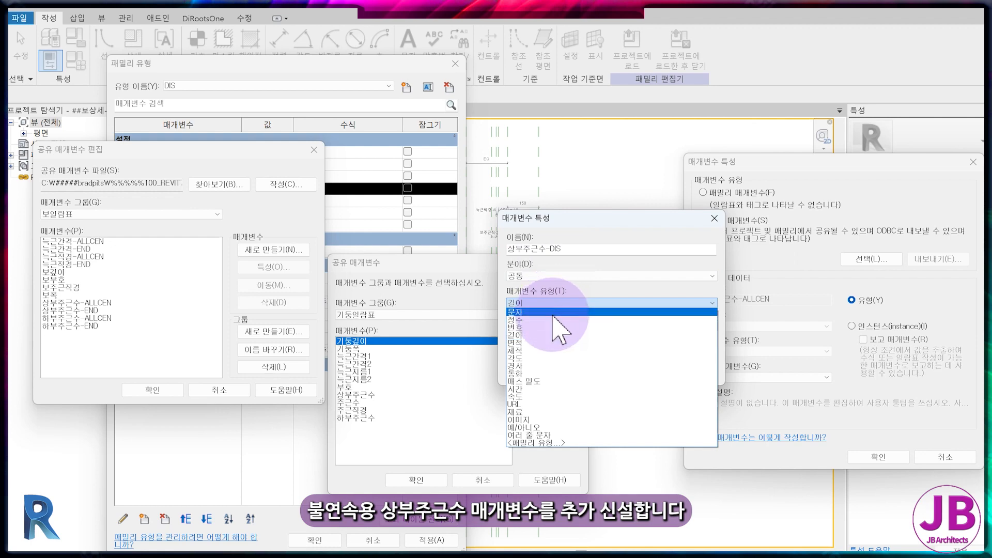
click(553, 320)
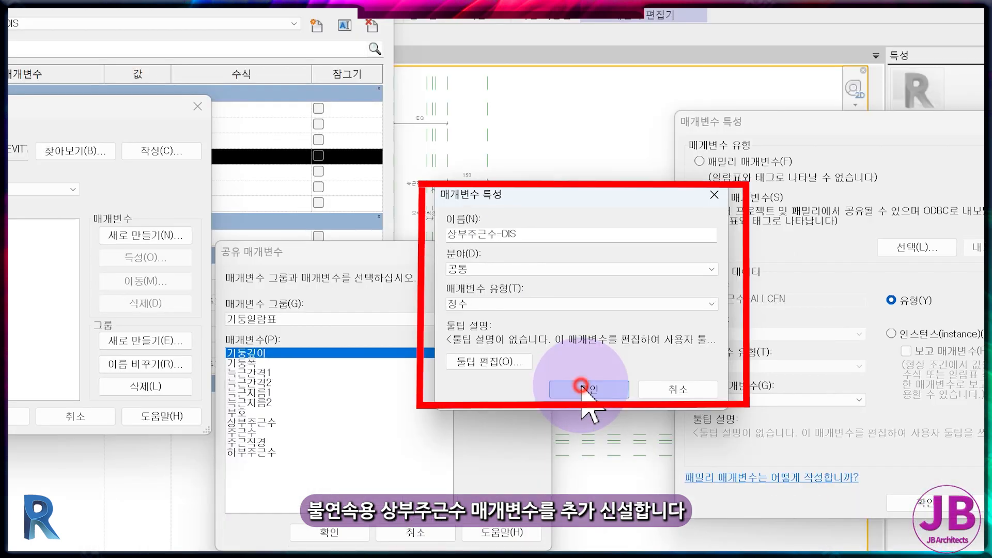
click(581, 388)
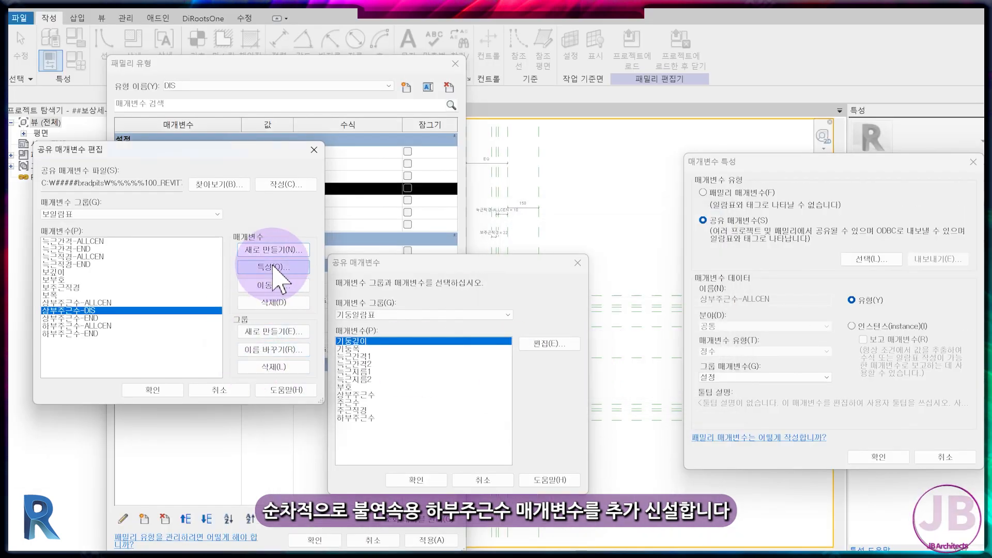
Create the shared parameter 하부주근수-DIS with the integer type (정수) in the 보일람표 group.
click(273, 249)
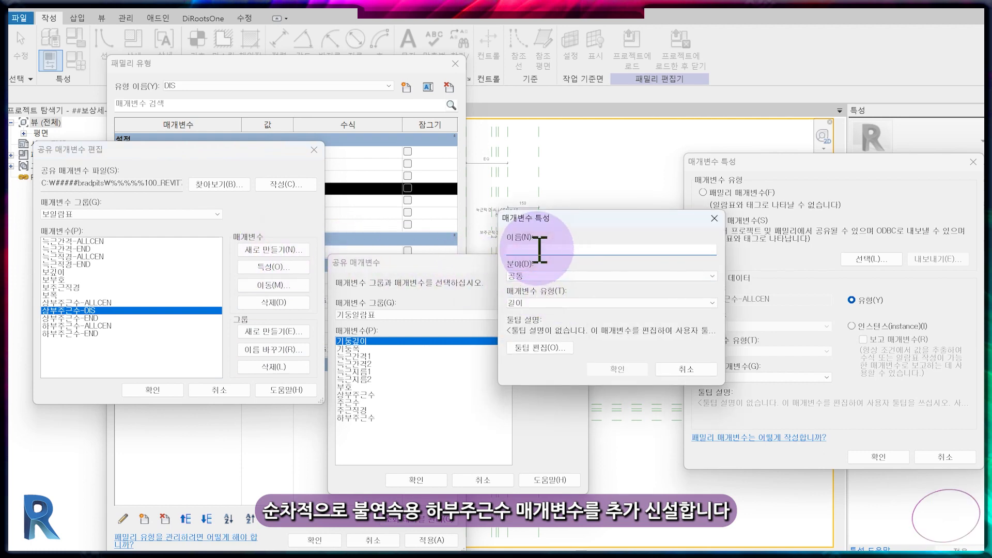
click(561, 302)
click(558, 320)
click(614, 370)
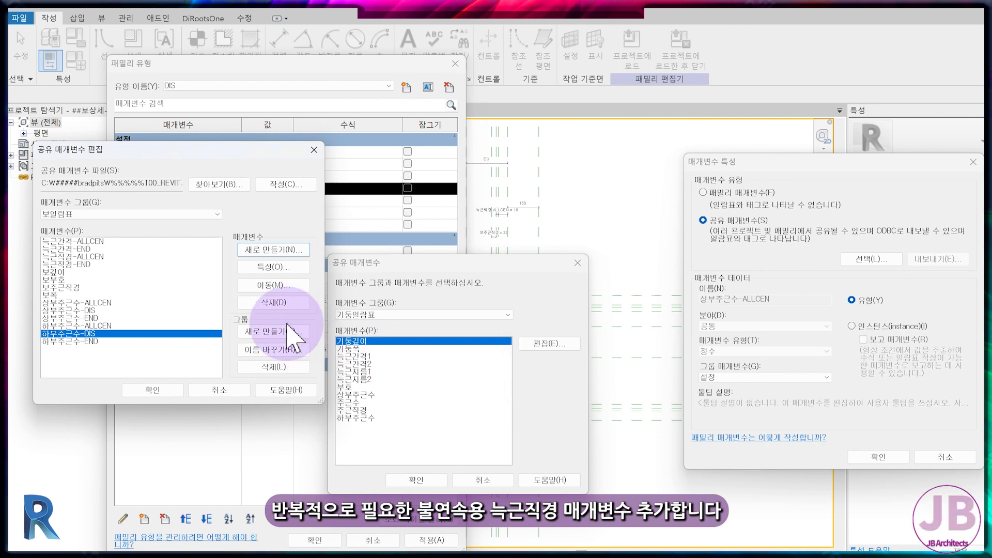
Create the shared parameter 늑근직경-DIS with the length type (길이) in the 보일람표 group.
click(273, 250)
text(늑근직경-DIS)
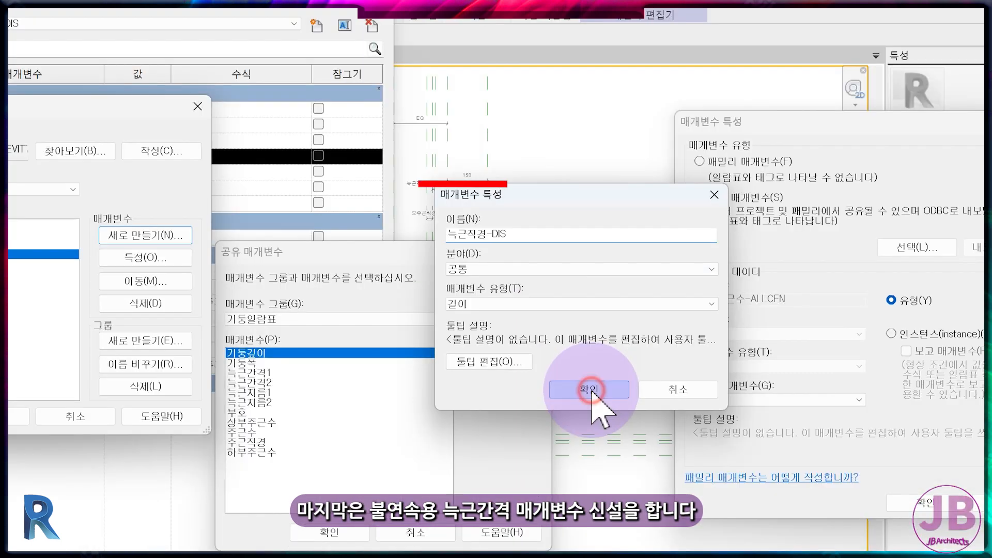
click(618, 370)
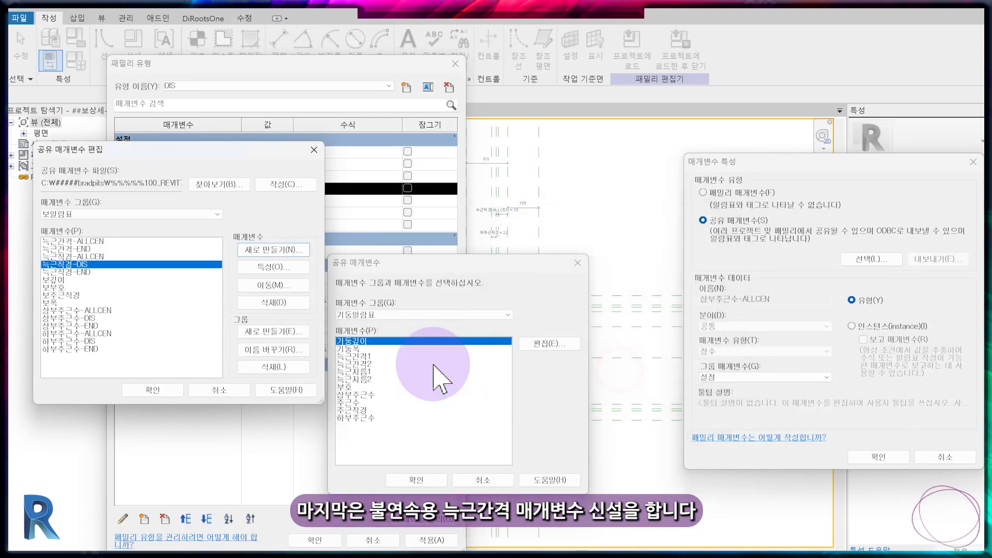
Create the stirrup spacing shared parameter 늑근간각-DIS with the integer type (정수) in the 보일람표 group.
click(145, 235)
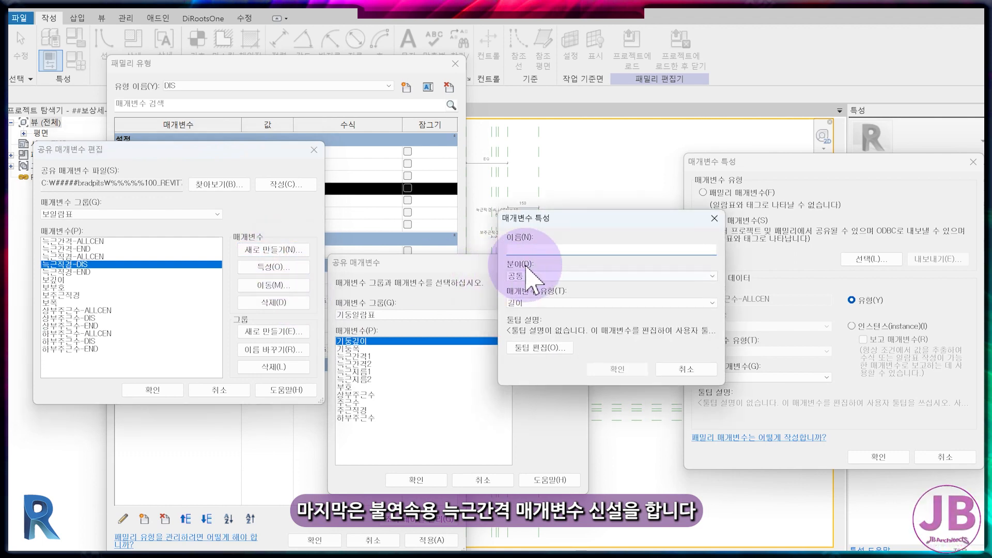
text(늑근간각-DIS)
click(536, 303)
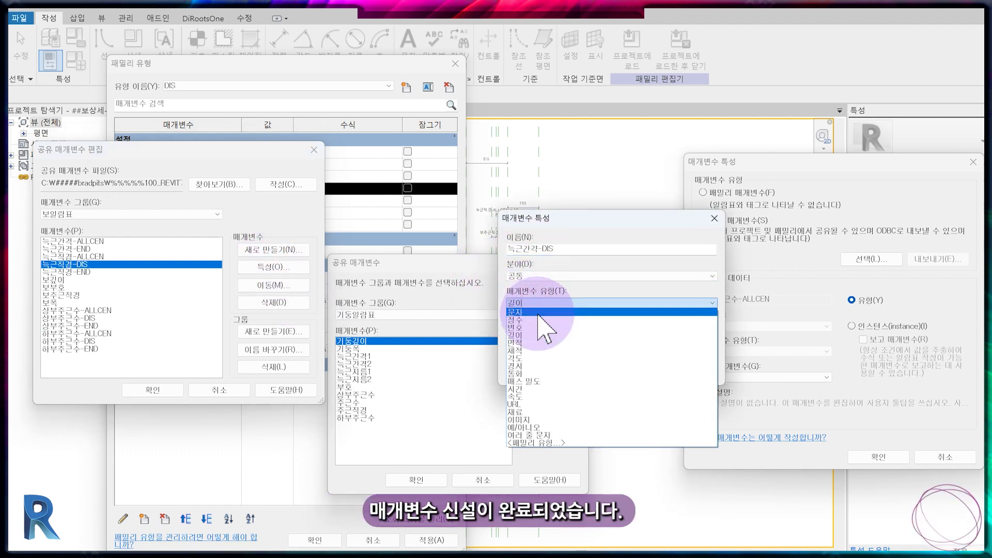
click(538, 318)
click(623, 370)
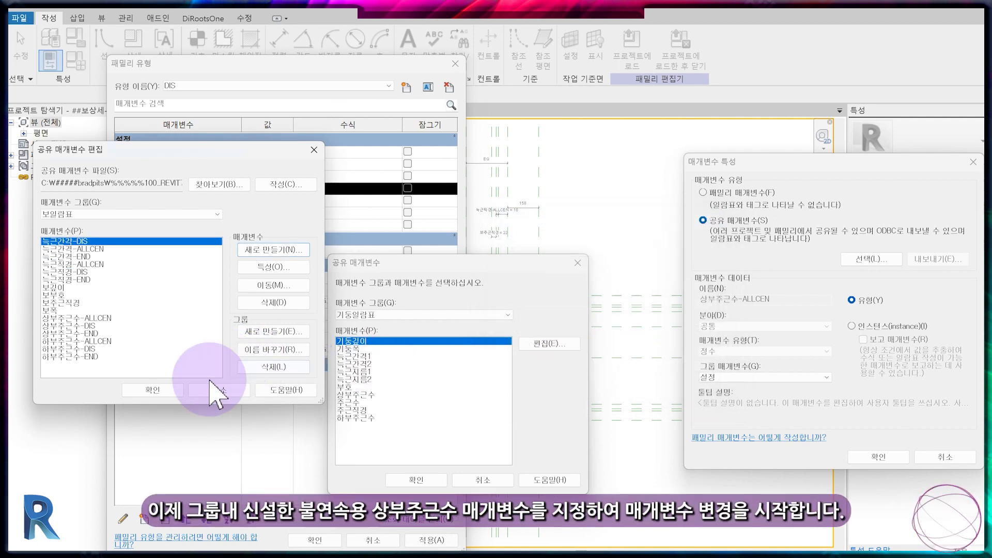
Accept the shared parameter edits and replace 상부주근수-ALLCEN with 상부주근수-DIS from the 보일람표 group.
click(178, 389)
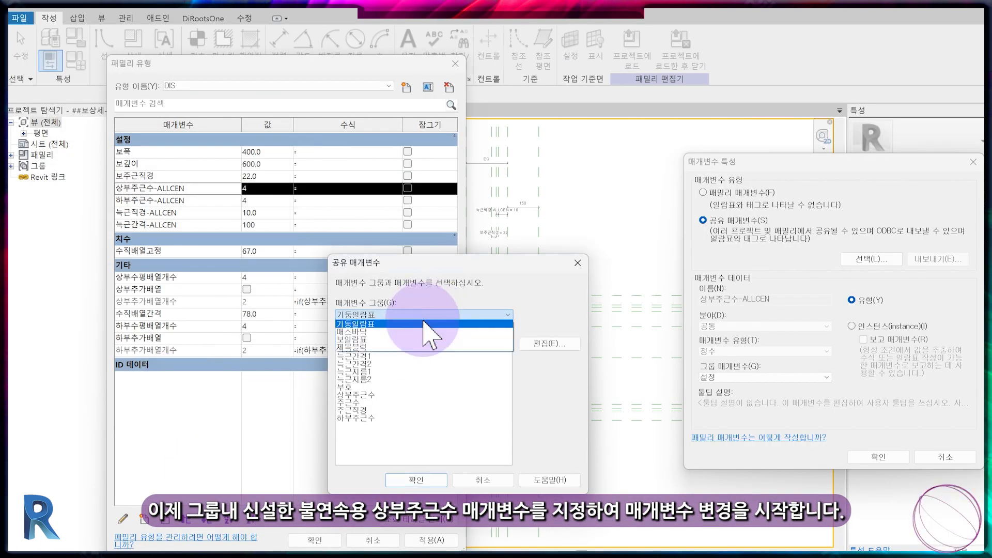
click(486, 441)
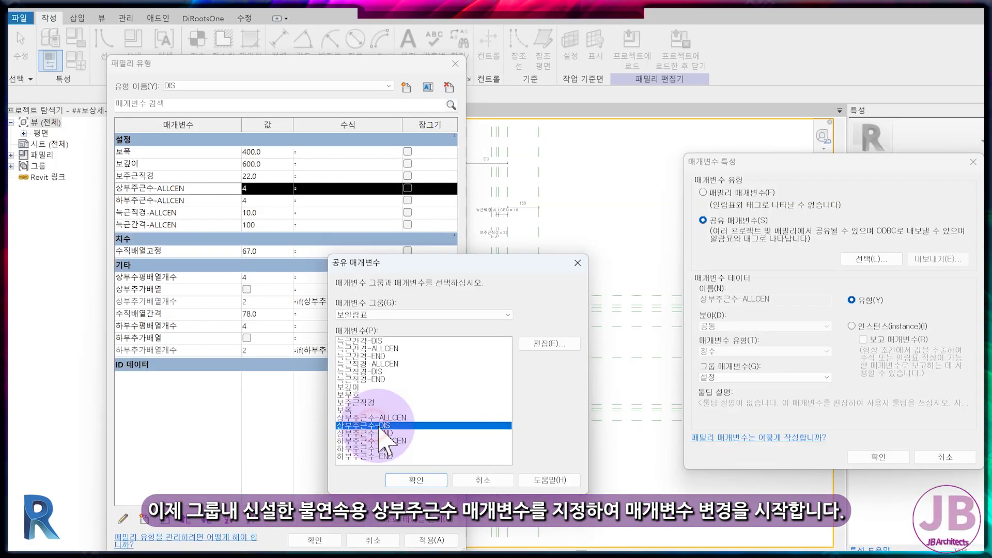
click(393, 446)
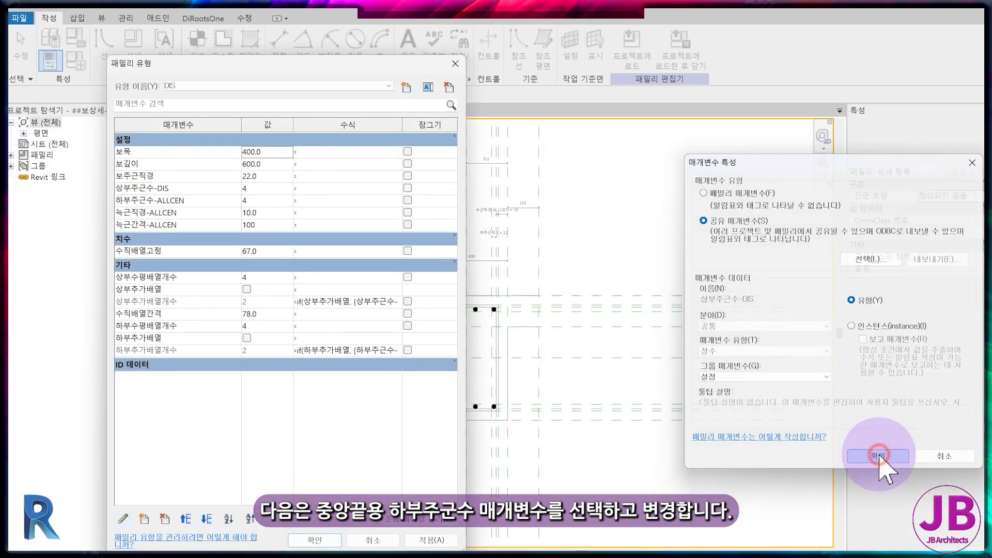
click(823, 502)
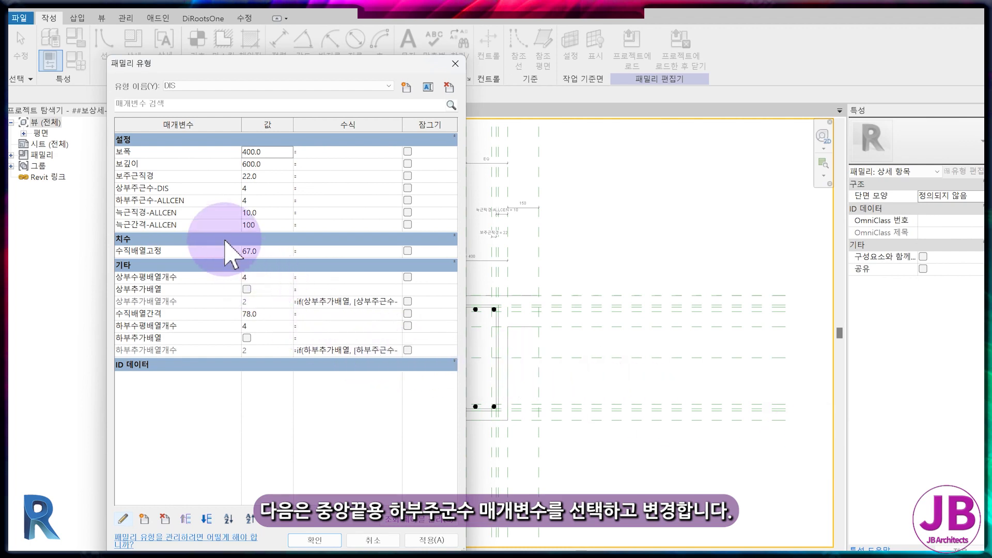
Replace the family parameter 하부주근수-ALLCEN with the shared parameter 하부주근수-DIS from the 보일람표 group.
click(195, 202)
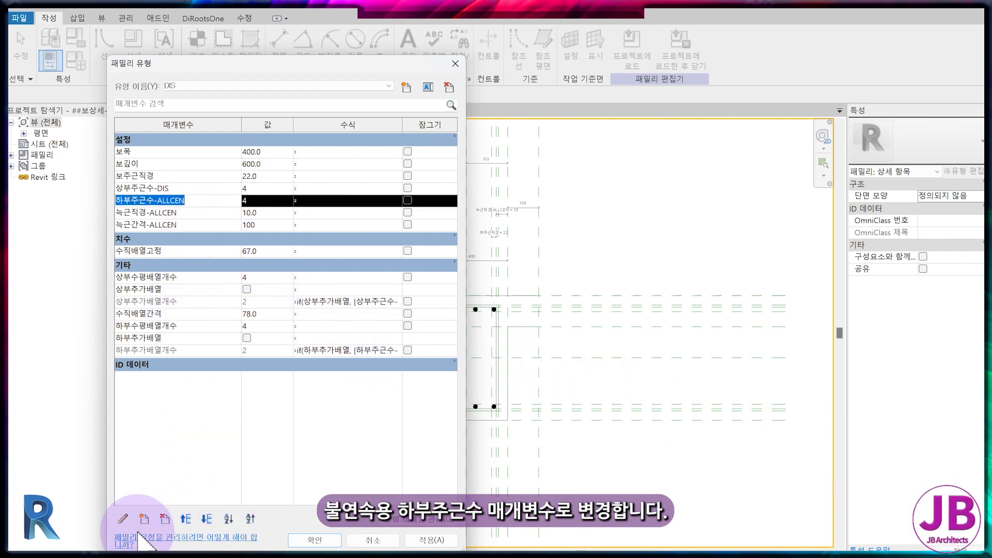
click(124, 519)
click(870, 259)
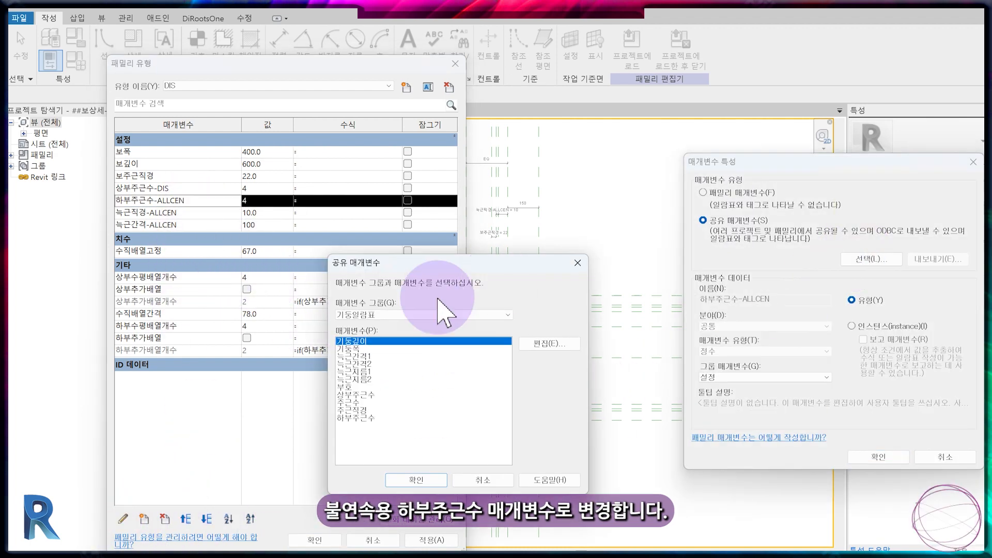
click(424, 314)
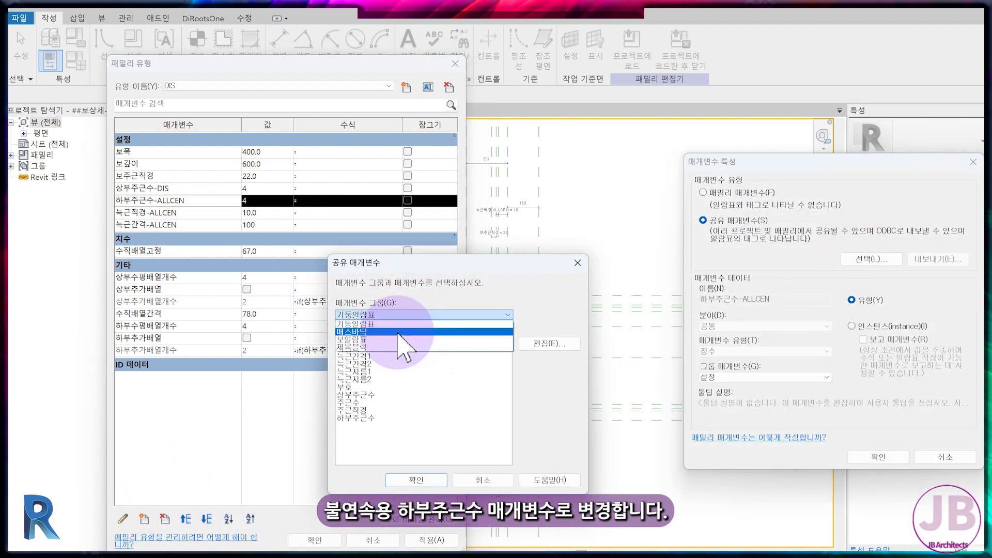
click(398, 335)
click(366, 448)
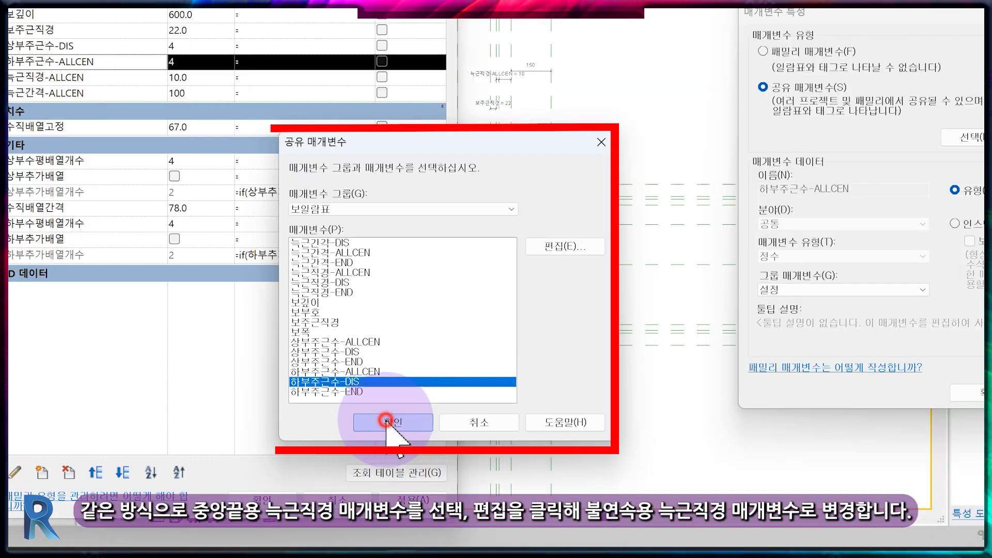
click(393, 422)
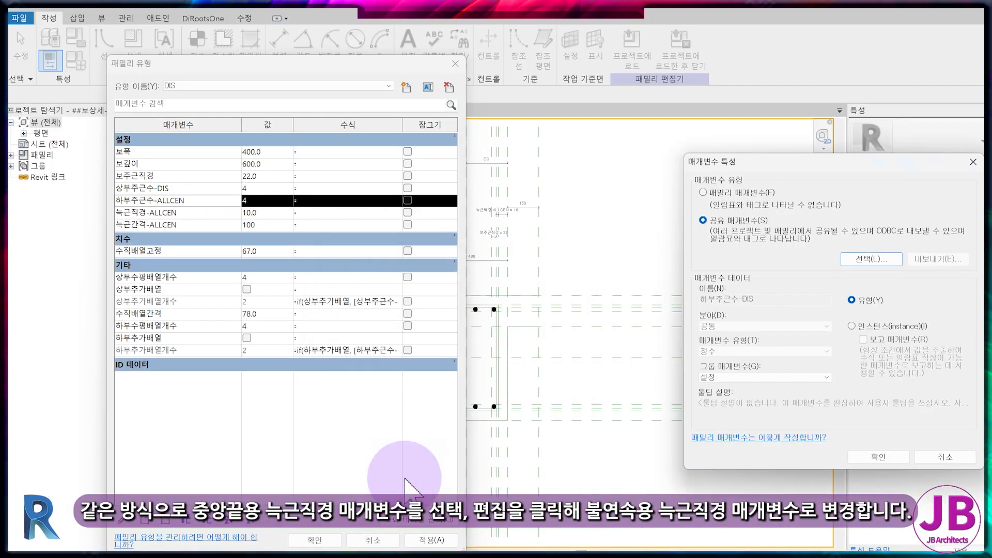
click(975, 393)
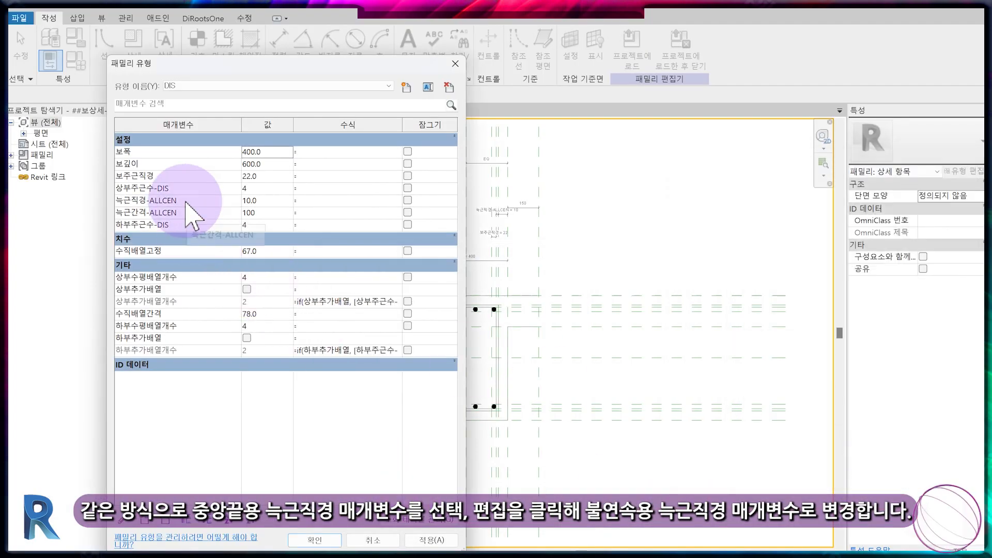
Replace the family parameter 늑근직경-ALLCEN with the shared parameter 늑근직경-DIS from the 보일람표 group.
click(186, 202)
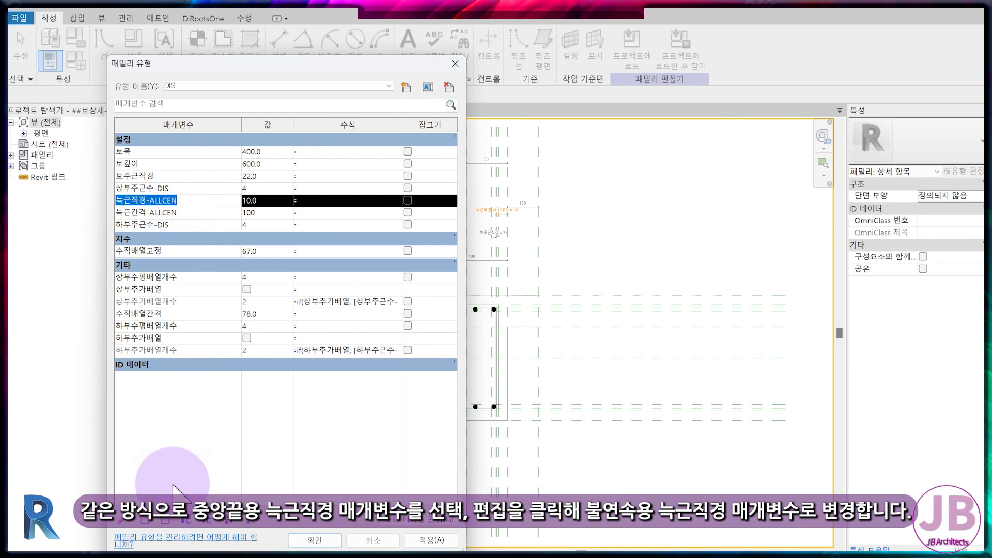
click(124, 519)
click(858, 258)
click(369, 315)
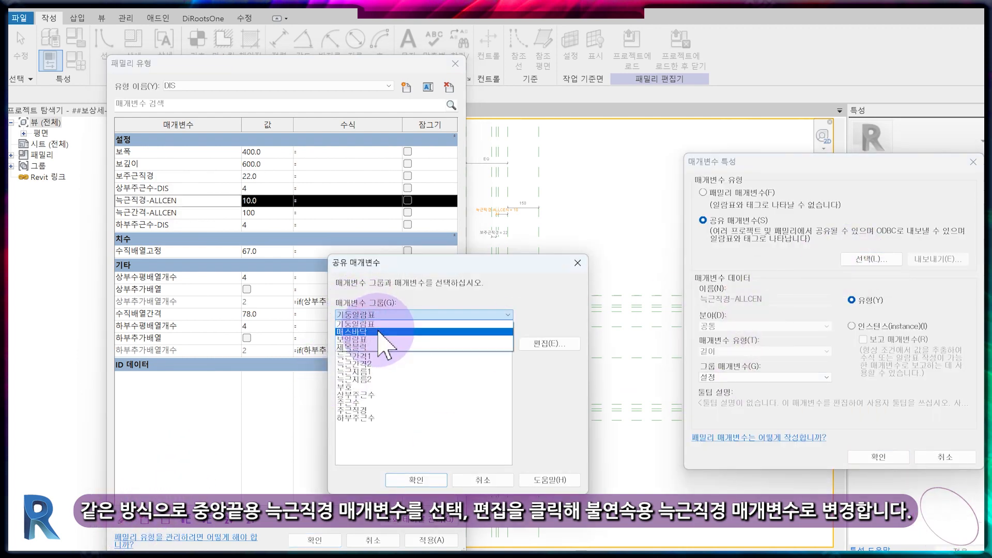
click(390, 347)
click(360, 371)
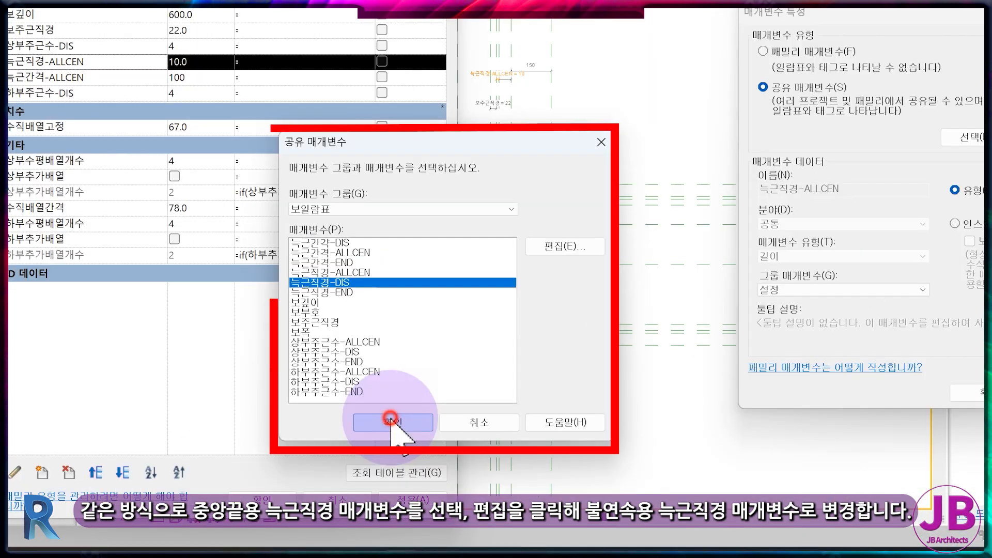
click(391, 420)
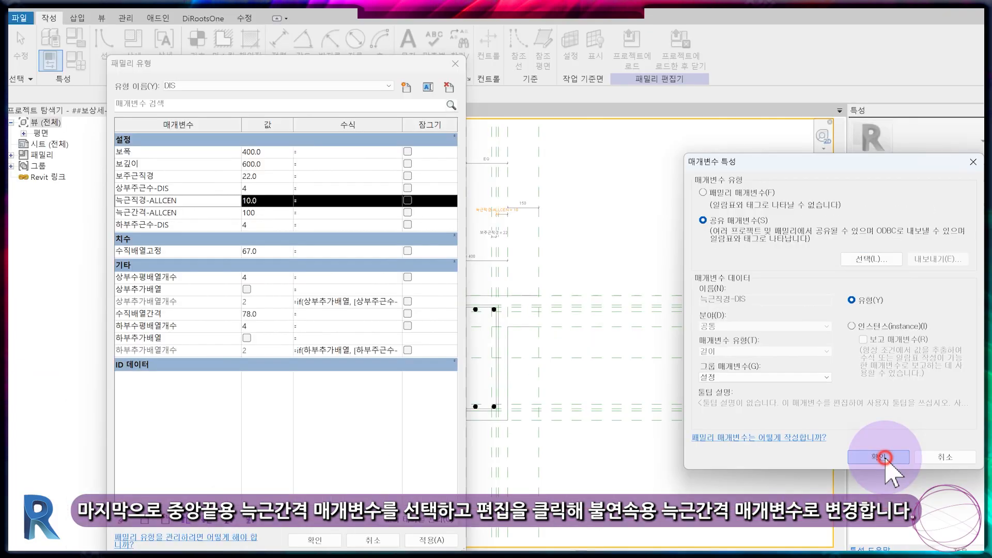
click(831, 504)
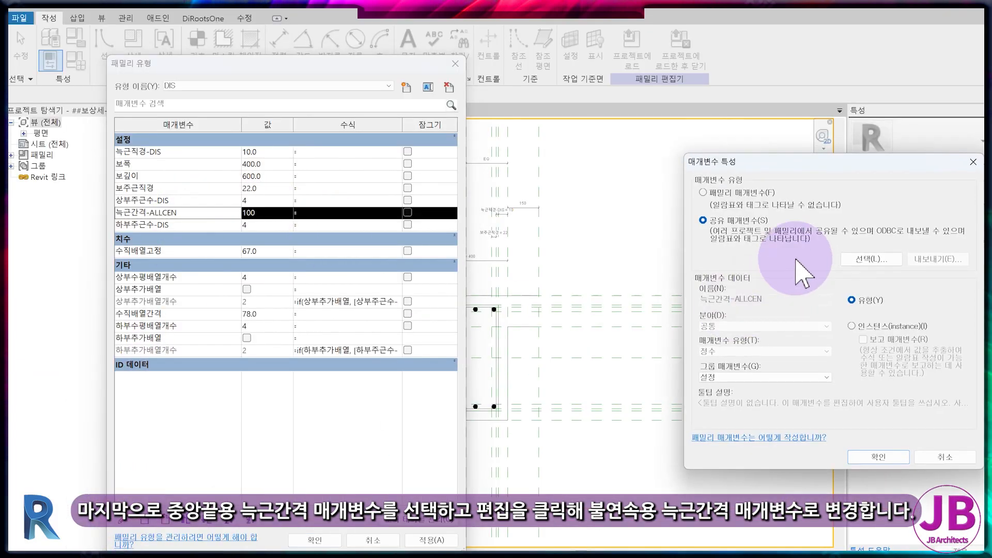
Replace the stirrup spacing parameter 늑근간격-ALLCEN with the shared parameter 늑근간격-DIS from the 보일람표 group.
click(871, 258)
click(552, 345)
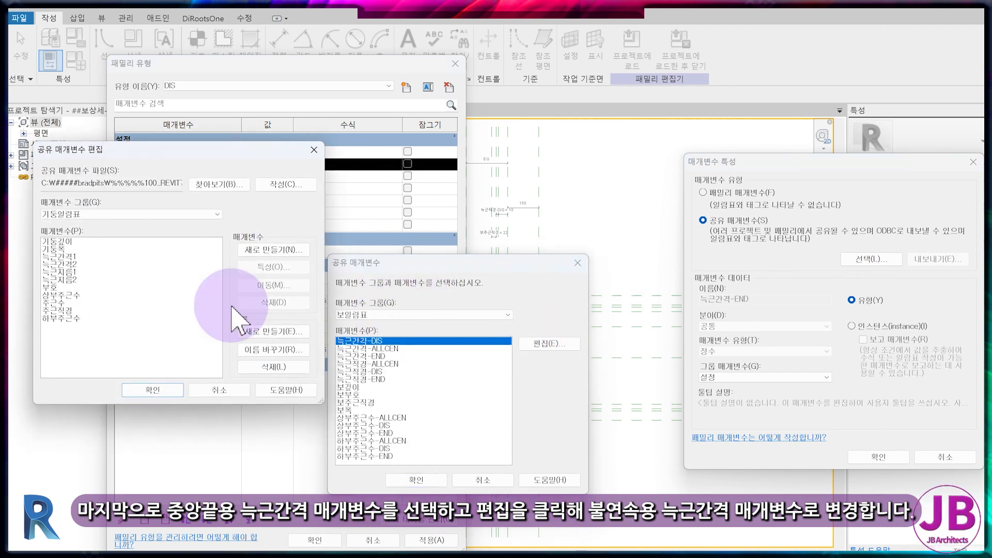
click(72, 213)
click(81, 239)
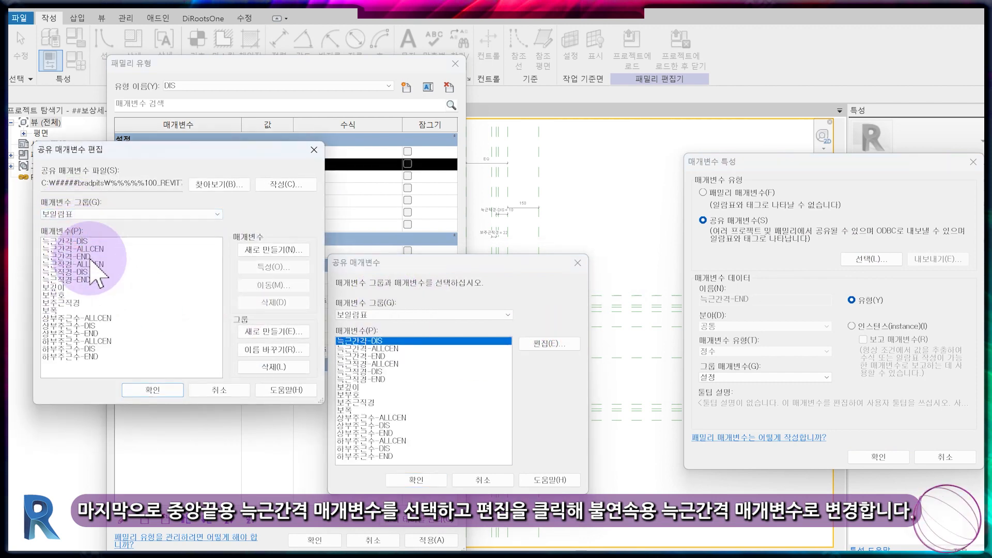
click(65, 249)
click(143, 391)
click(383, 313)
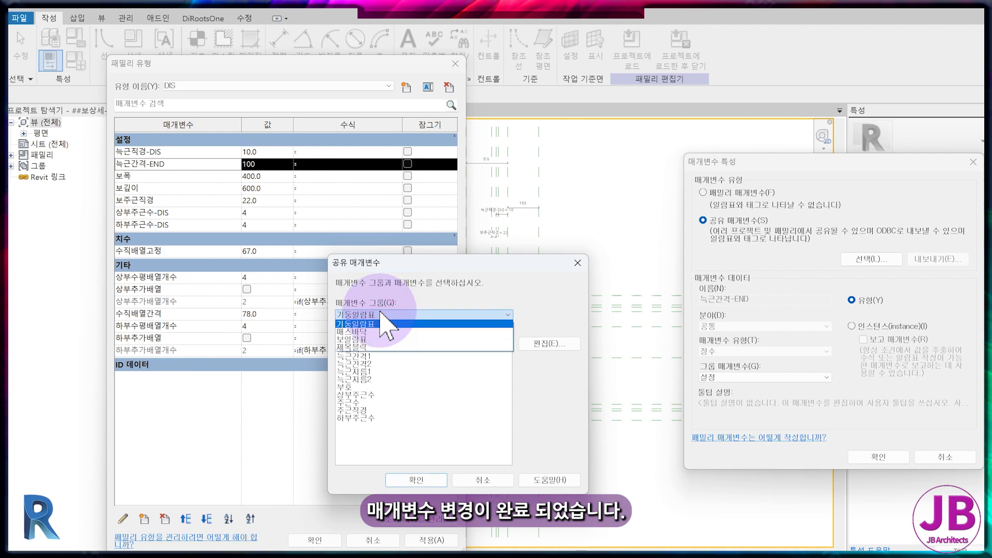
click(384, 339)
click(362, 348)
click(416, 479)
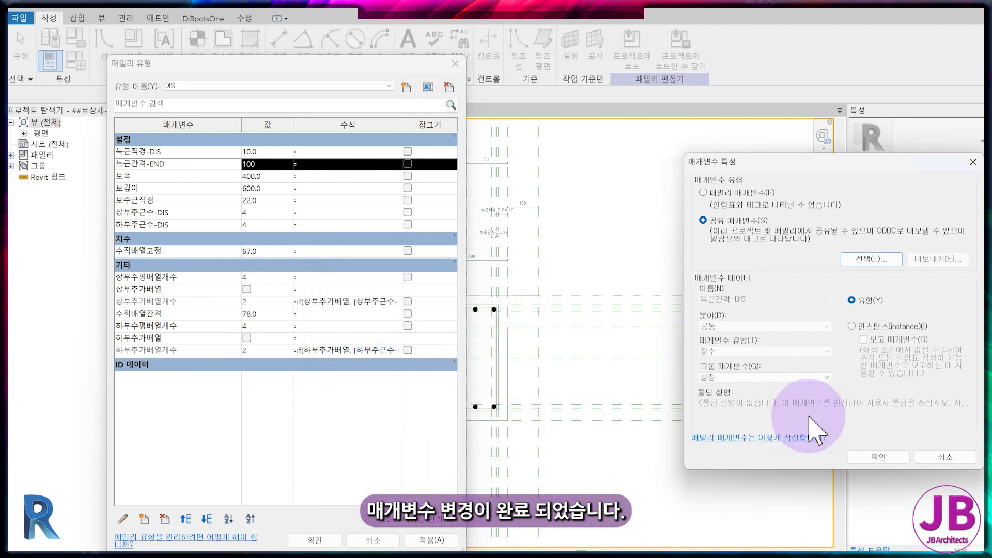
click(879, 457)
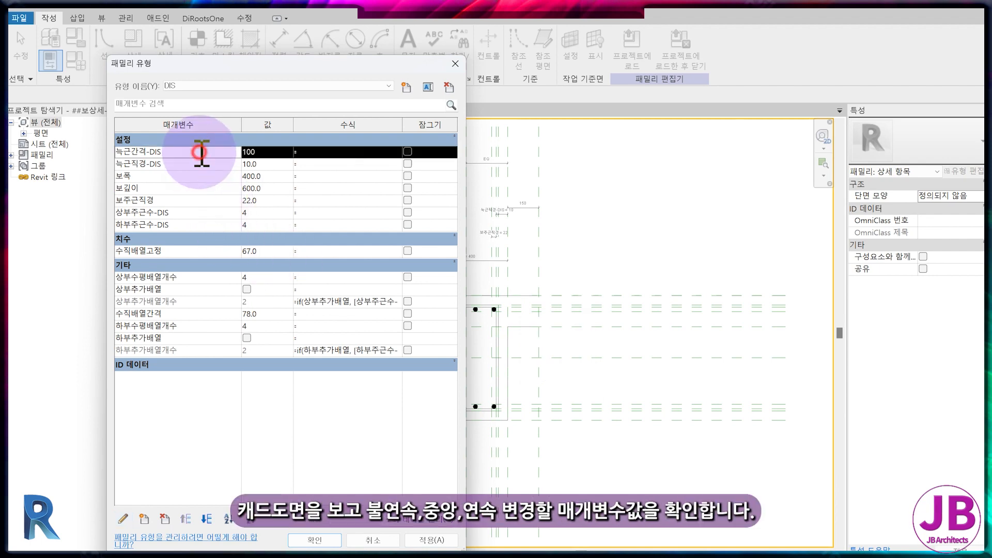
Move 늑근간격-DIS to the end of the 설정 group and place 늑근직경-DIS directly above it.
click(206, 519)
click(207, 519)
click(207, 519)
click(206, 519)
click(206, 519)
click(206, 519)
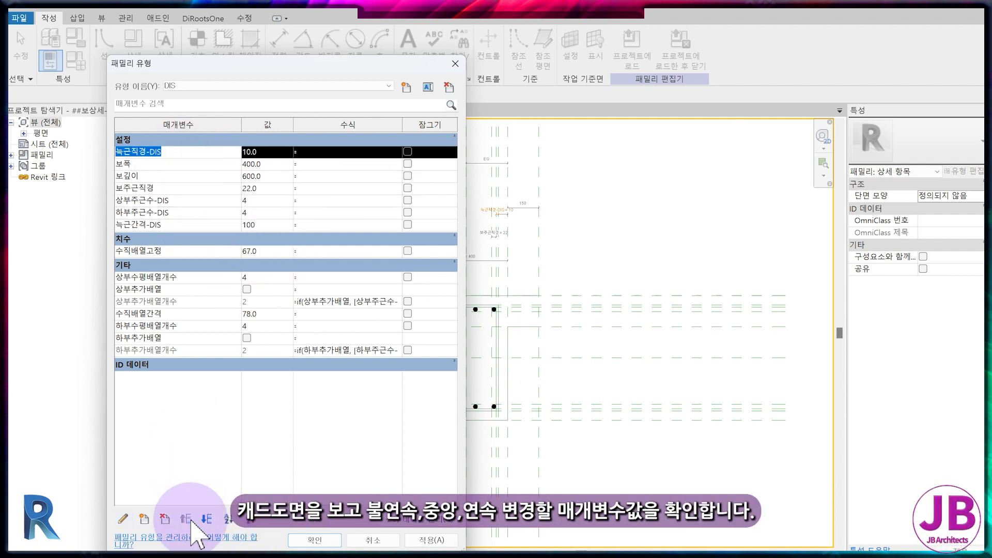
click(206, 519)
click(206, 519)
click(206, 519)
click(206, 519)
click(206, 519)
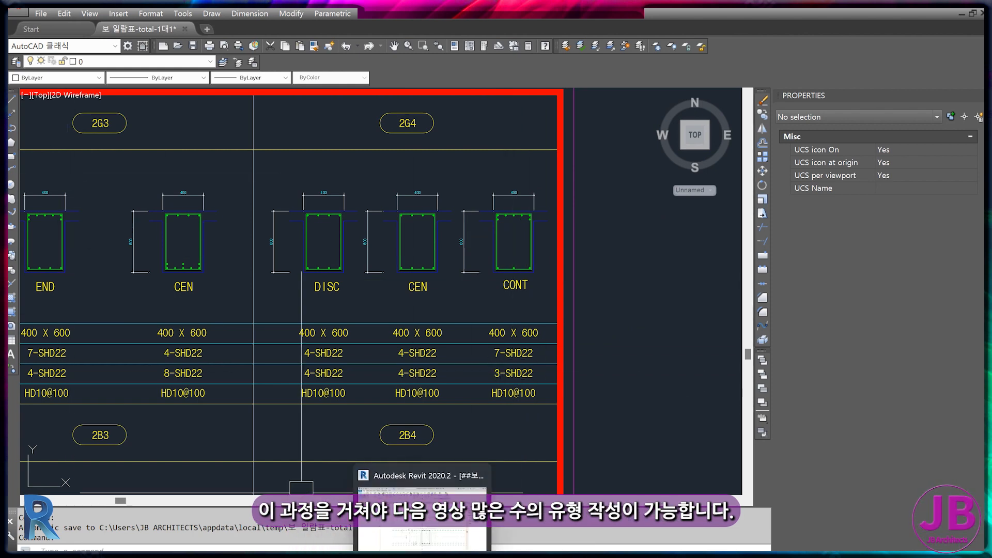
Switch back to Revit and check the DIS type's main bar counts in the family types against the CAD schedule.
click(422, 509)
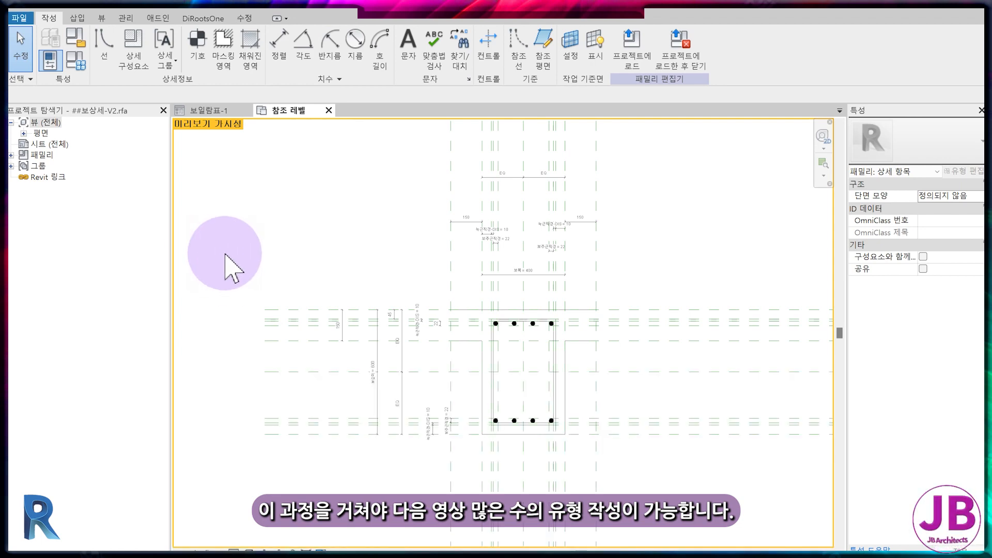
click(80, 67)
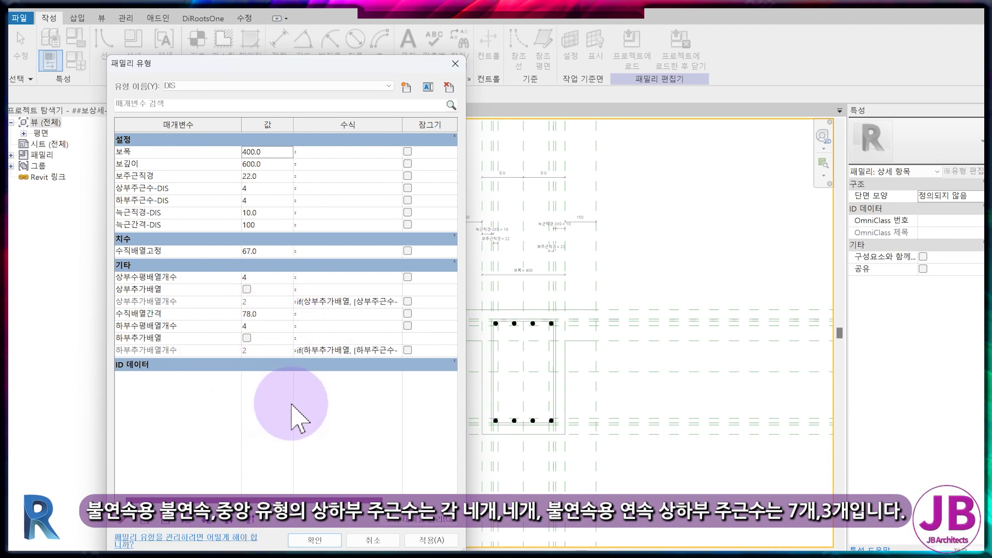
click(305, 87)
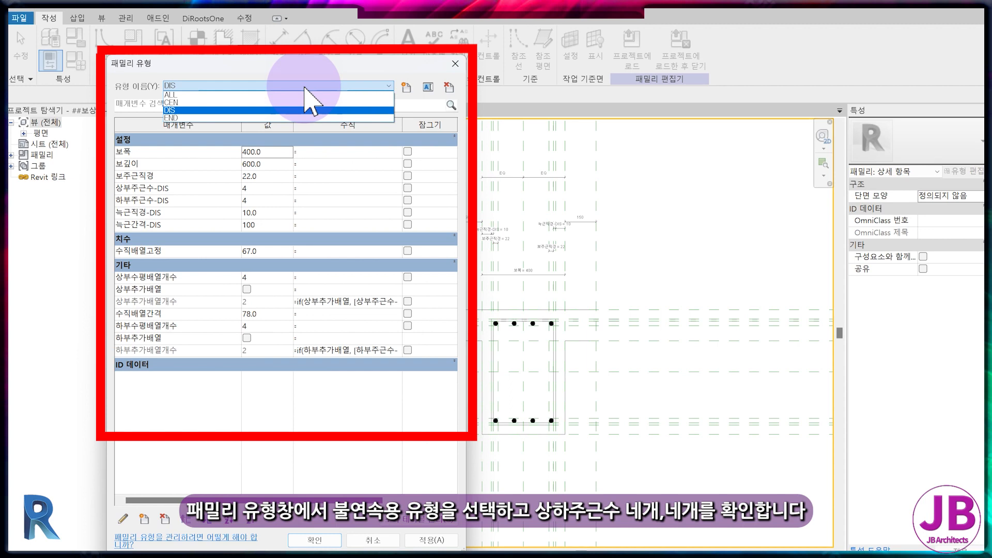
click(305, 87)
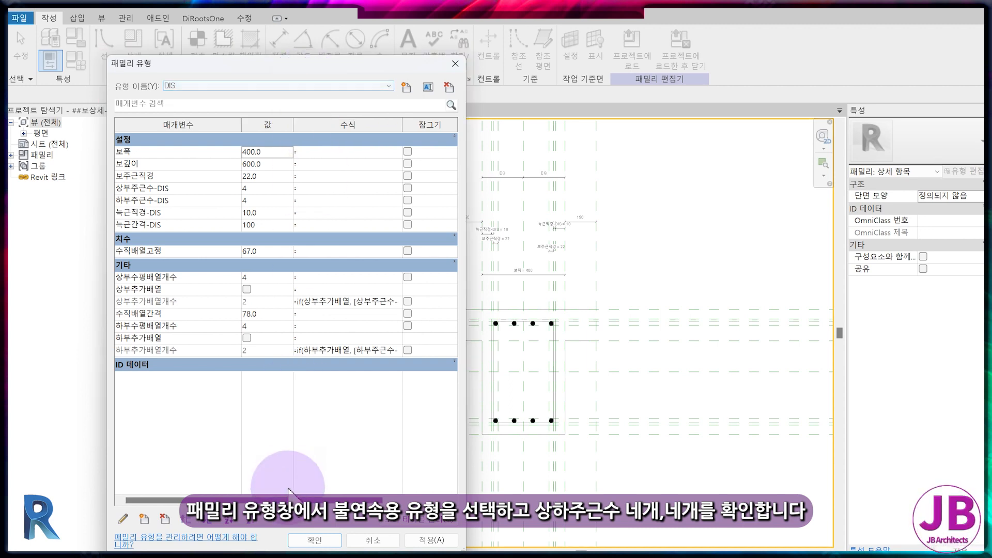
click(306, 539)
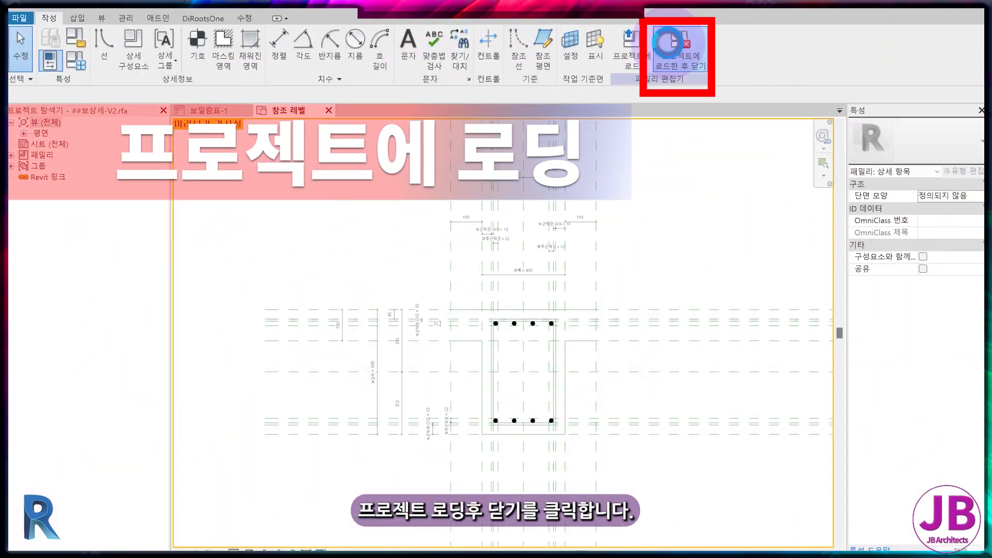
Load the family into the project and close it, saving the changes to ##보상세-V2.rfa.
click(668, 42)
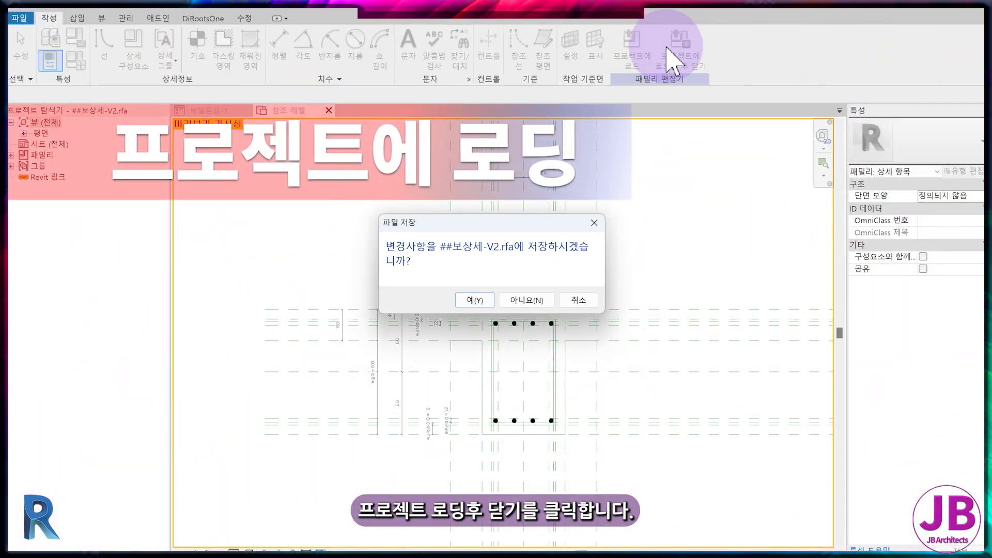
click(465, 303)
click(471, 301)
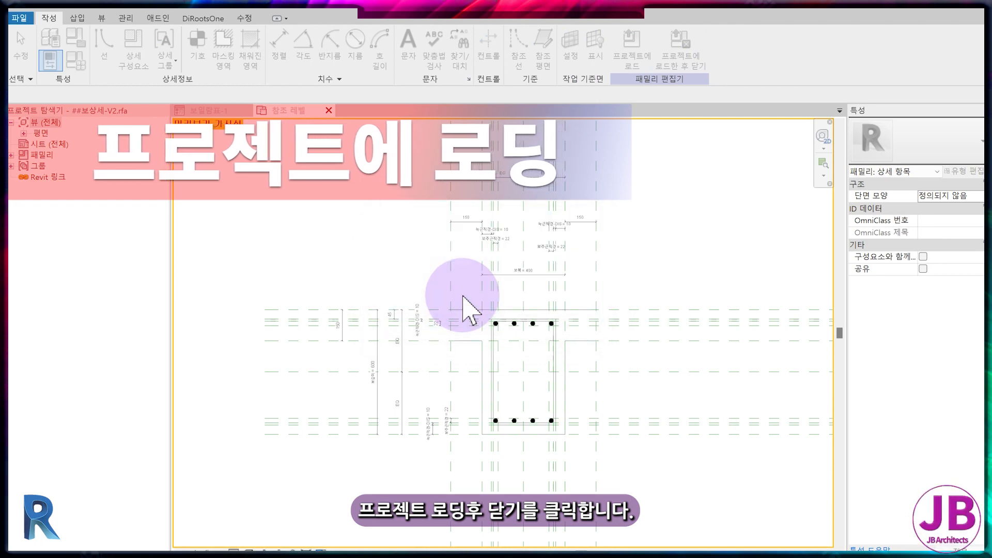
click(468, 306)
Change the 2G4 beam section detail to the DIS type and copy it above the DIS and CONT labels.
click(546, 313)
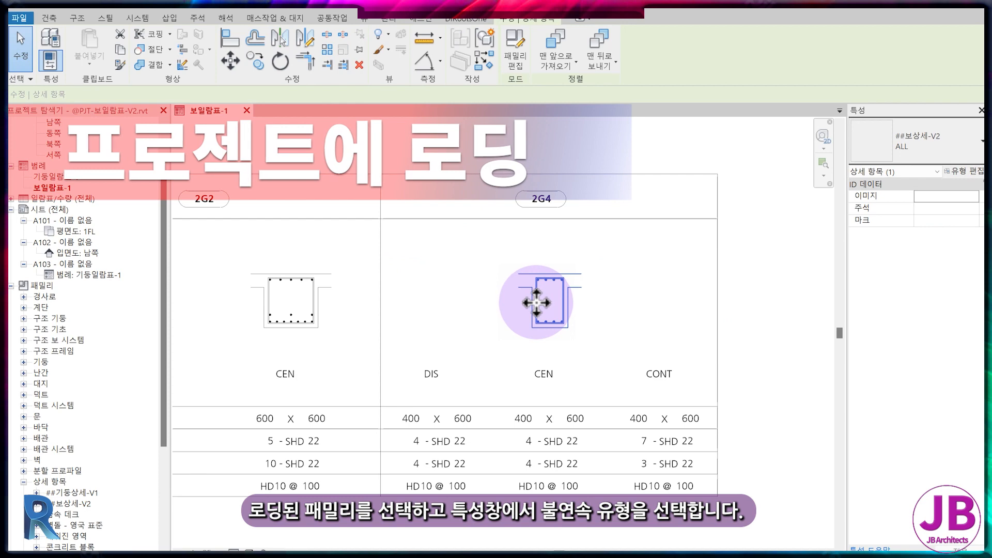
click(946, 164)
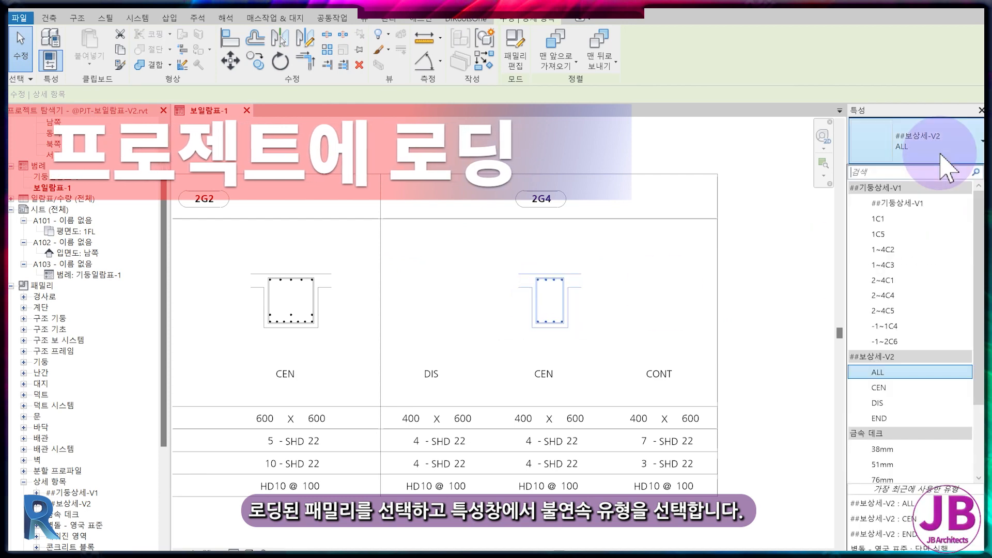
click(913, 409)
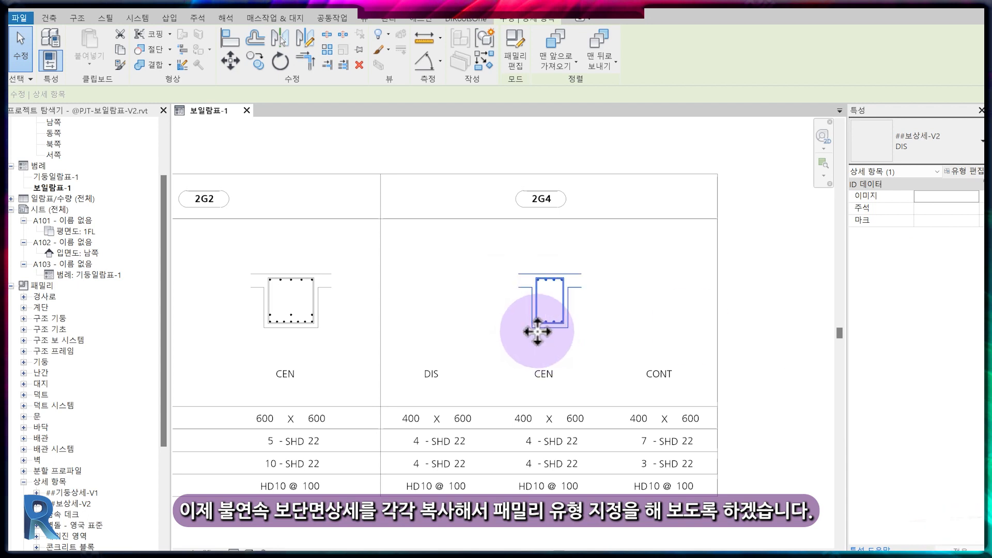
ctrl+drag(533, 333, 426, 333)
ctrl+drag(534, 333, 637, 335)
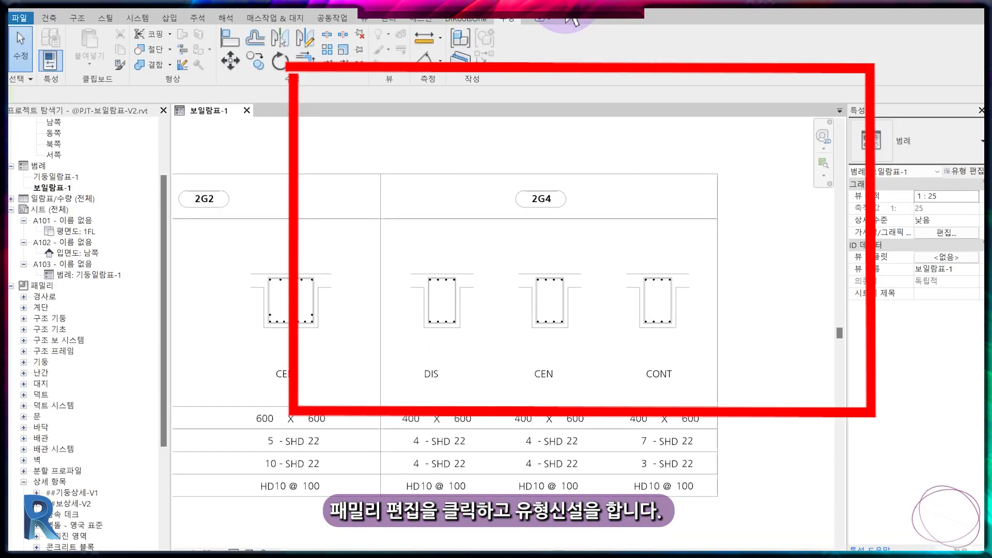
Open the 2G4 beam section family for editing and display its family types.
click(586, 200)
click(514, 57)
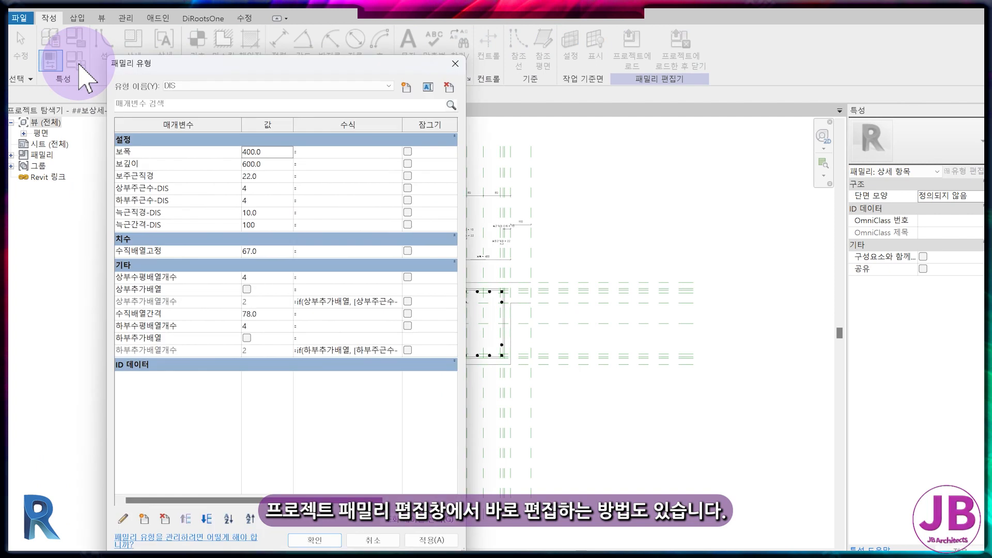
click(50, 60)
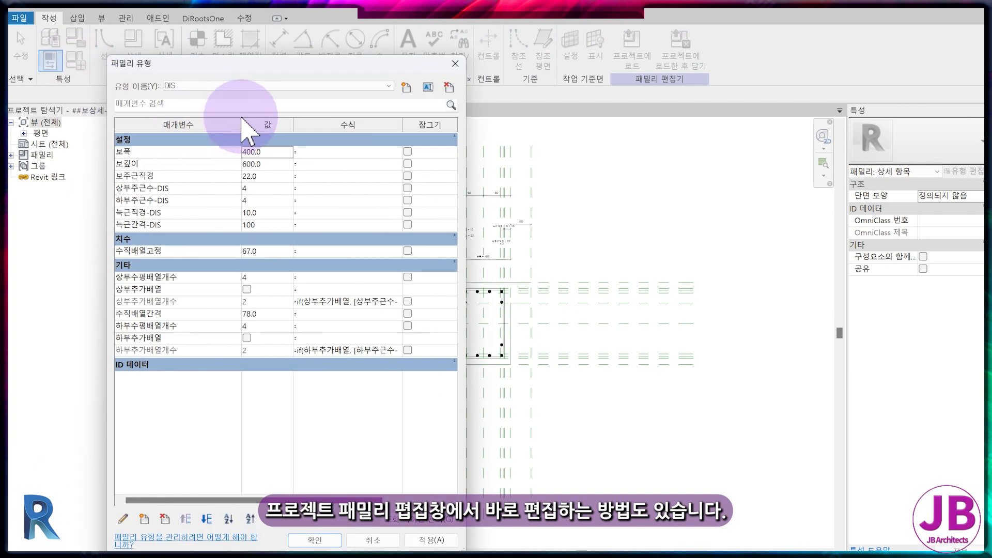
Create two new family types named 3-CEN and 3-END based on the DIS type.
click(407, 88)
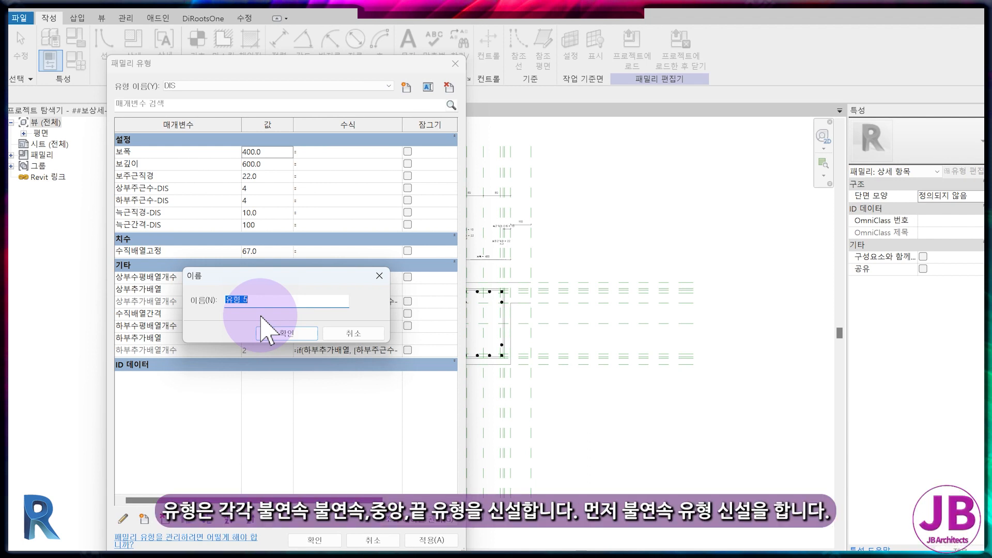
text(3-)
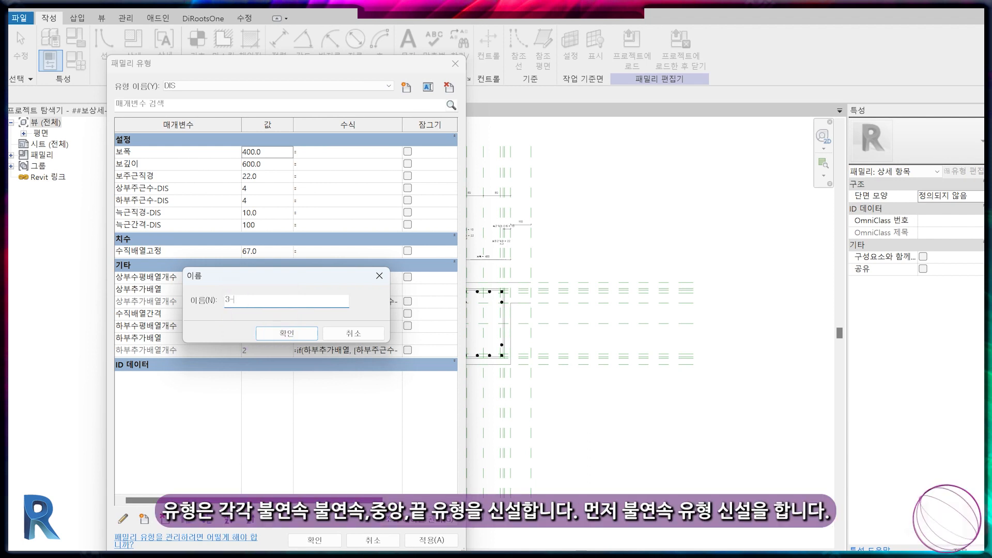
text(CEN)
click(276, 335)
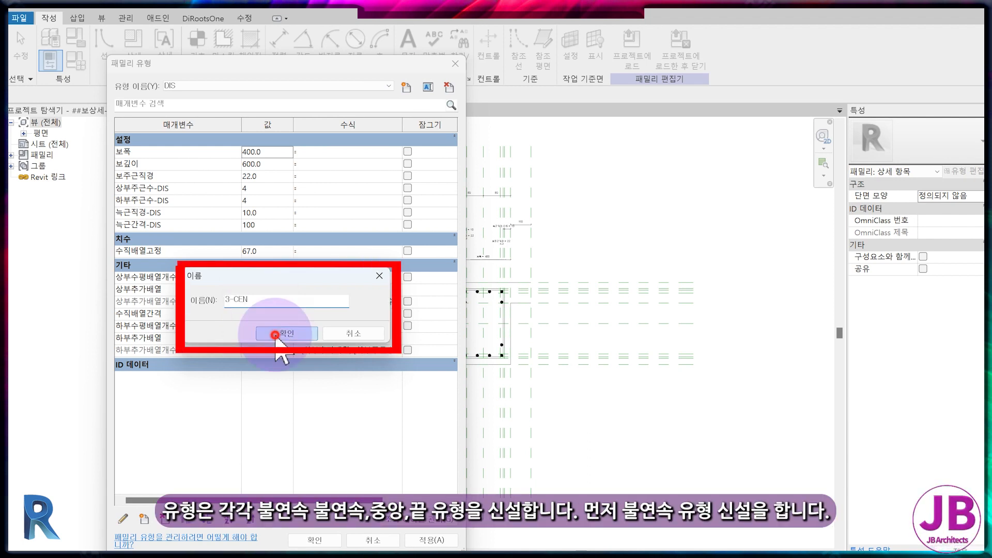
click(407, 88)
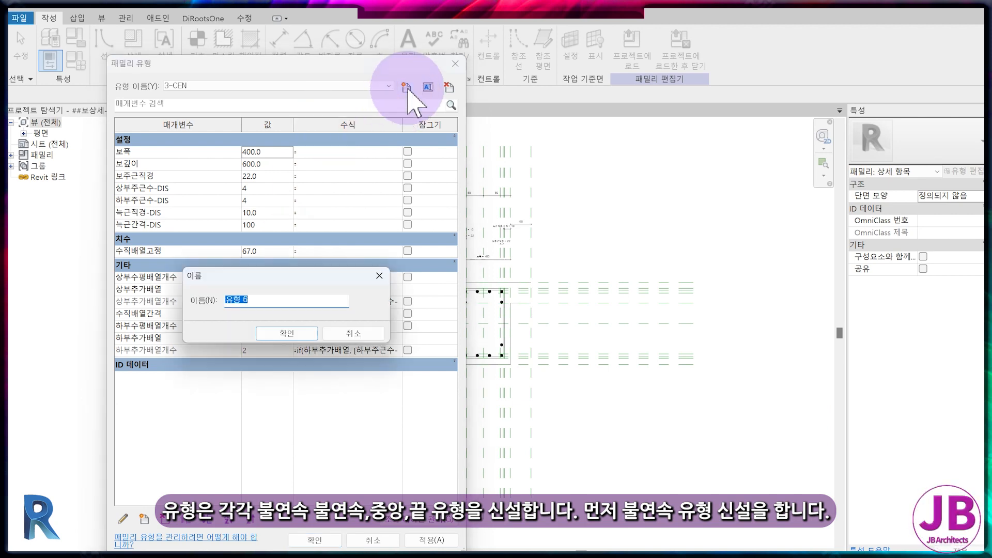
text(3-END)
click(283, 332)
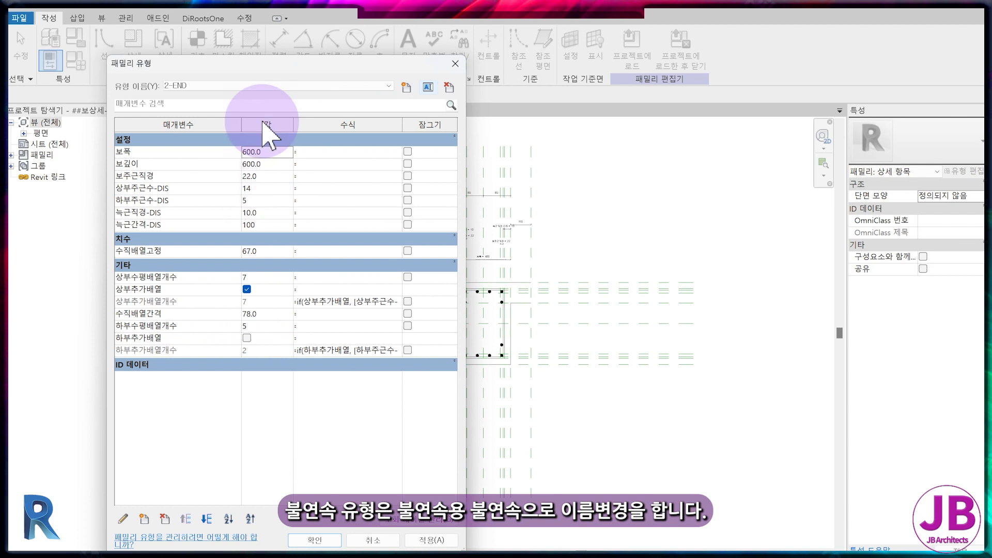
Rename the DIS family type as 3-DIS.
click(316, 87)
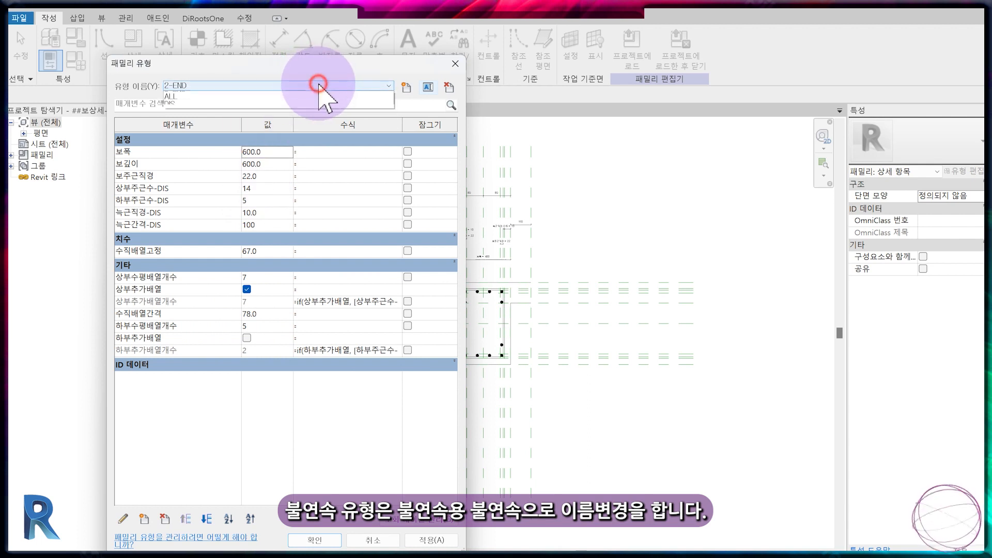
click(280, 133)
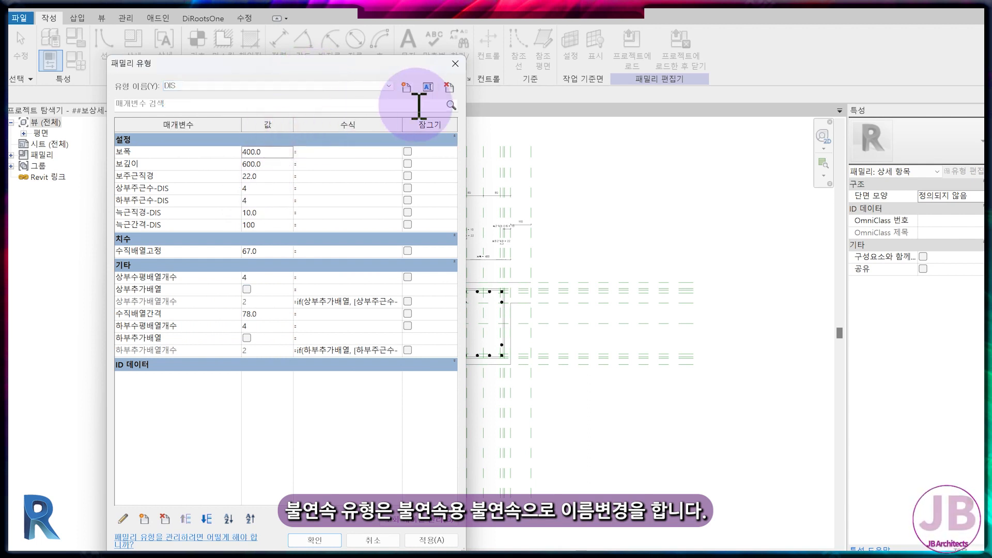
click(428, 86)
click(225, 300)
text(3-)
click(285, 334)
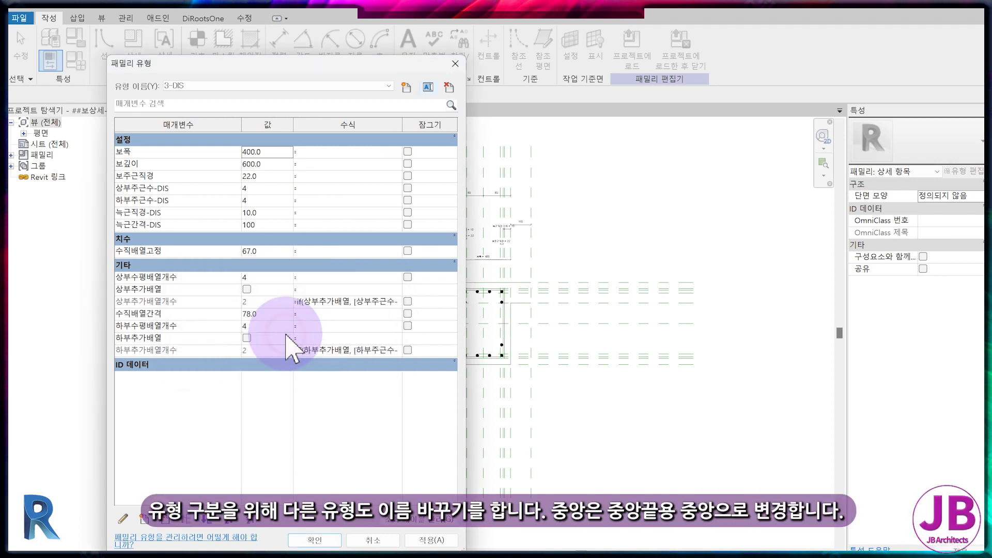
Rename the CEN family type as 2-CEN.
click(362, 86)
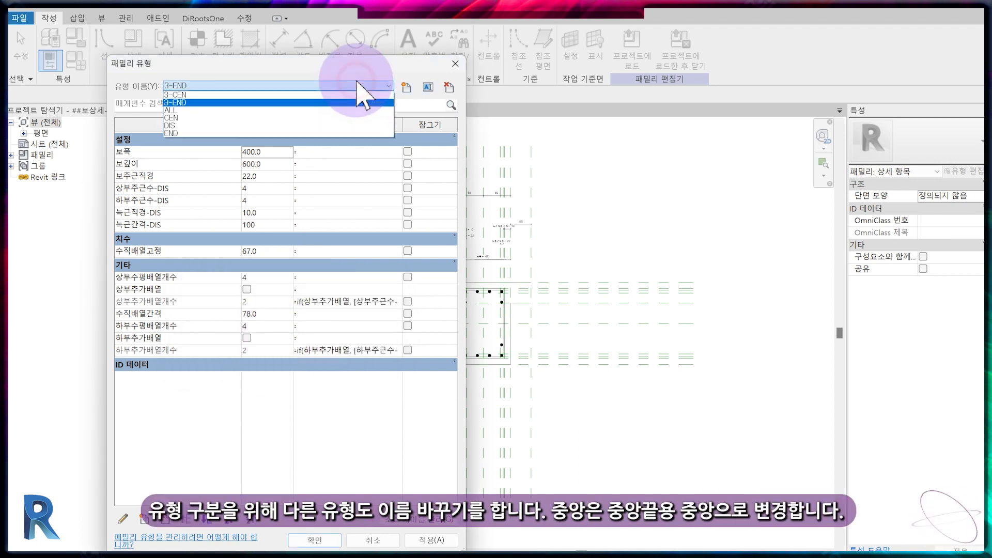
click(234, 119)
click(431, 87)
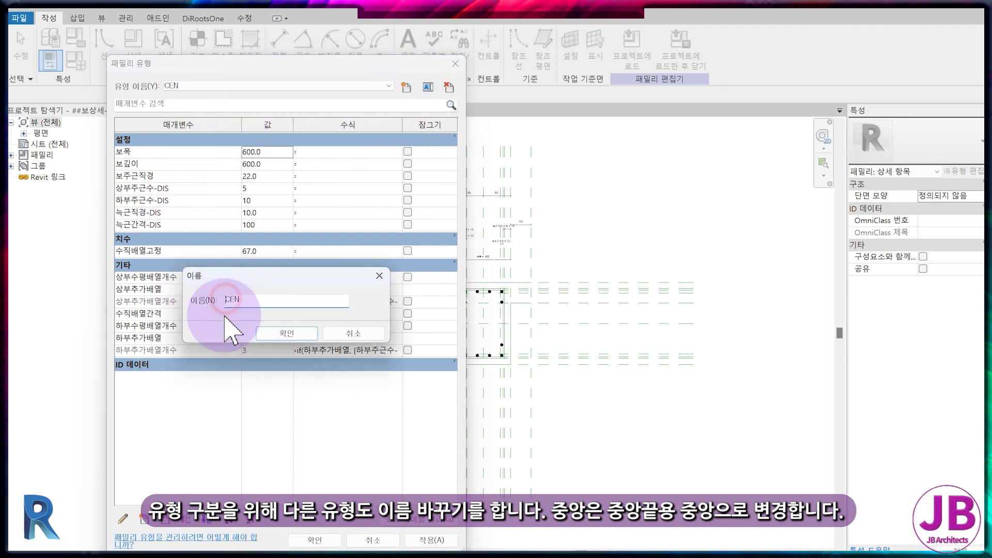
text(2)
click(279, 336)
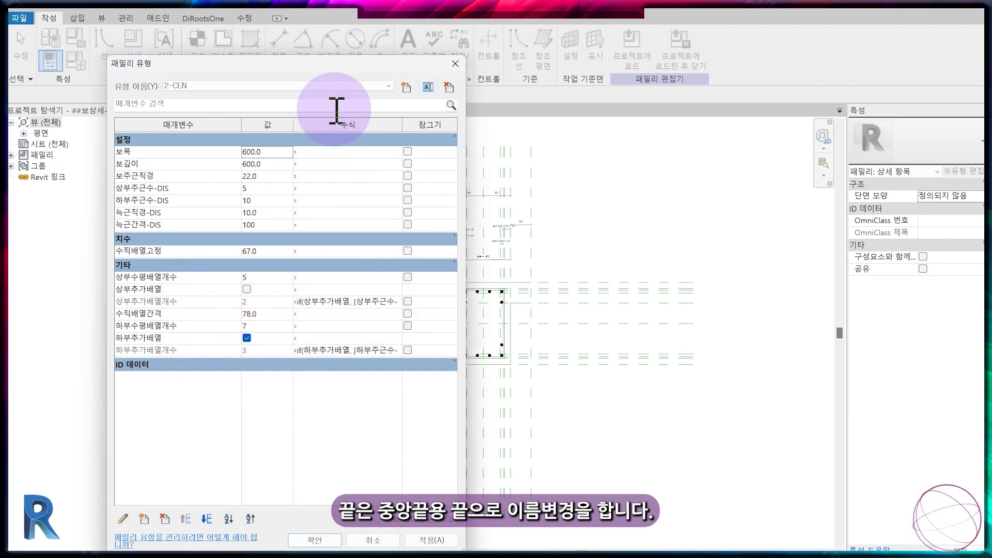
Rename the END family type as 2-END and accept the family type changes.
click(345, 85)
click(337, 134)
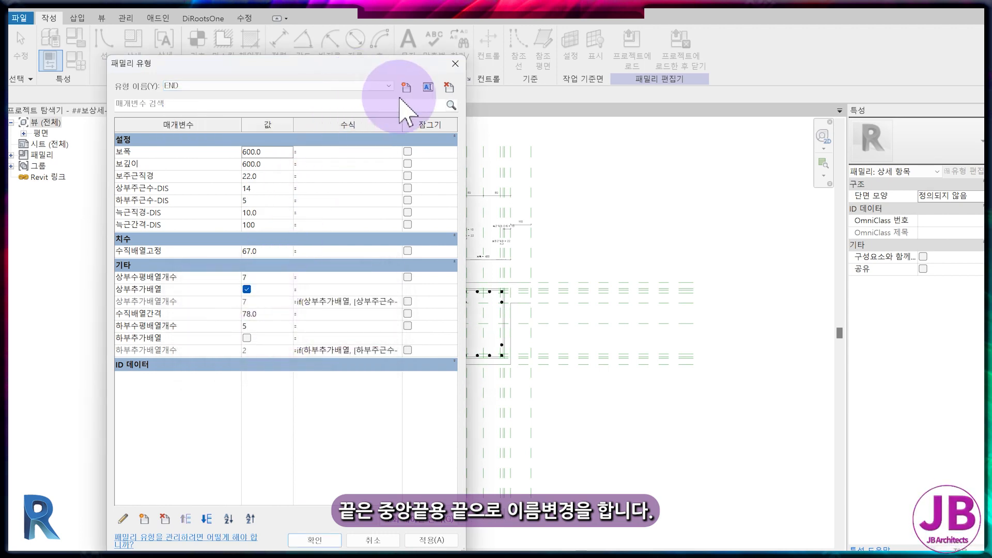
click(427, 86)
text(2-)
click(313, 333)
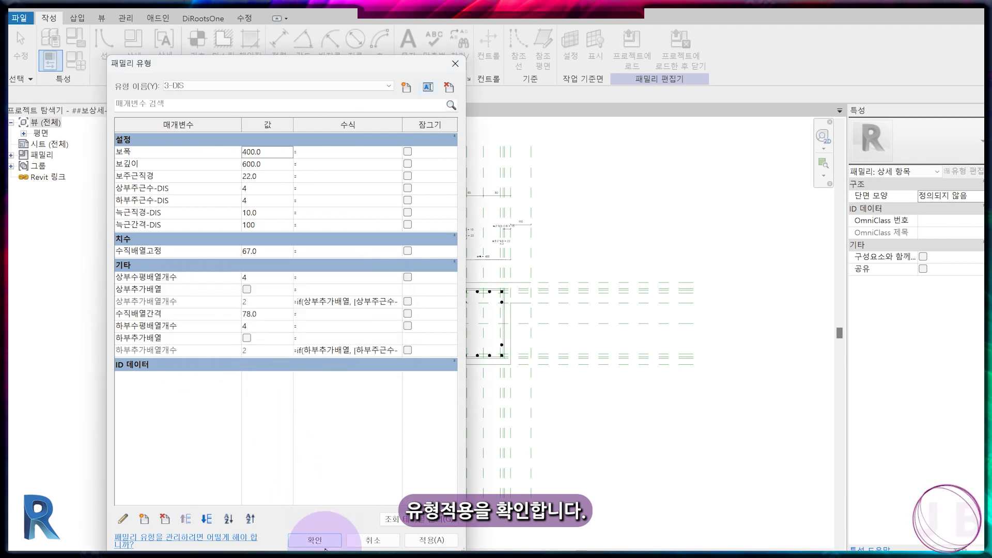
click(329, 541)
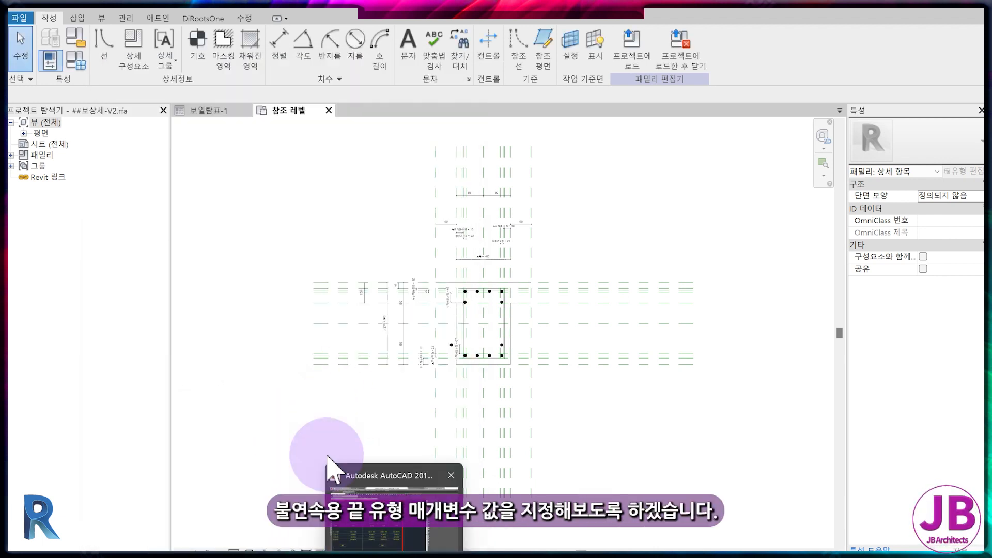
Check the 2G4 CONT section's rebar values in the 보일람표-1 legend, returning to the beam section family.
click(214, 114)
click(487, 339)
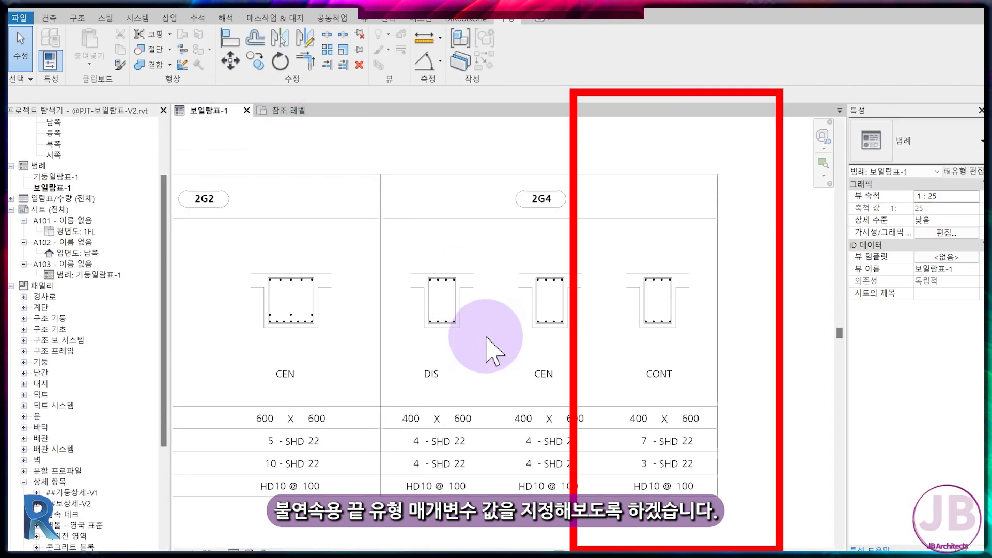
click(289, 111)
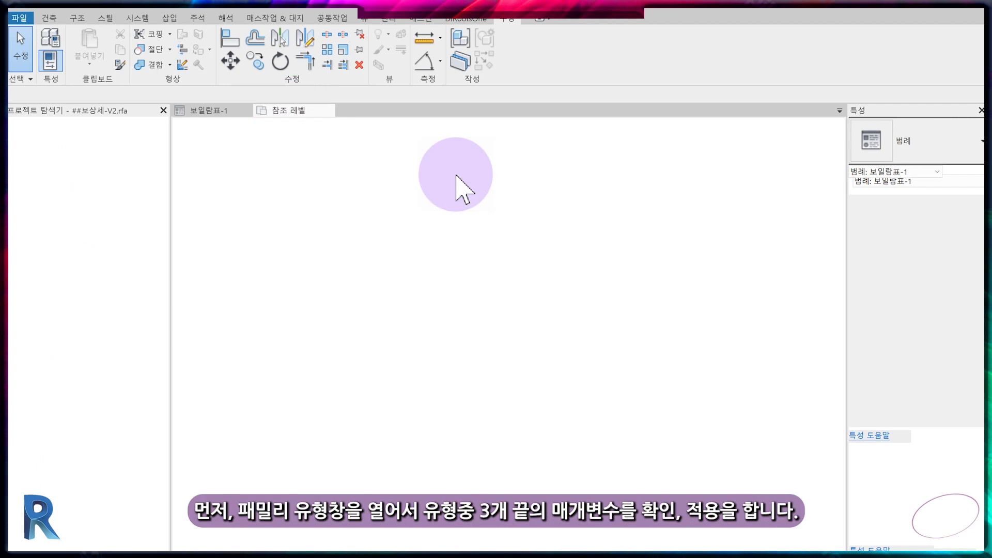
Make 3-END the current family type and apply it to the beam section.
click(78, 60)
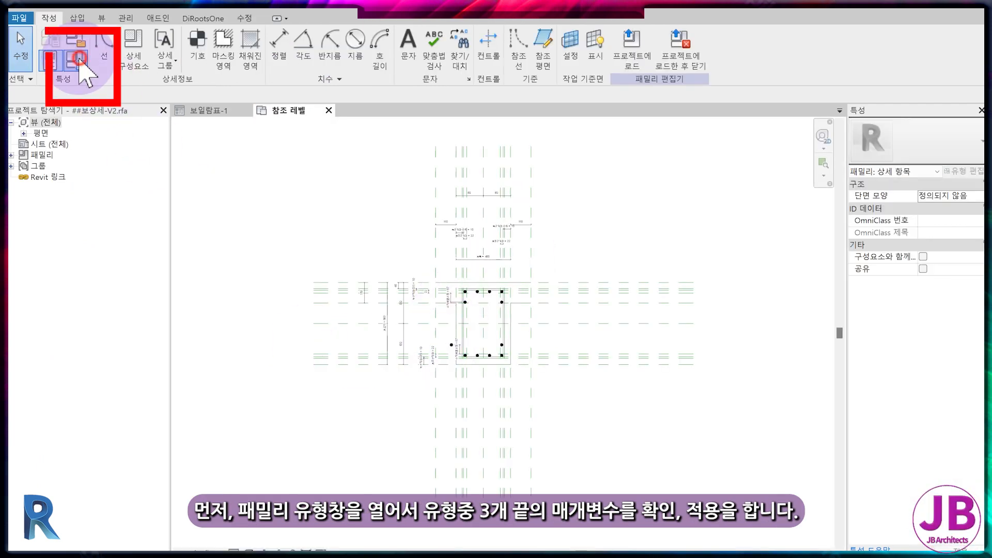
click(219, 86)
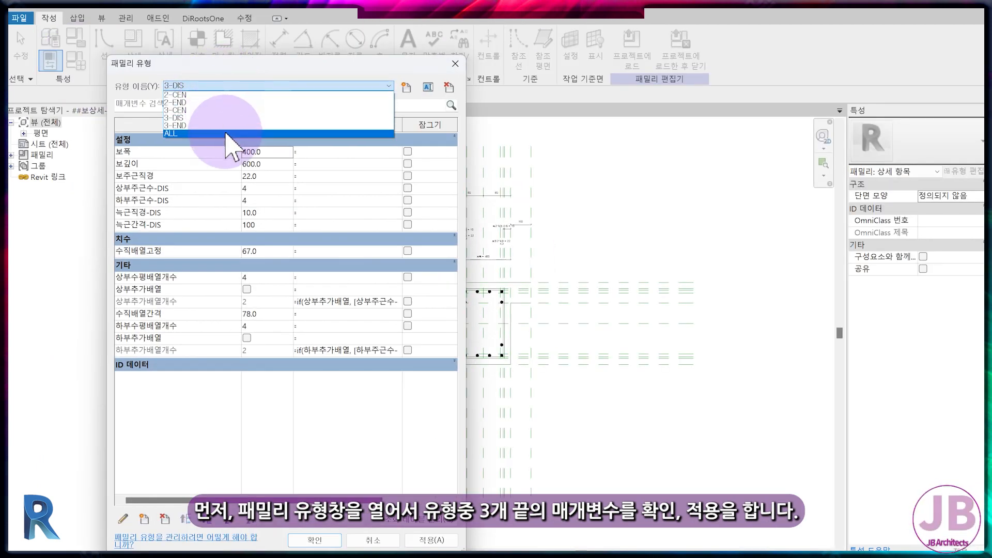
click(221, 125)
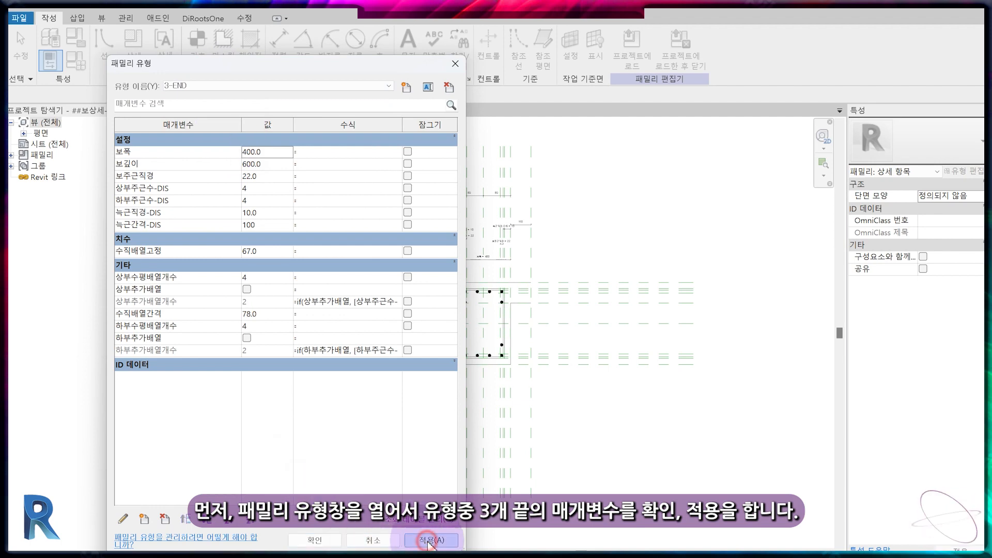
click(318, 538)
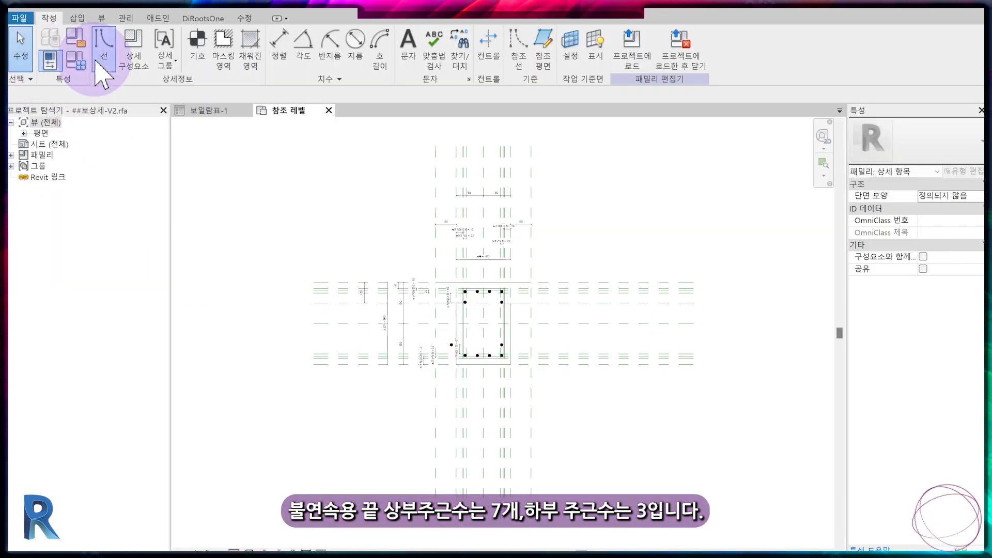
For type 3-END, set 상부주근수-DIS to 7, 하부주근수-DIS to 3, 상부수평배열개수 to 5 and 하부수평배열개수 to 3, and enable 상부추가배열.
click(81, 61)
click(262, 188)
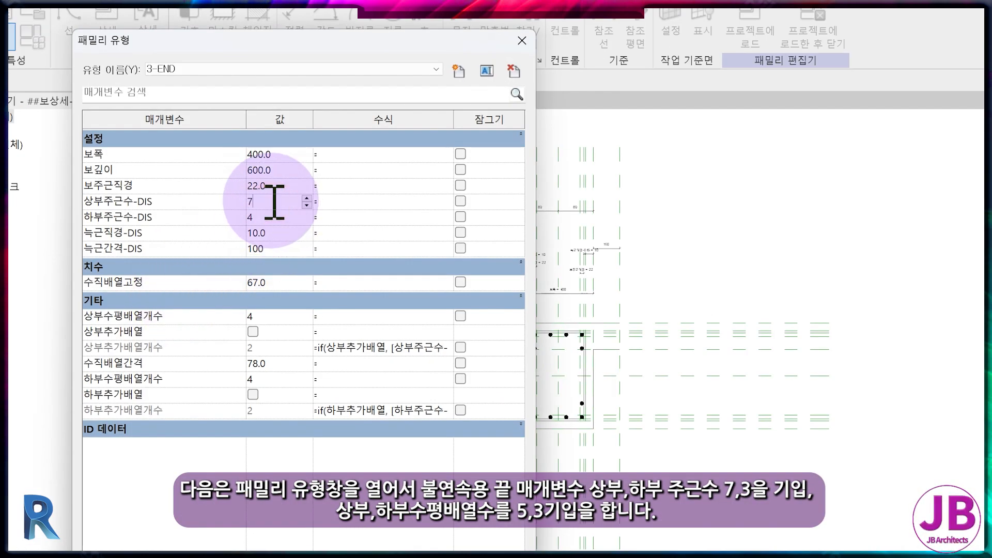
text(7)
click(287, 220)
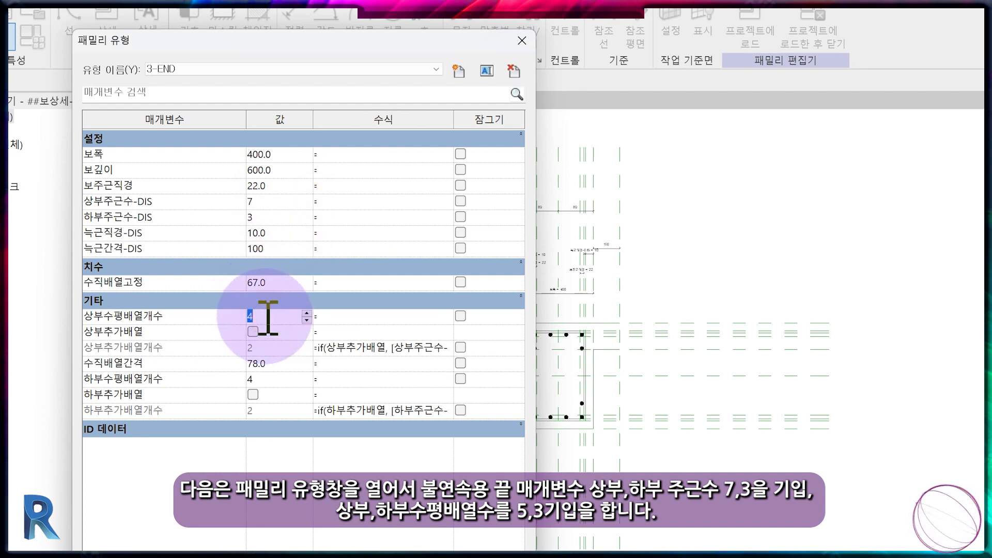
text(5)
click(268, 379)
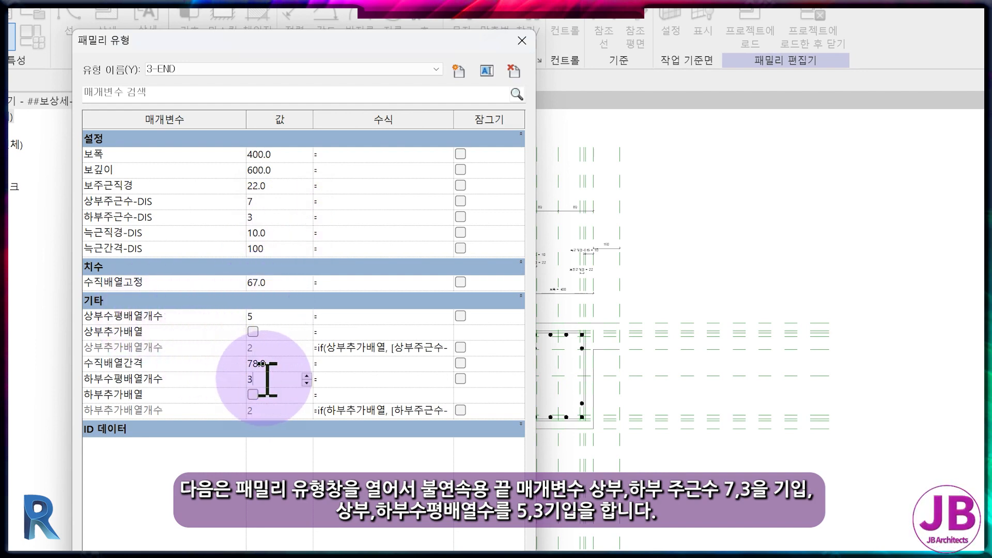
text(3)
click(253, 331)
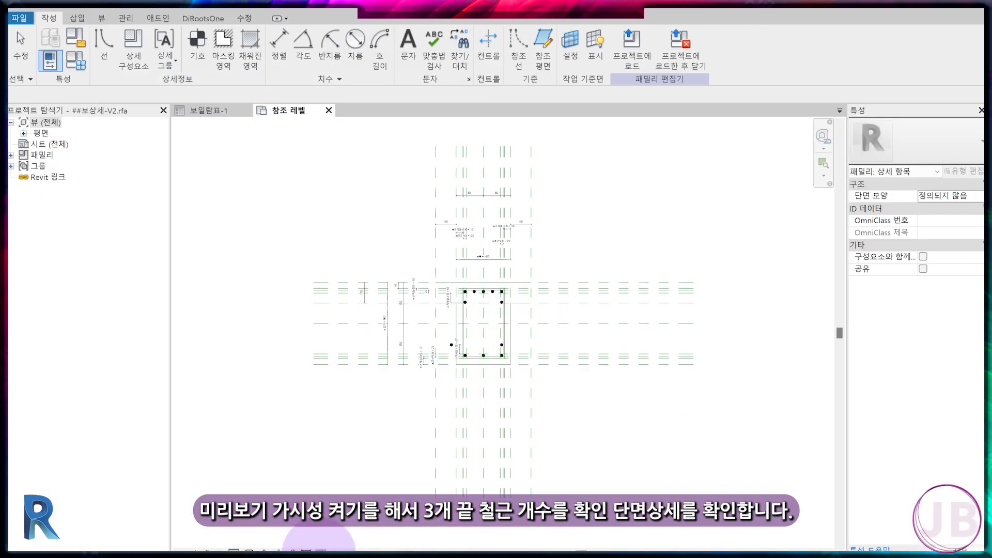
Turn on preview visibility to inspect the 3-END section, and make 3-CEN the current family type.
click(362, 541)
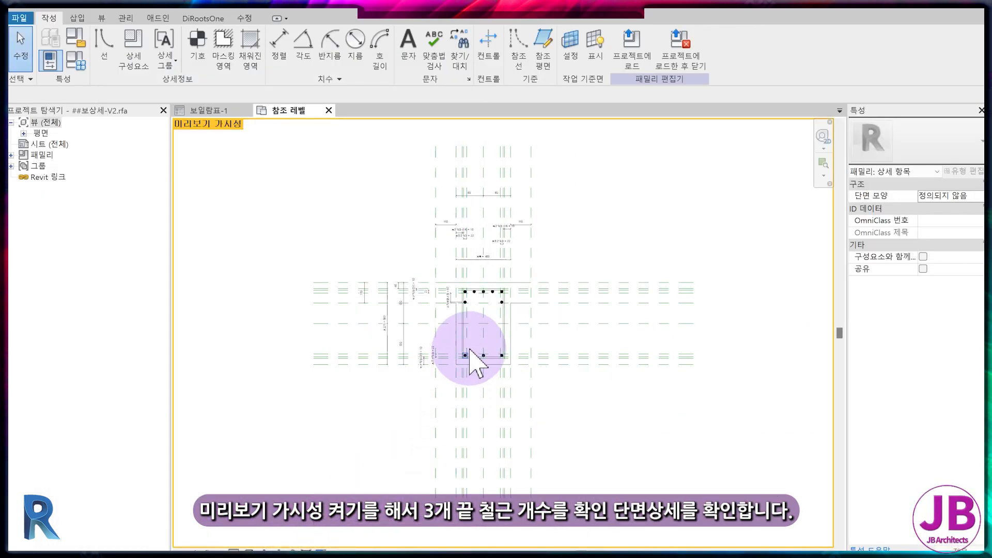
scroll(469, 347, up, 3)
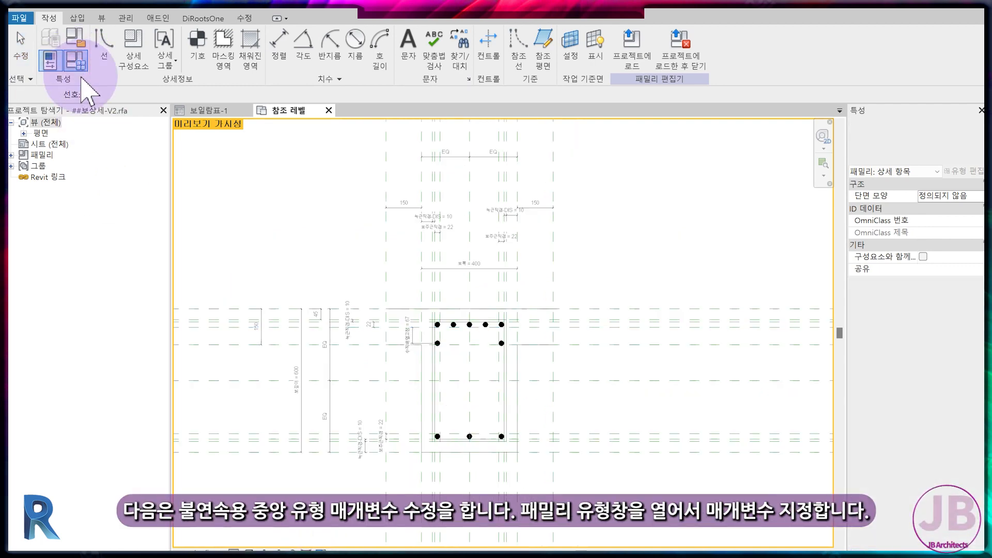
click(50, 61)
click(217, 86)
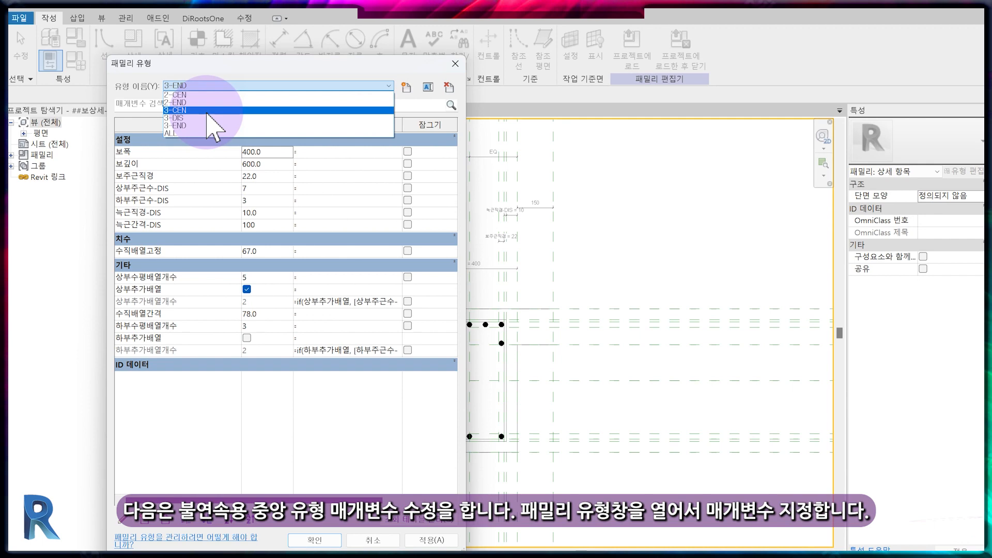
click(207, 111)
click(315, 539)
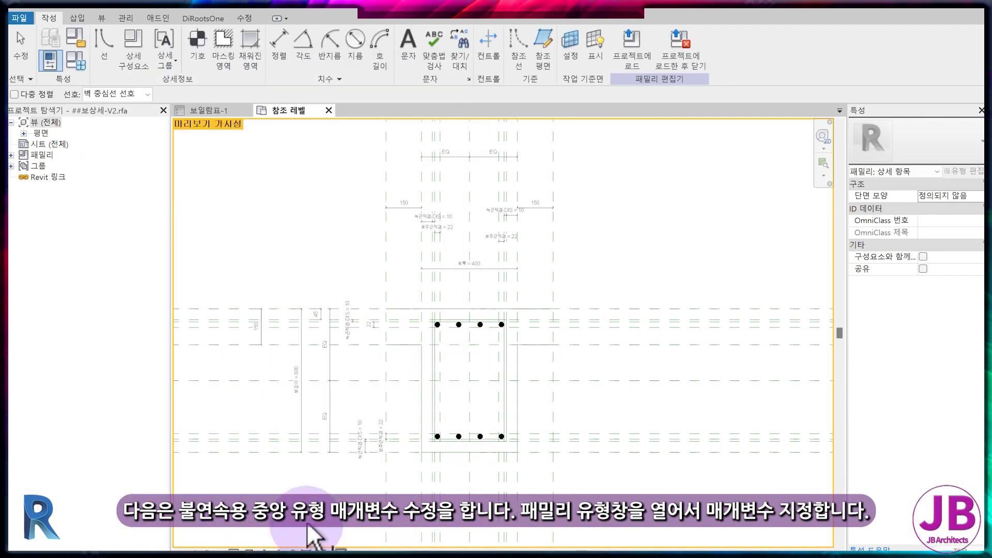
Load the edited beam section family into the project and close the family.
click(674, 59)
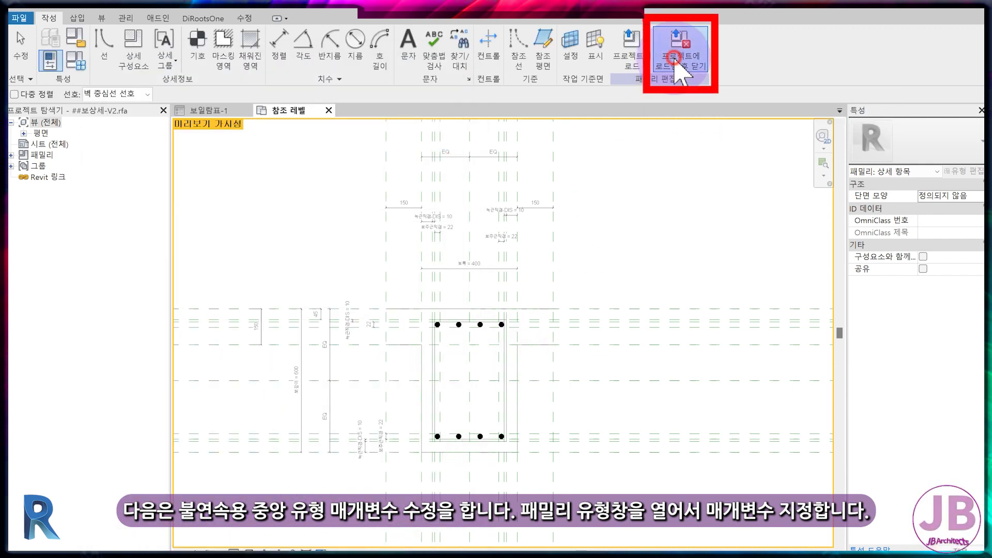
click(474, 297)
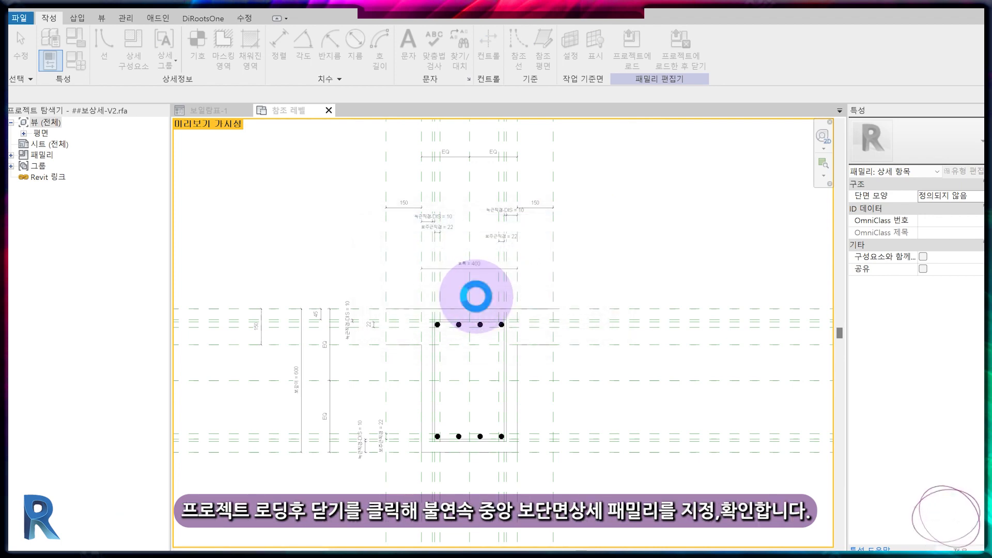
click(475, 299)
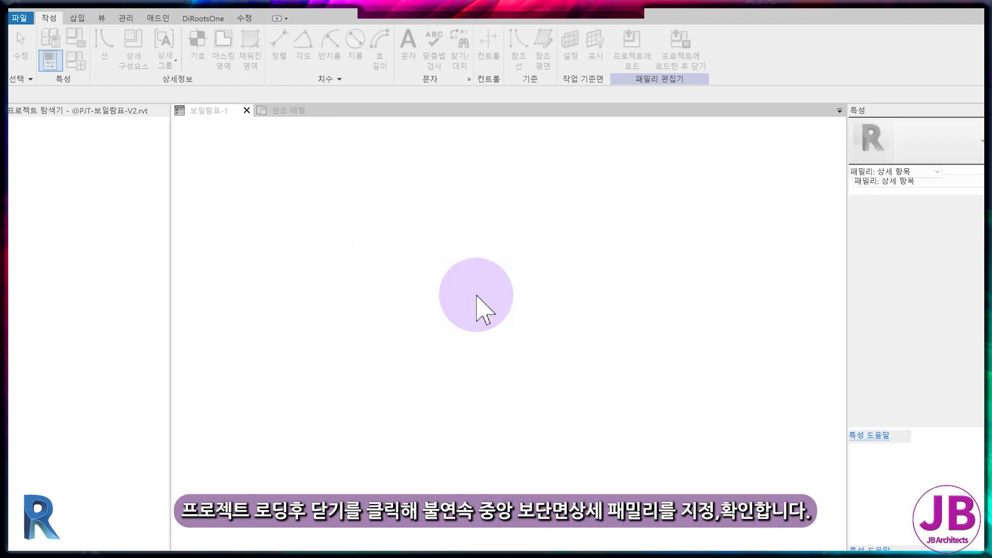
click(478, 290)
Change the 2G4 section detail above the DIS label to type 3-DIS.
click(473, 297)
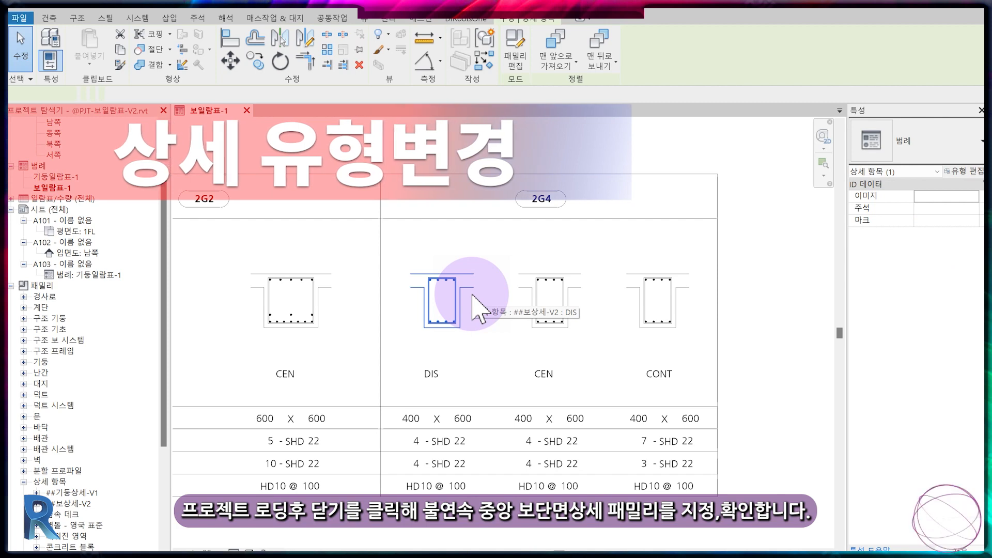
click(915, 147)
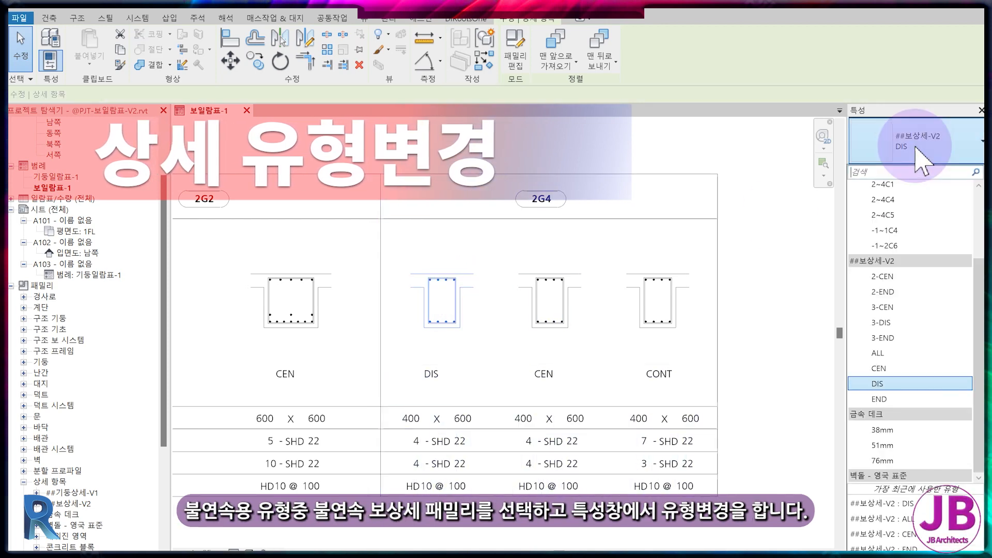
click(940, 323)
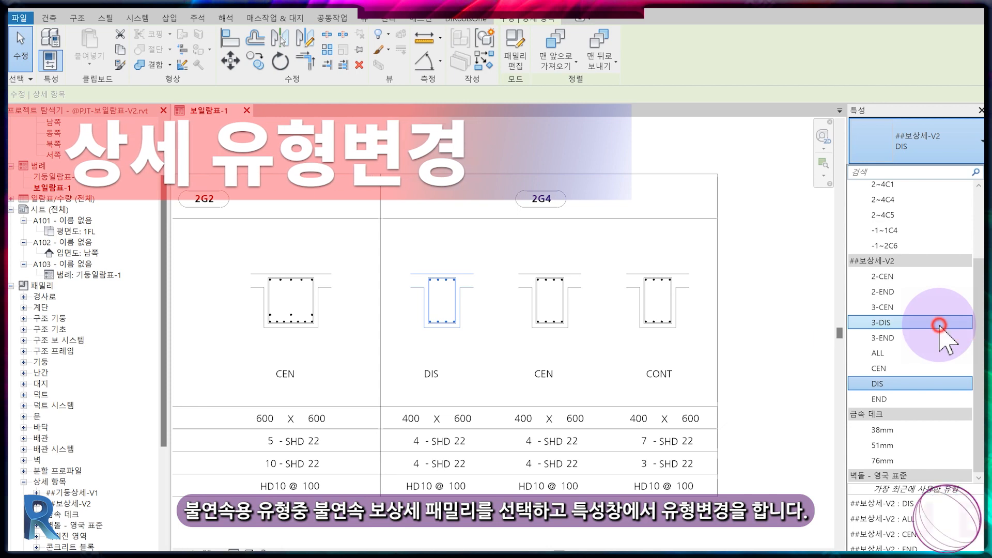
Change the 2G4 section detail above the CEN label to type 3-CEN.
click(567, 334)
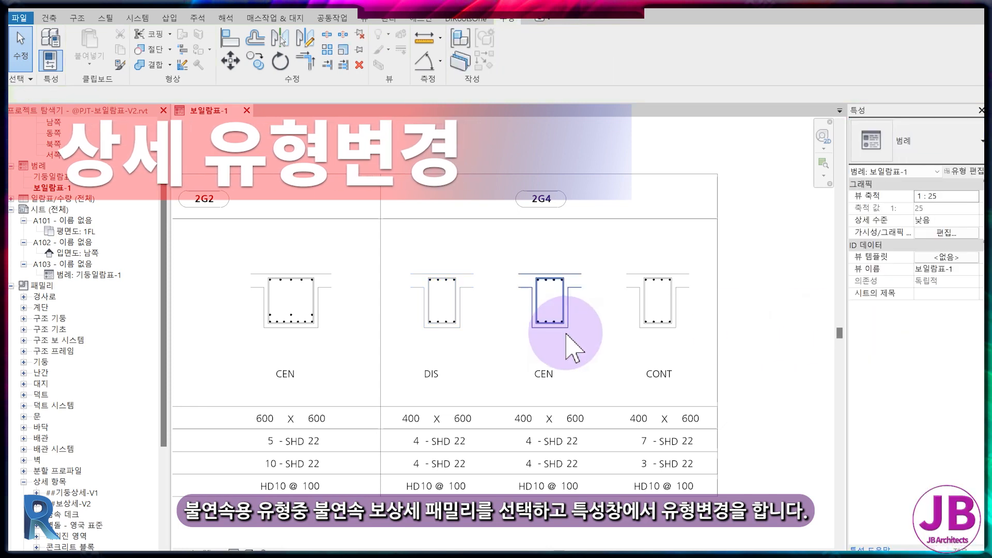
click(964, 155)
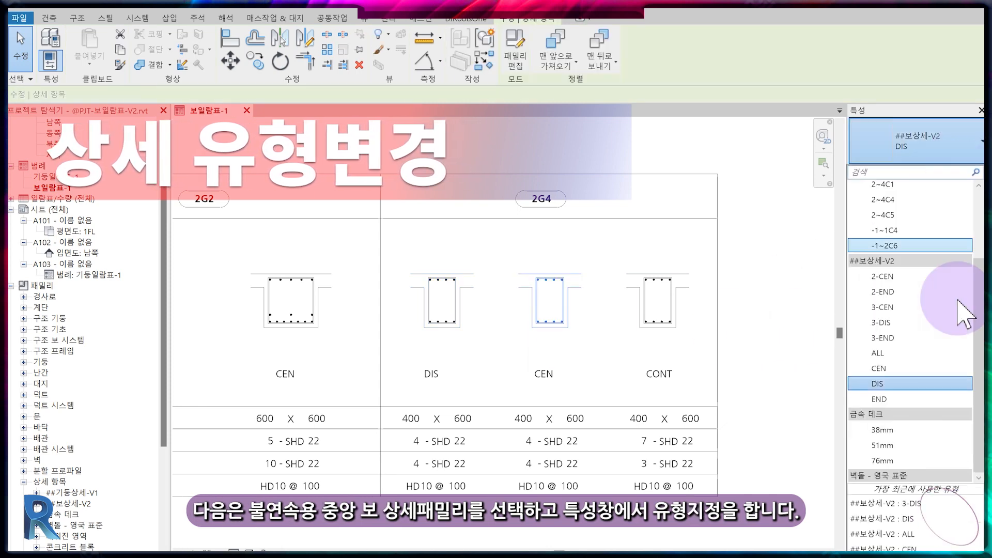
click(896, 309)
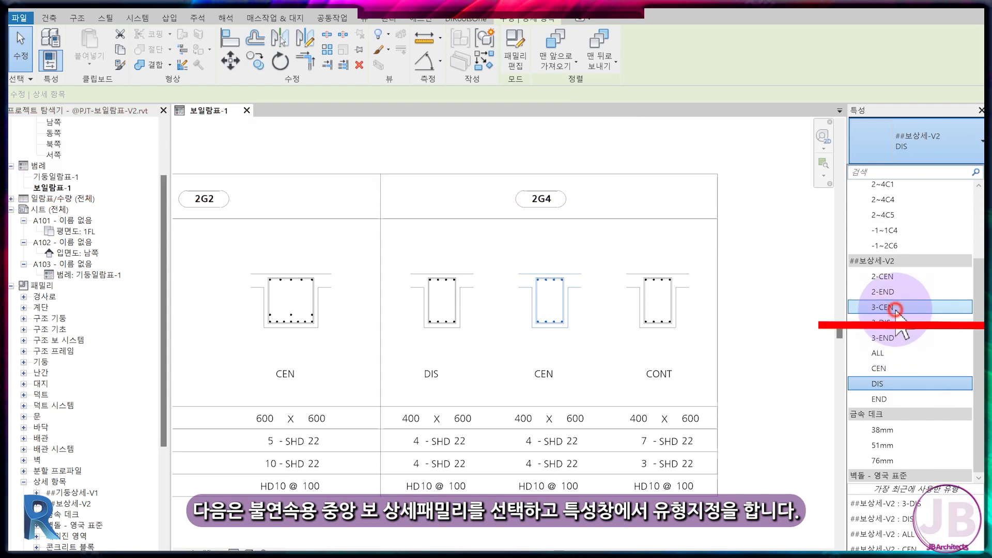
Change the 2G4 section detail above the CONT label to type 3-END.
click(670, 310)
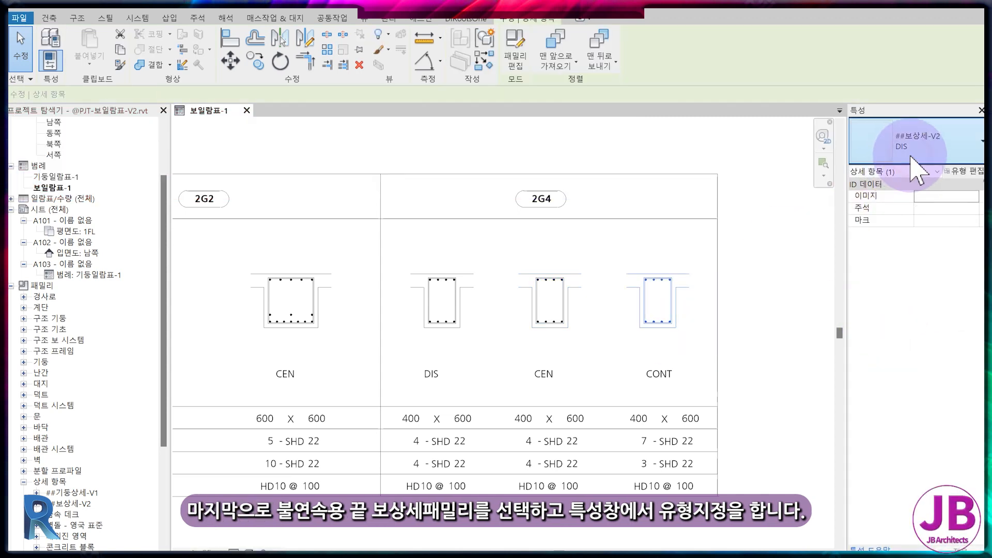
click(912, 155)
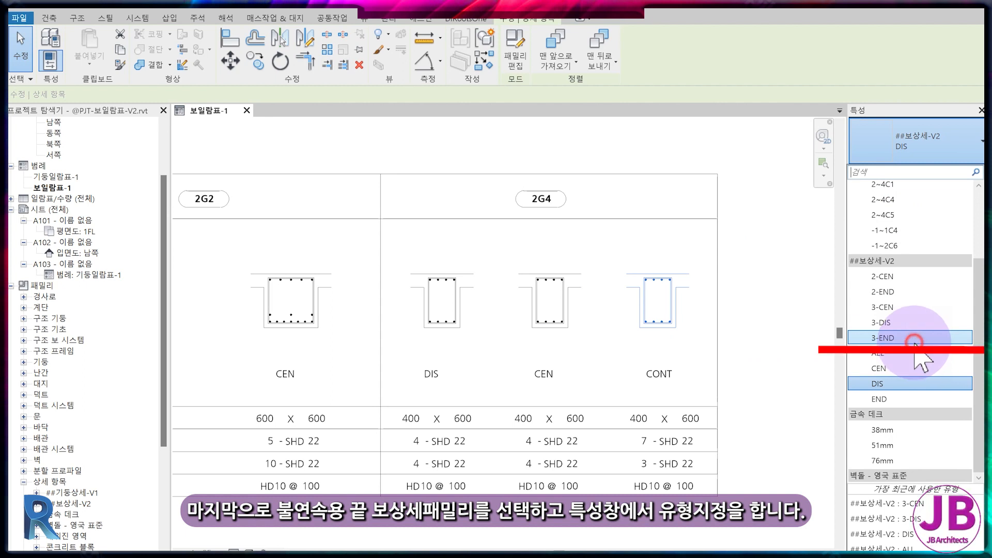
click(914, 340)
Examine the list of types available for the 2G4 section detail above CONT in its type properties.
click(265, 215)
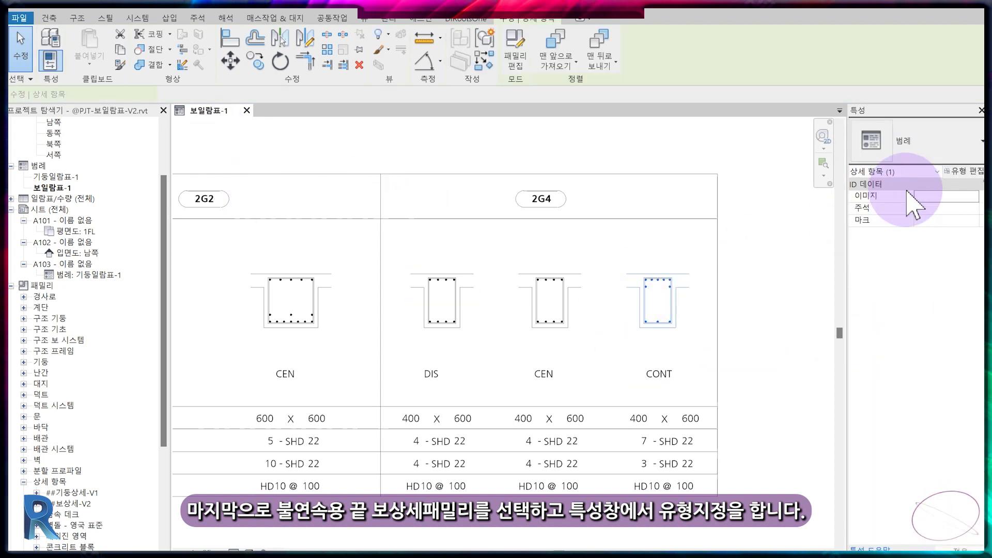
click(962, 171)
click(493, 101)
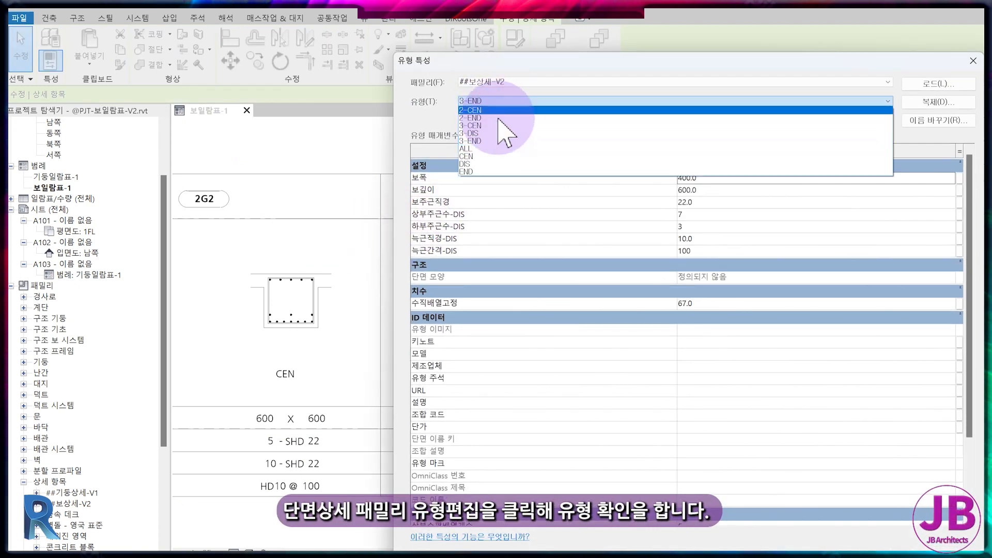
click(515, 172)
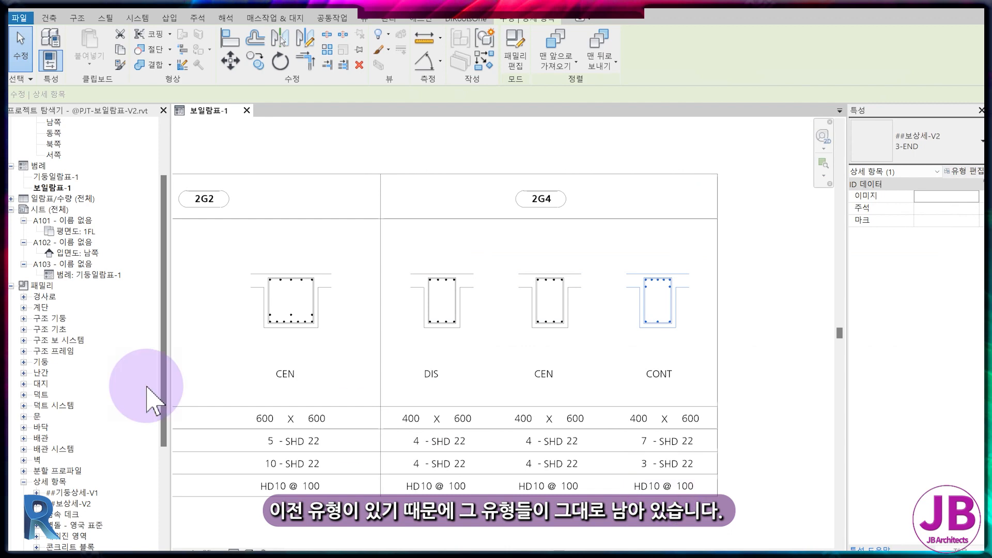
Delete the old CEN type of the ##보상세-V2 detail item family together with its placed instance.
click(161, 335)
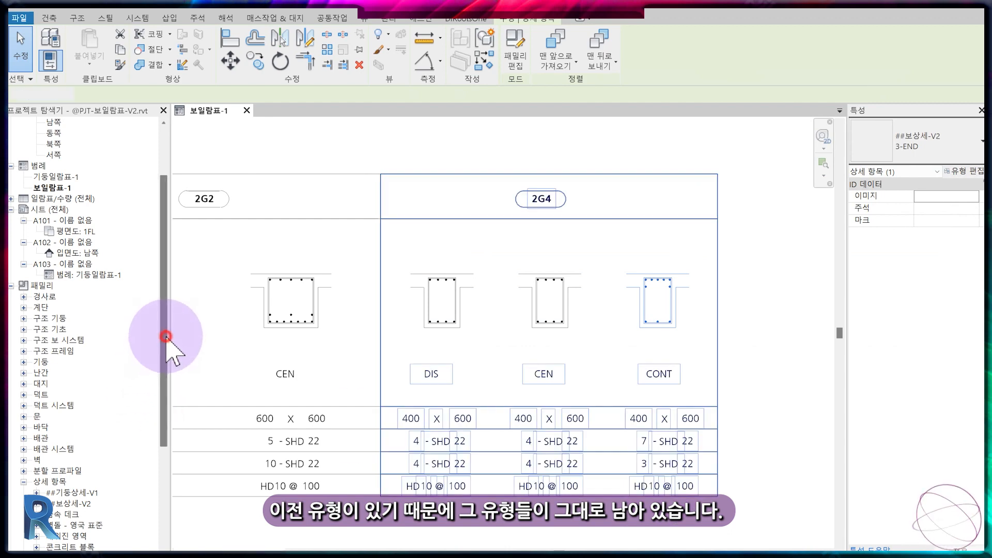
click(36, 340)
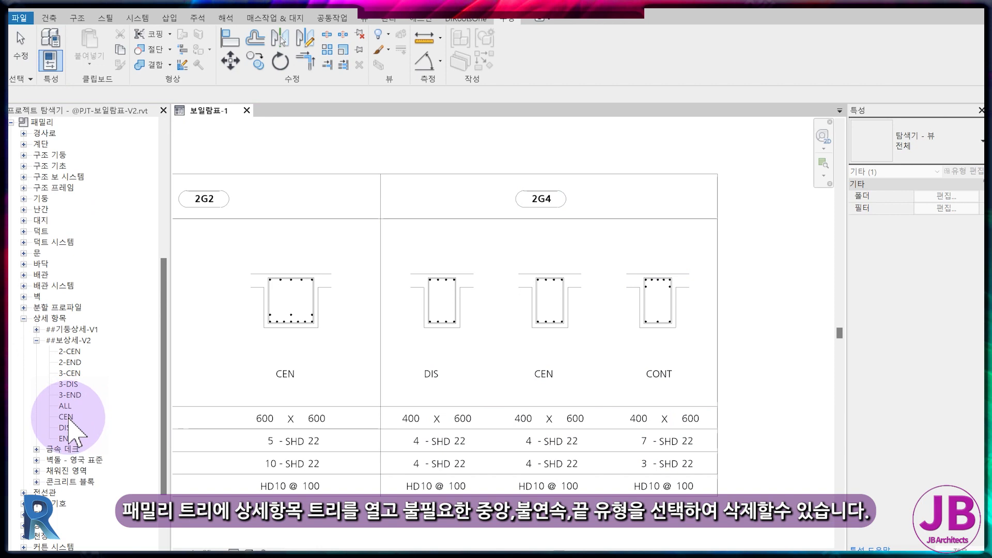
click(66, 417)
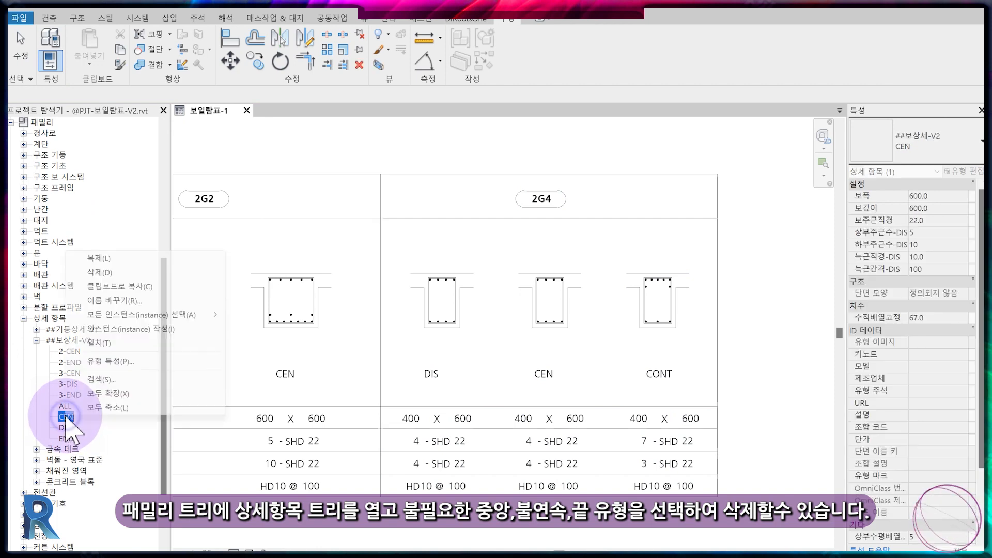
right_click(65, 417)
click(109, 271)
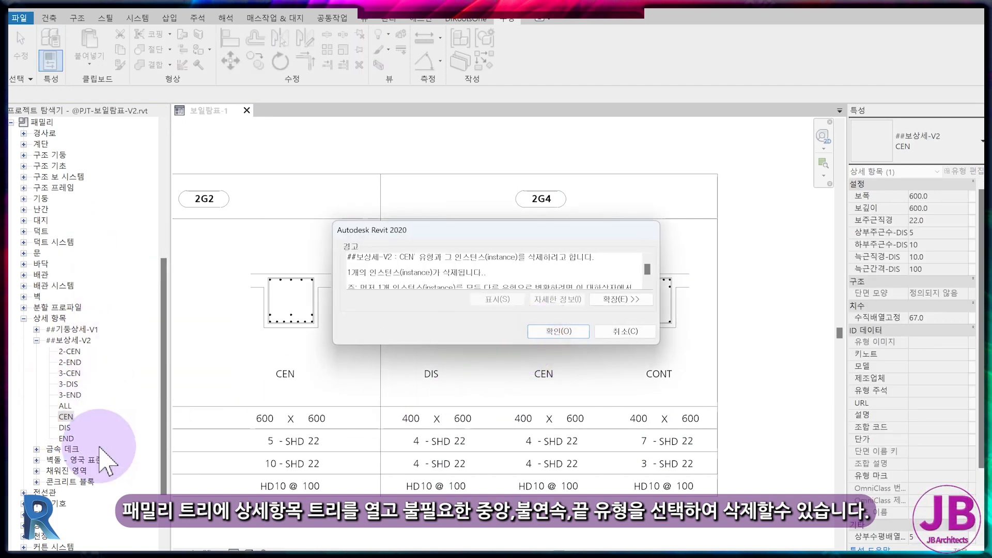
click(553, 331)
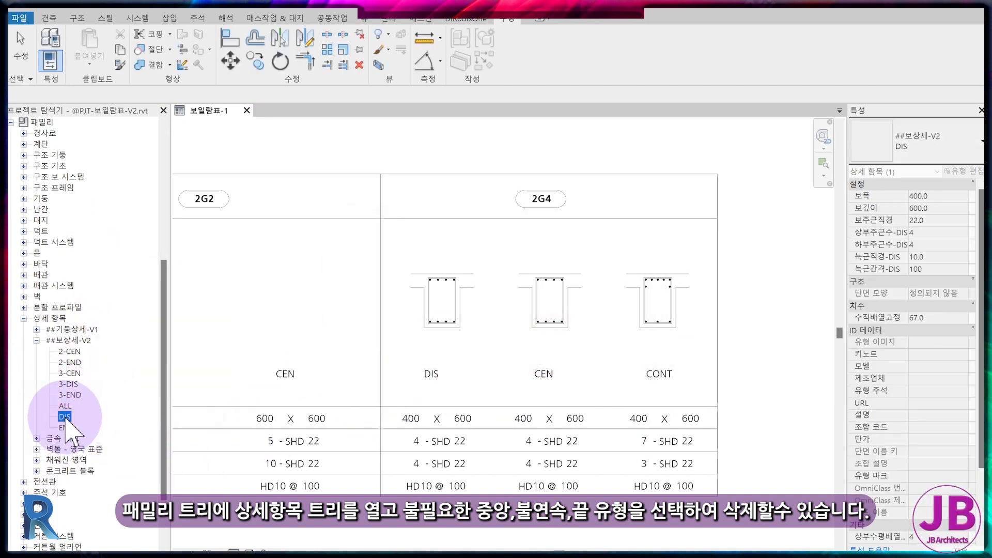
Delete the old DIS and END types of the ##보상세-V2 family, including the placed END instance.
right_click(65, 417)
click(109, 270)
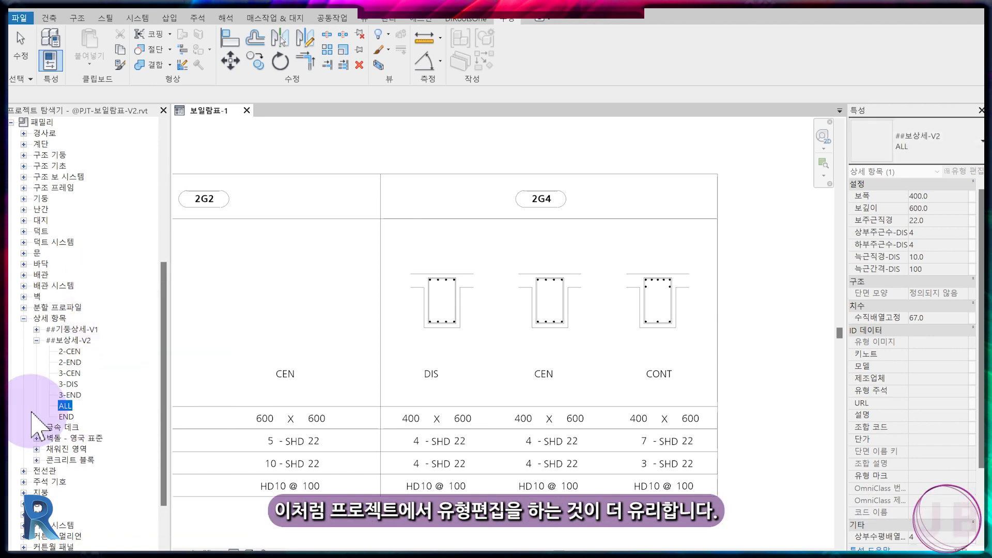
right_click(70, 418)
click(187, 288)
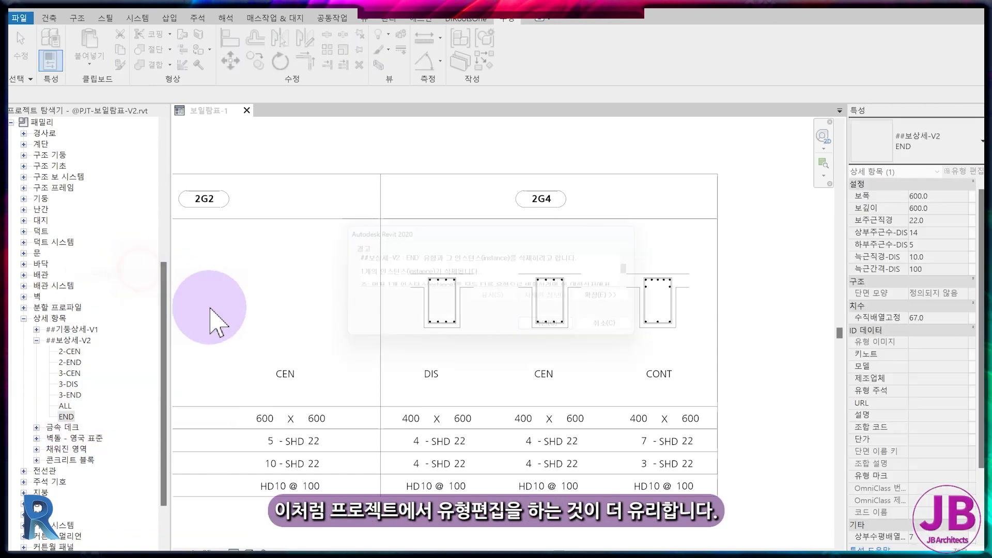
click(531, 332)
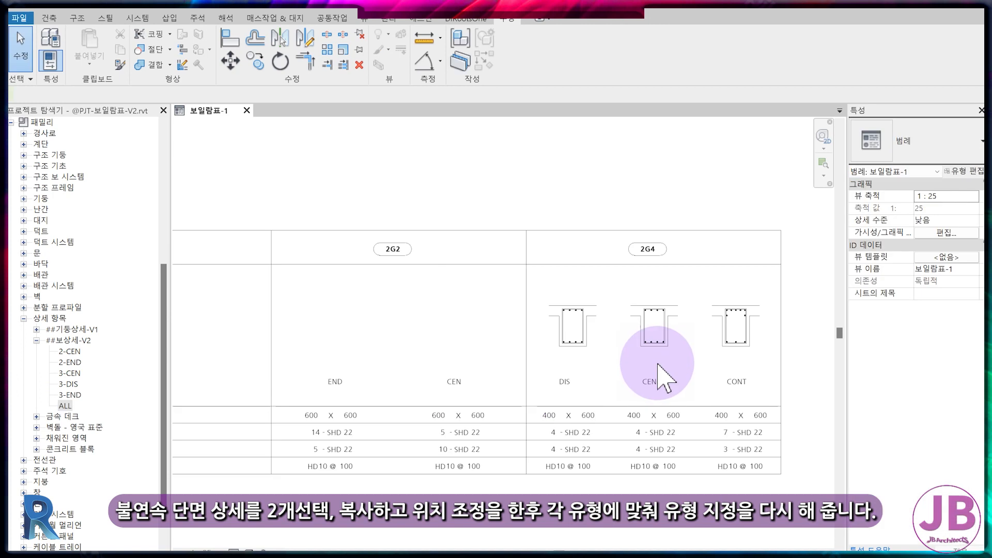
Copy the 2G4 section details above DIS and CEN into the empty 2G2 cell, using the column lines as reference.
drag(663, 363, 565, 301)
key(c)
key(o)
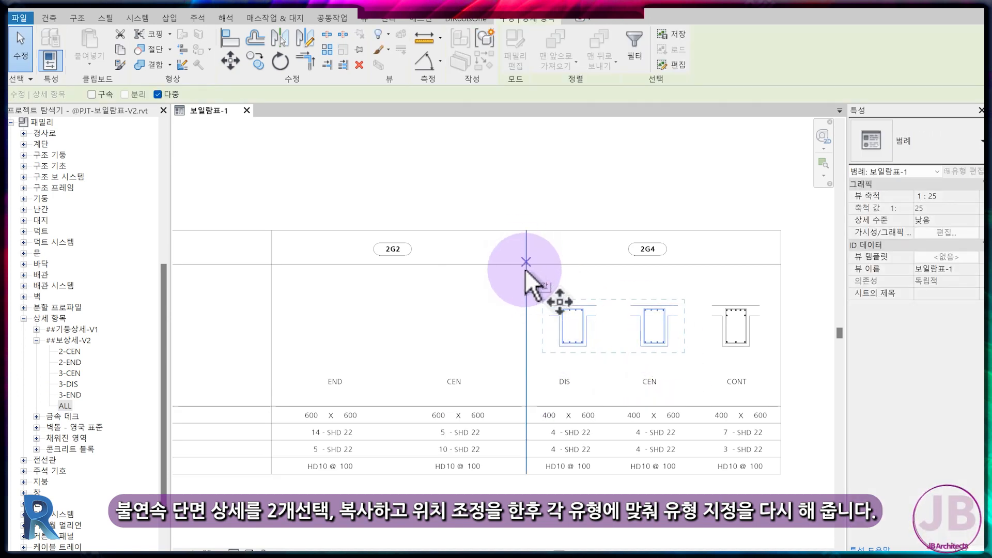
click(262, 228)
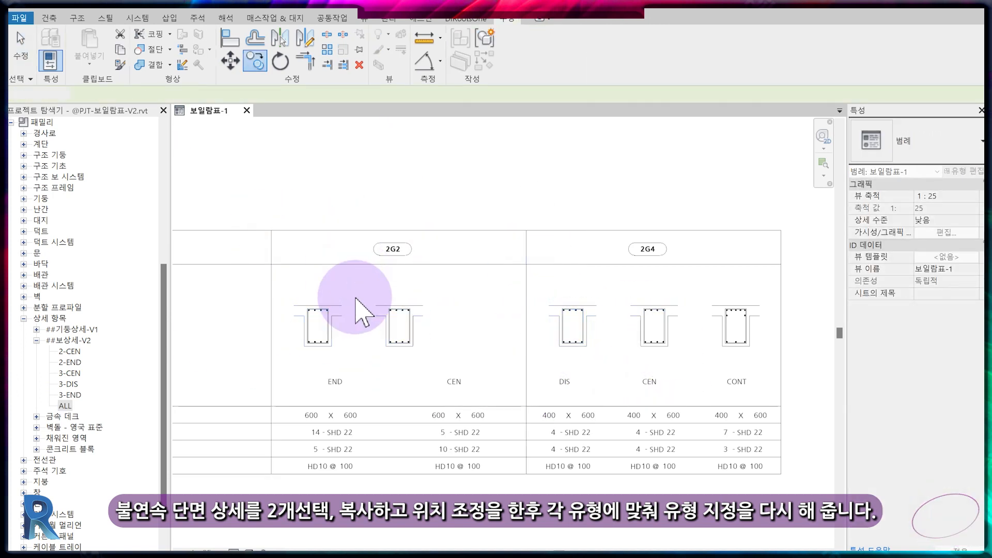
key(Escape)
Move the two copied 2G2 section details above their END and CEN labels, shifting the CEN one about 700 mm.
scroll(355, 299, up, 2)
click(408, 331)
key(m)
key(v)
click(467, 359)
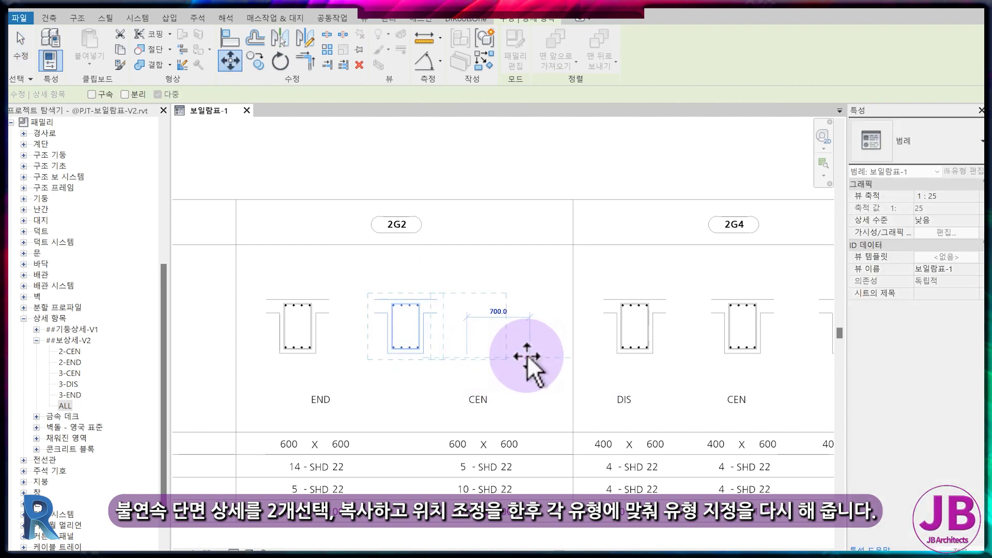
click(530, 356)
mouse_move(357, 369)
mouse_down()
mouse_move(308, 326)
mouse_move(361, 363)
mouse_up()
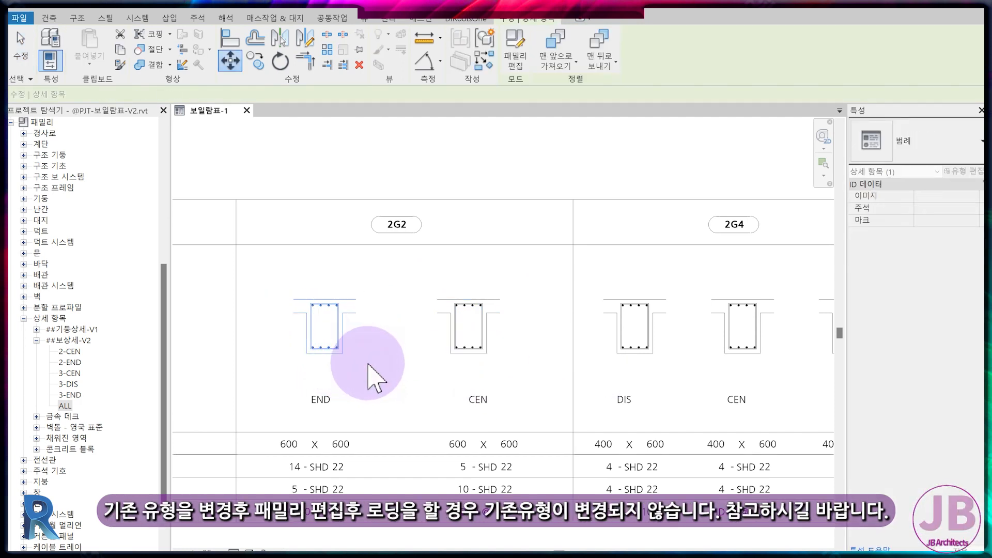
click(366, 363)
Change the 2G2 section detail above the END label to type 2-END.
click(344, 335)
click(947, 155)
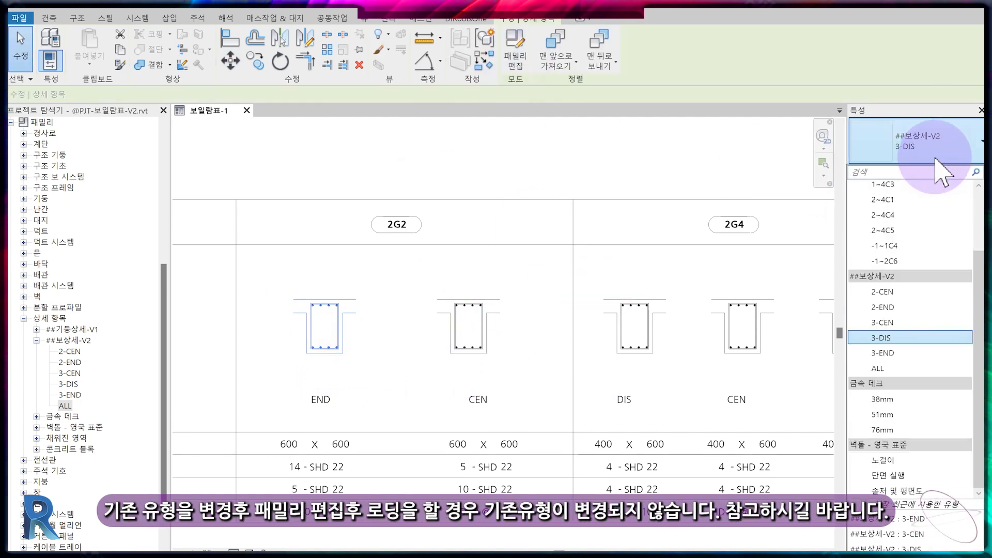
click(913, 306)
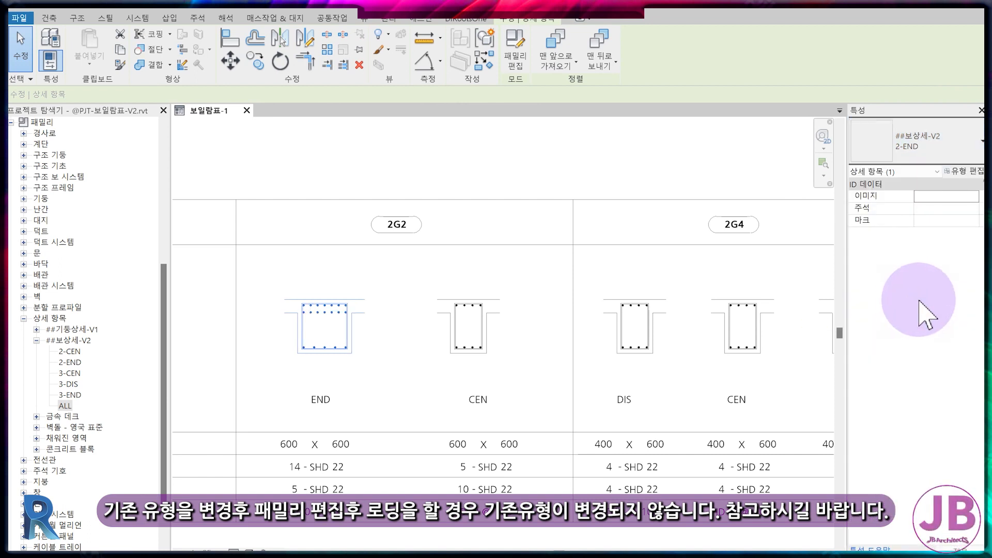
Change the 2G2 section detail above the CEN label to type 2-CEN and clear the selection.
click(471, 330)
click(914, 138)
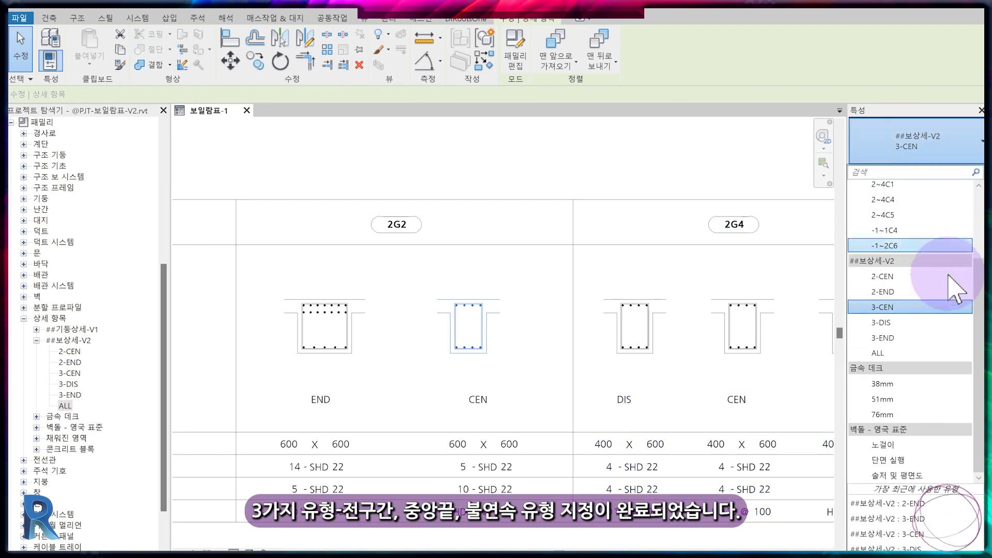
click(930, 299)
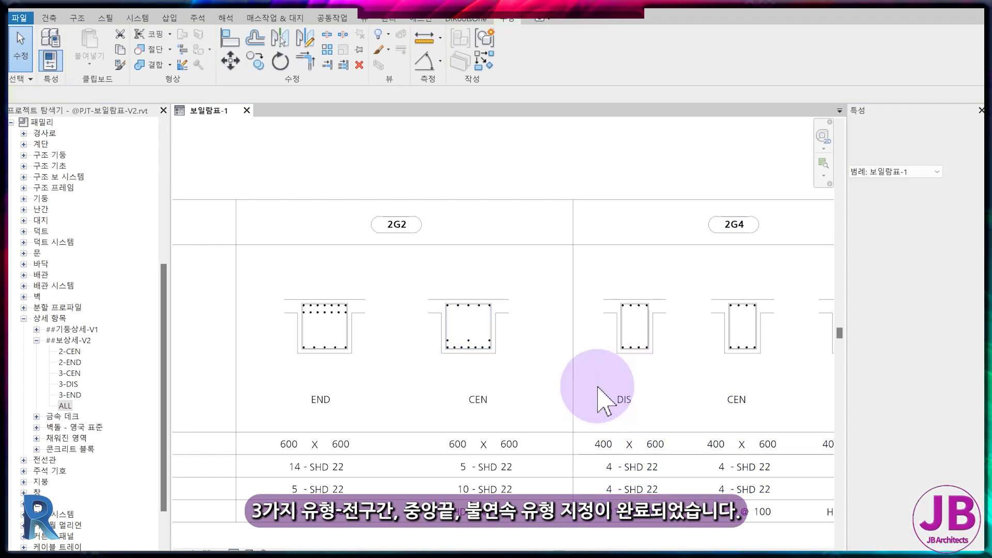
click(403, 421)
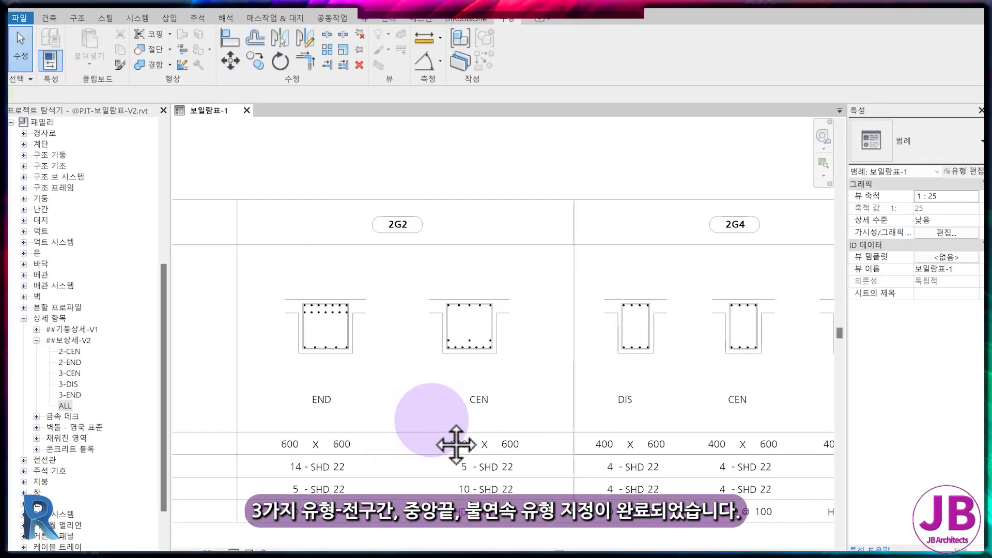
scroll(454, 443, down, 3)
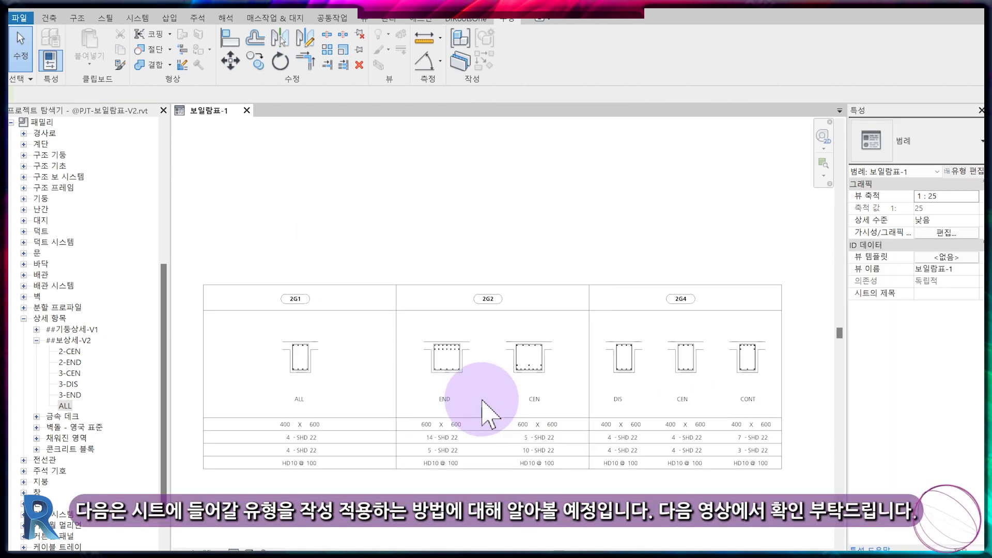
middle_drag(482, 400, 495, 364)
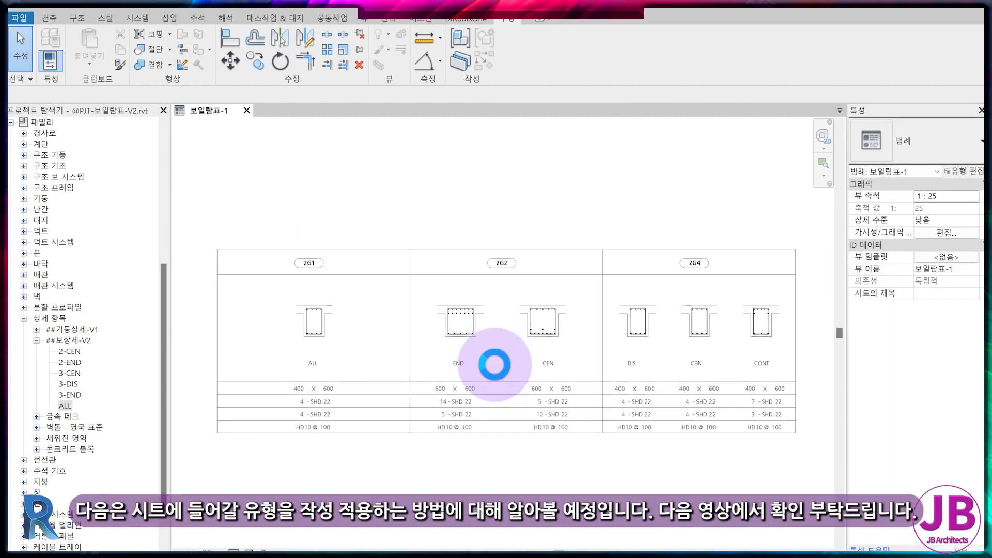